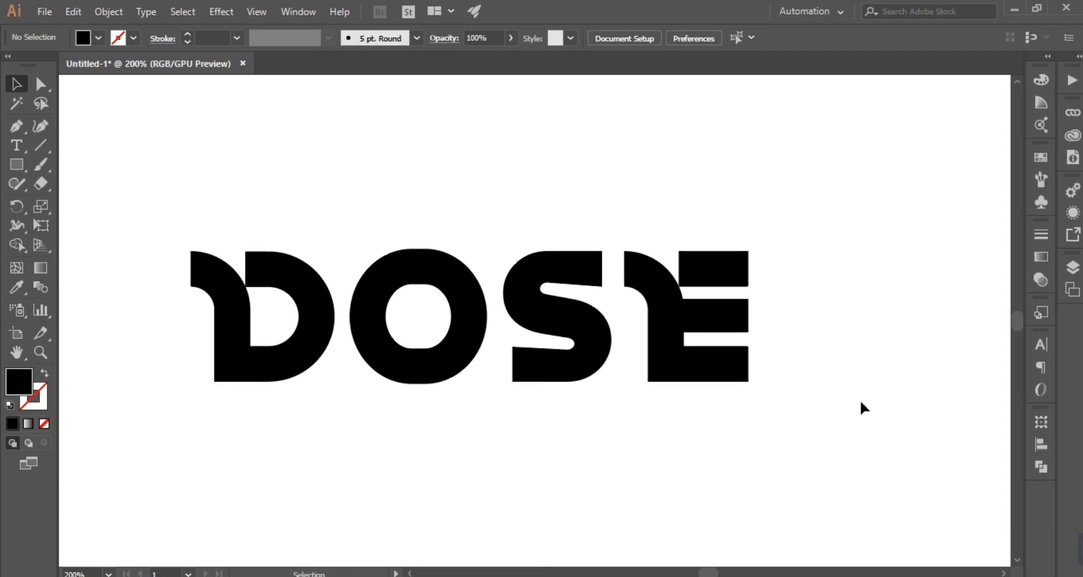
Step: Draw a horizontal line along the top edge of the DOSE letters and stretch it past both ends of the word
{"action": "left_click", "coordinate": [245, 251]}
{"action": "left_click", "coordinate": [874, 252]}
{"action": "key", "text": "v"}
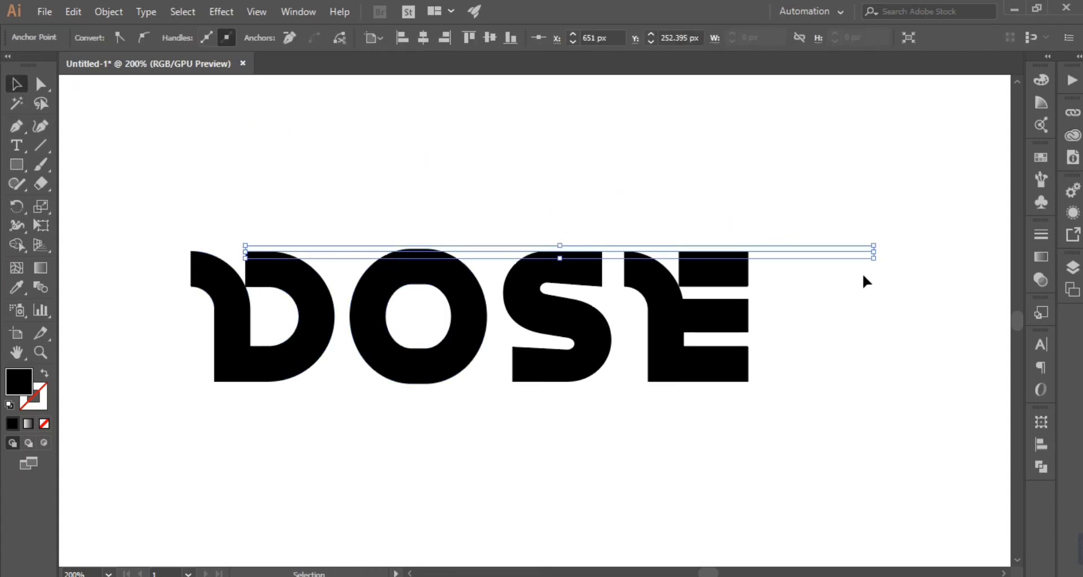
{"action": "left_click_drag", "start_coordinate": [874, 252], "coordinate": [944, 253]}
{"action": "left_click_drag", "start_coordinate": [878, 203], "coordinate": [929, 332]}
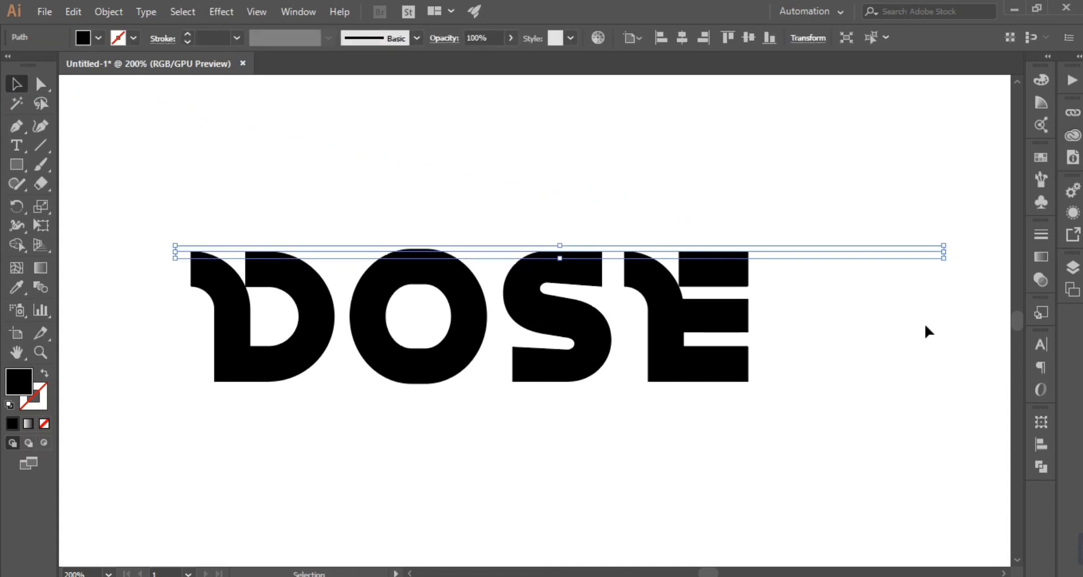
Step: Draw a horizontal line along the baseline of the letters, starting at the D's bottom corner and ending beyond the E
{"action": "key", "text": "p"}
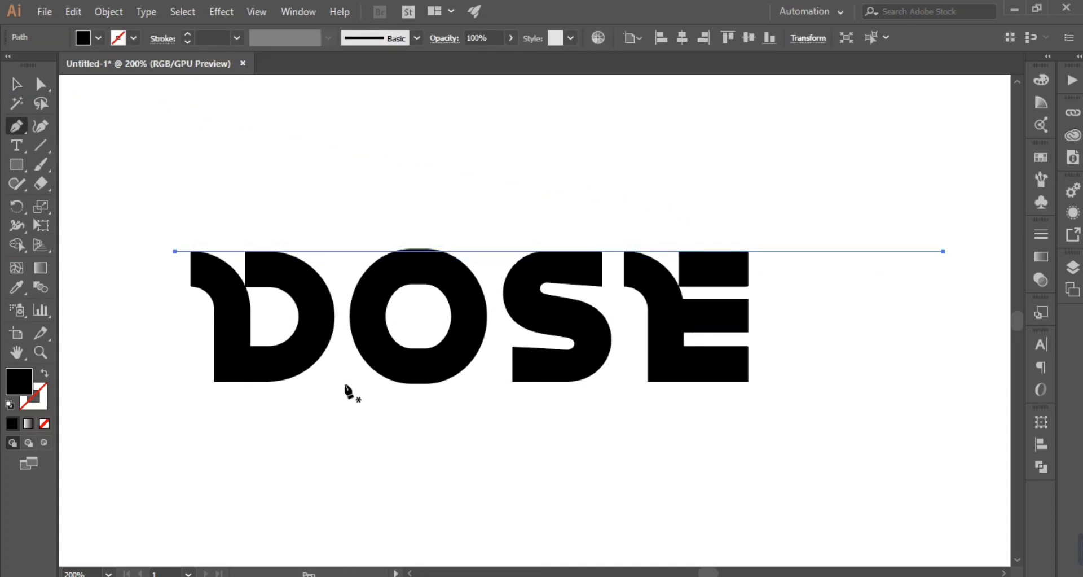
{"action": "left_click", "coordinate": [214, 381]}
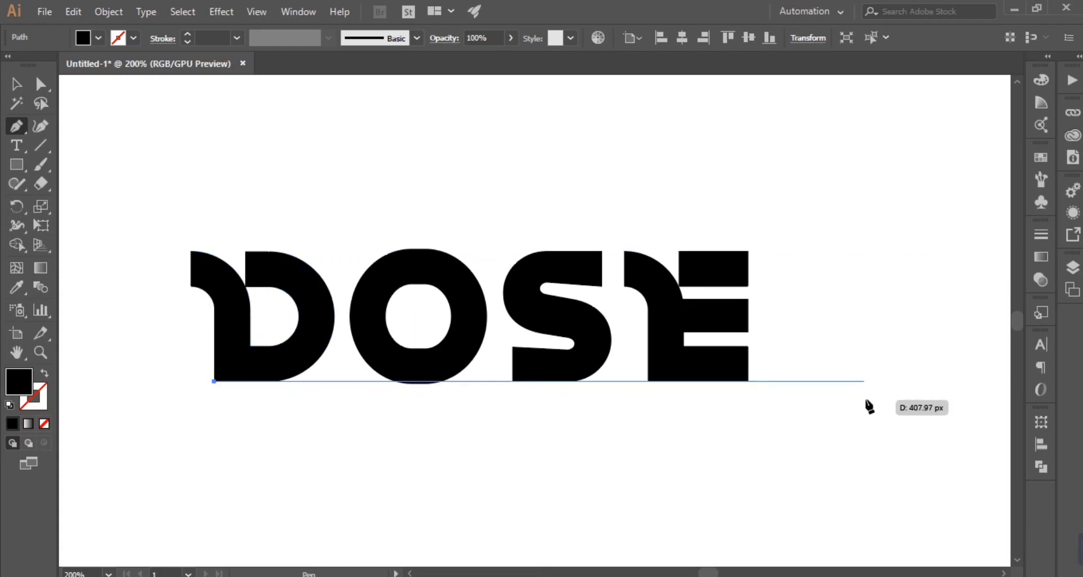
{"action": "left_click", "coordinate": [889, 398], "text": "shift"}
{"action": "key", "text": "v"}
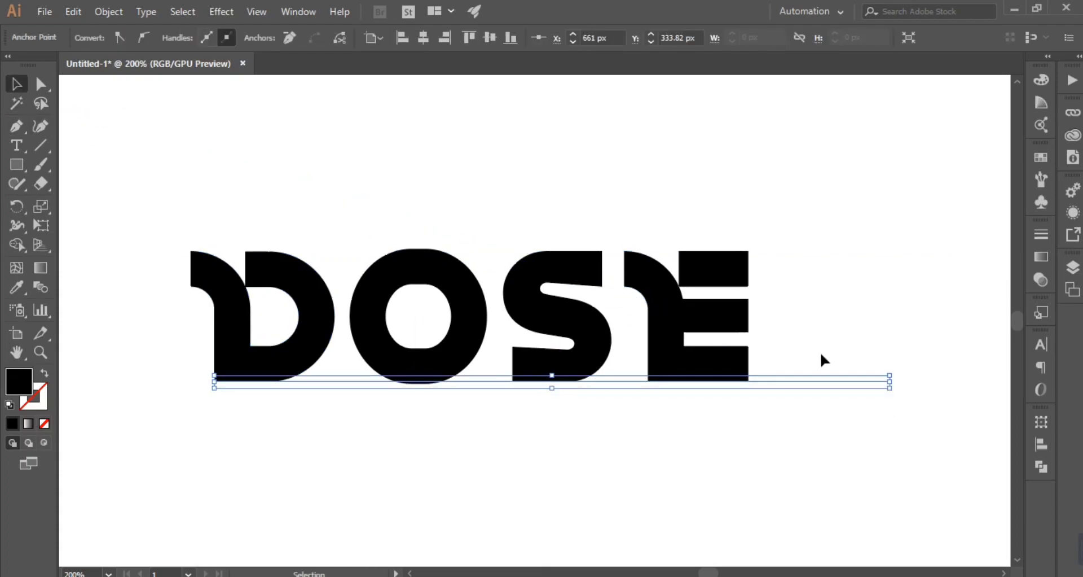
{"action": "left_click", "coordinate": [862, 353]}
Step: Draw a horizontal line along the lower inner edge of the D, extending past the E
{"action": "key", "text": "p"}
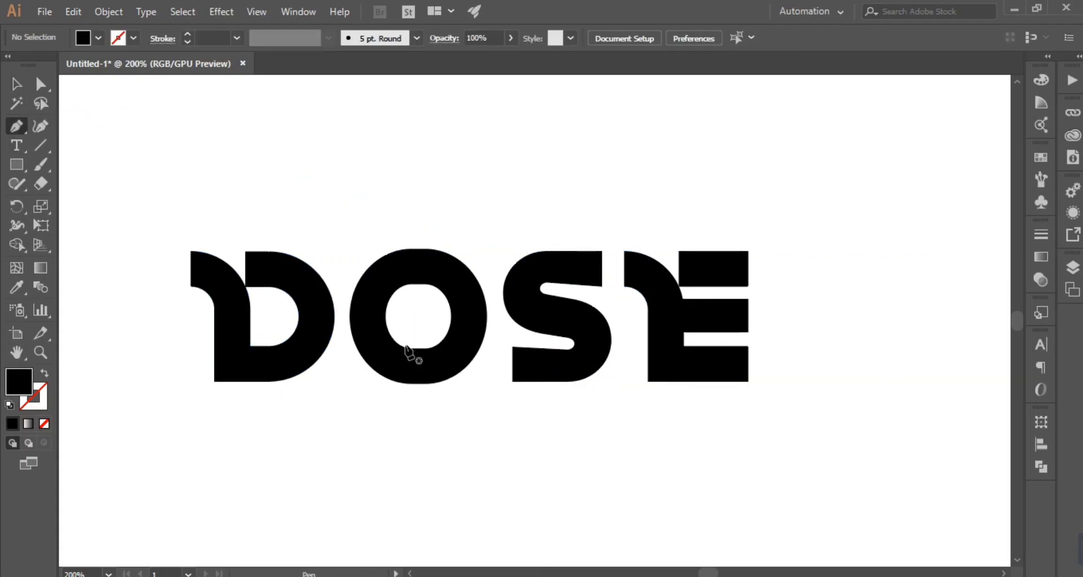
{"action": "left_click", "coordinate": [249, 345]}
{"action": "left_click", "coordinate": [861, 367], "text": "shift"}
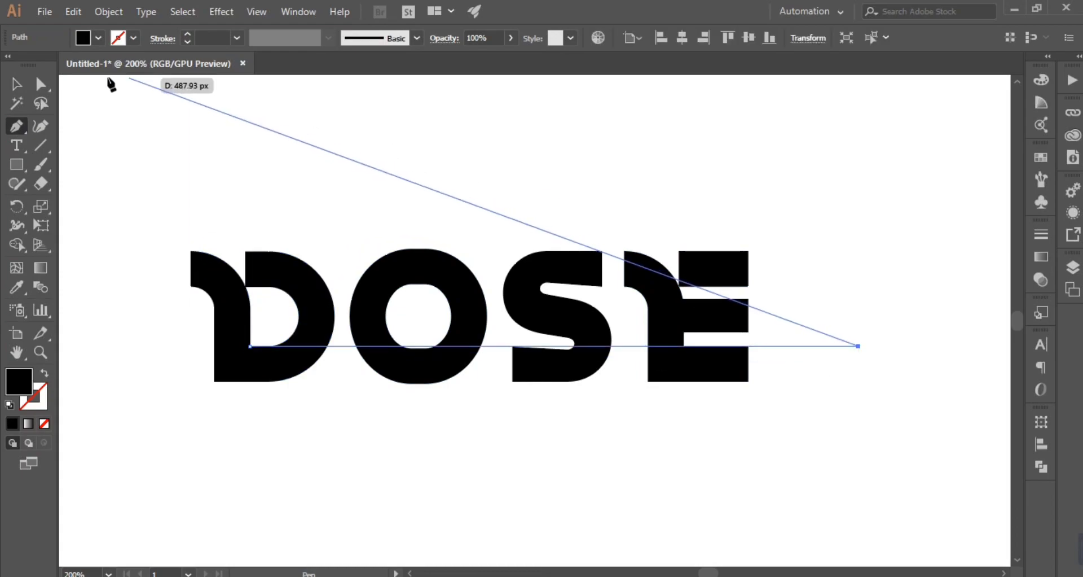
{"action": "key", "text": "v"}
Step: Draw a horizontal line along the underside of the E's upper bar, extending past the D
{"action": "left_click", "coordinate": [17, 126]}
{"action": "left_click", "coordinate": [748, 286]}
{"action": "left_click", "coordinate": [126, 305], "text": "shift"}
{"action": "key", "text": "v"}
{"action": "key", "text": "Return"}
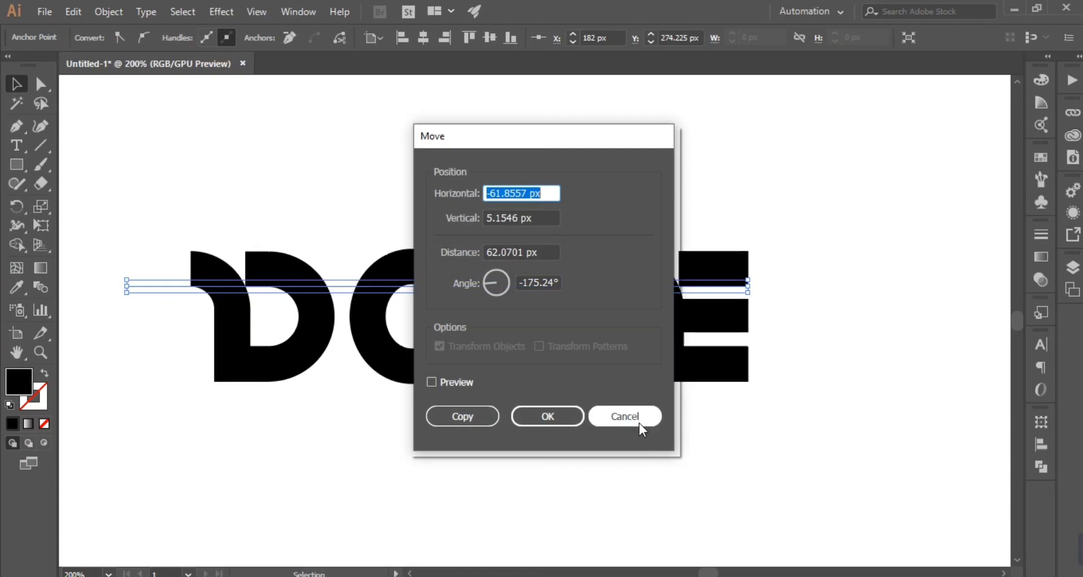
{"action": "left_click", "coordinate": [624, 414]}
{"action": "left_click", "coordinate": [884, 283]}
Step: Select all four horizontal lines and align them by their horizontal centers
{"action": "left_click_drag", "start_coordinate": [868, 176], "coordinate": [801, 440]}
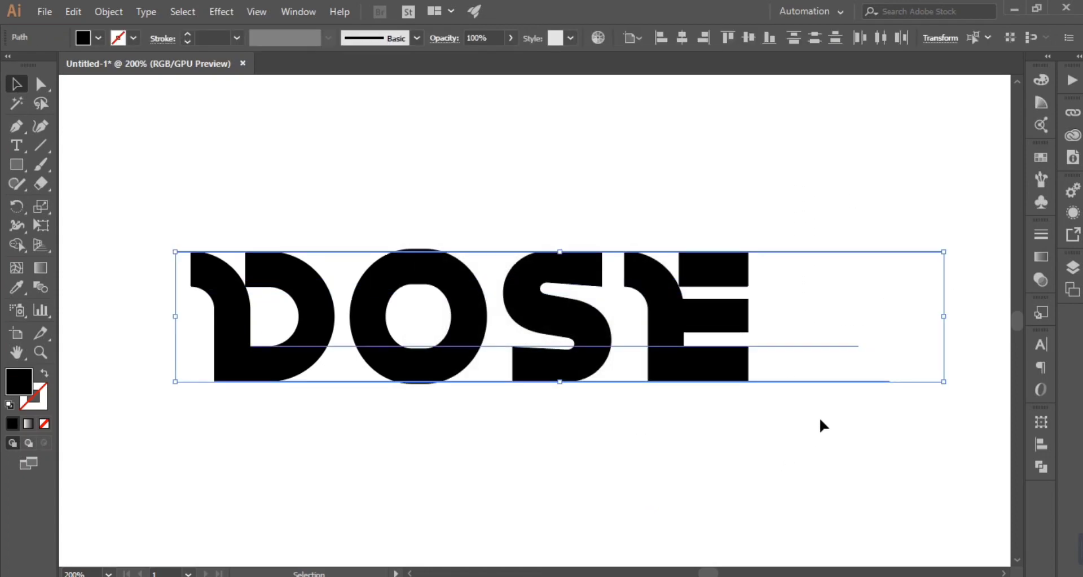
{"action": "left_click", "coordinate": [343, 261]}
{"action": "left_click", "coordinate": [343, 251]}
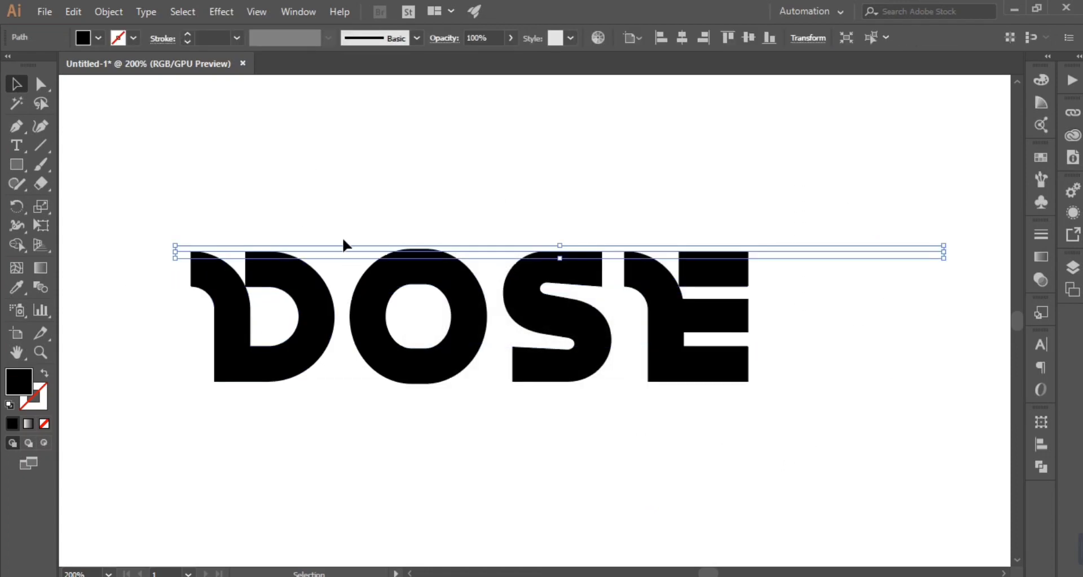
{"action": "left_click", "coordinate": [347, 286], "text": "shift"}
{"action": "left_click_drag", "start_coordinate": [788, 437], "coordinate": [790, 438]}
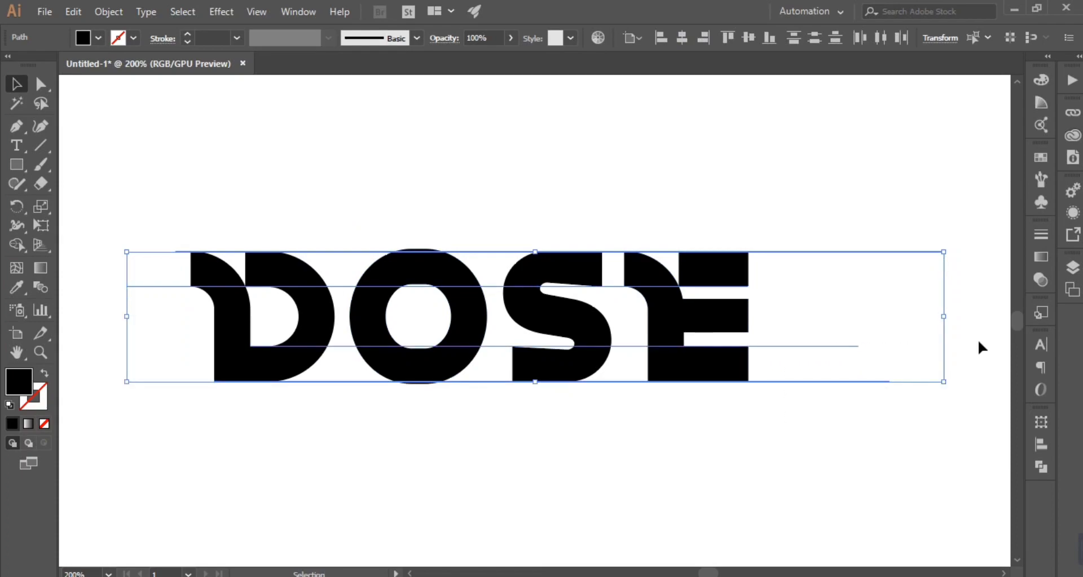
{"action": "left_click", "coordinate": [1041, 445]}
{"action": "left_click", "coordinate": [883, 457]}
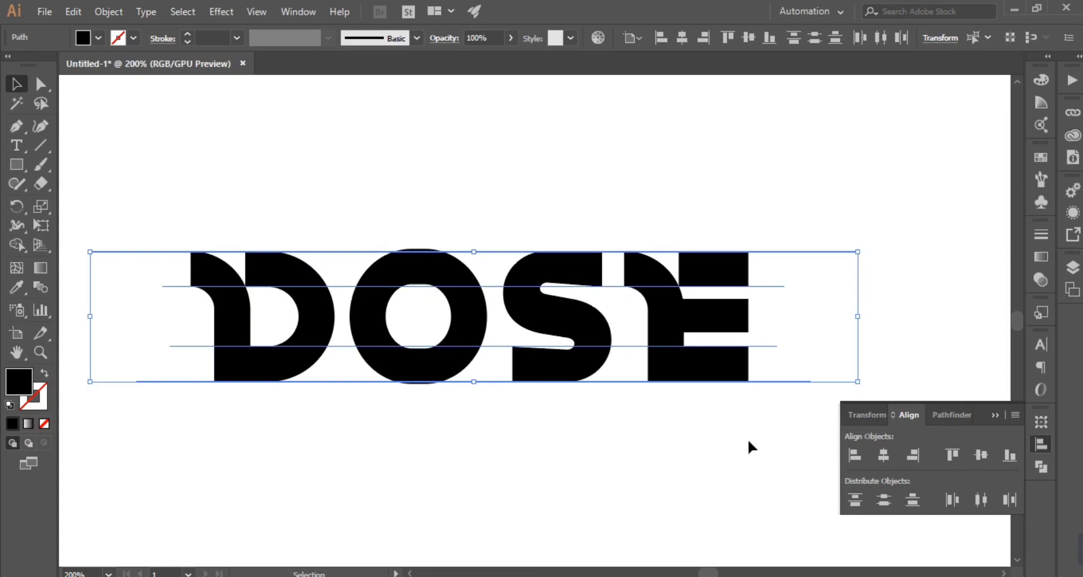
Step: Draw a short vertical line just beyond the right end of the E
{"action": "key", "text": "space"}
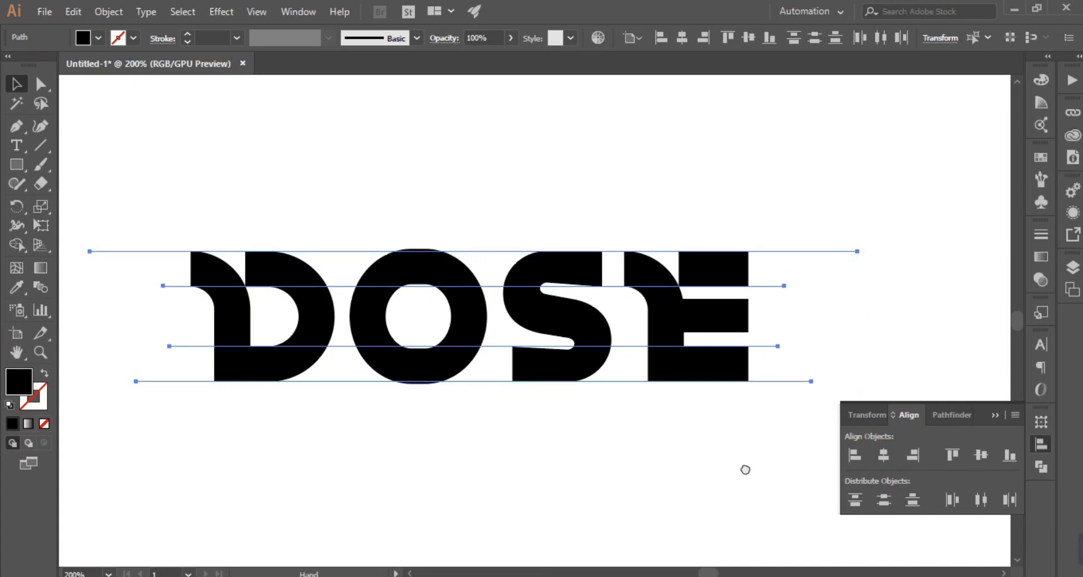
{"action": "left_click_drag", "start_coordinate": [846, 416], "coordinate": [559, 368]}
{"action": "left_click", "coordinate": [574, 353]}
{"action": "left_click_drag", "start_coordinate": [570, 313], "coordinate": [604, 374]}
{"action": "key", "text": "space"}
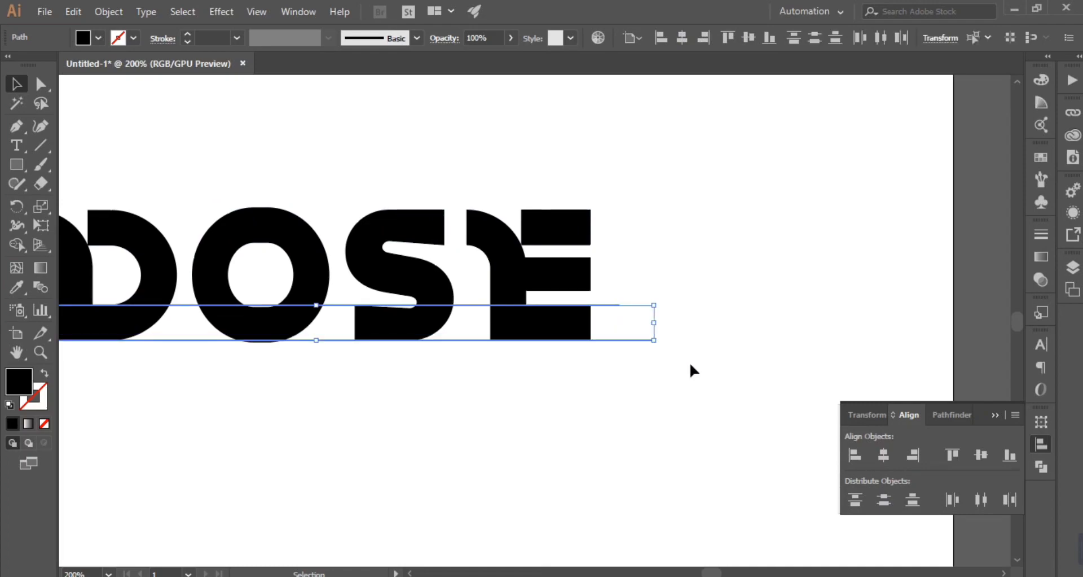
{"action": "key", "text": "p"}
{"action": "left_click", "coordinate": [607, 286]}
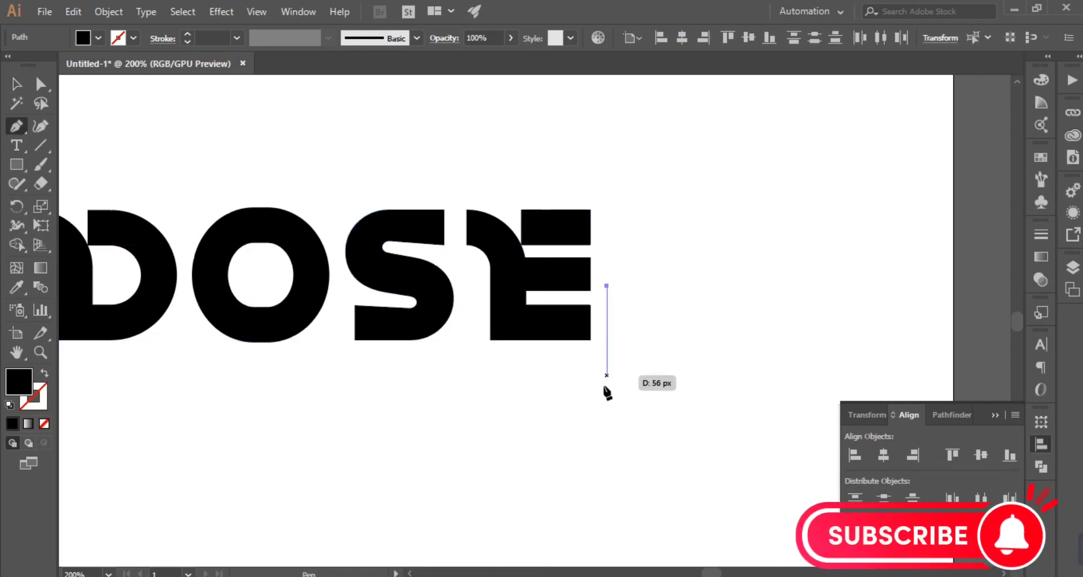
{"action": "left_click", "coordinate": [607, 412]}
{"action": "key", "text": "v"}
Step: Draw a vertical line between the D and the O and lengthen it so it crosses all the horizontal lines
{"action": "key", "text": "space"}
{"action": "left_click_drag", "start_coordinate": [379, 461], "coordinate": [775, 507]}
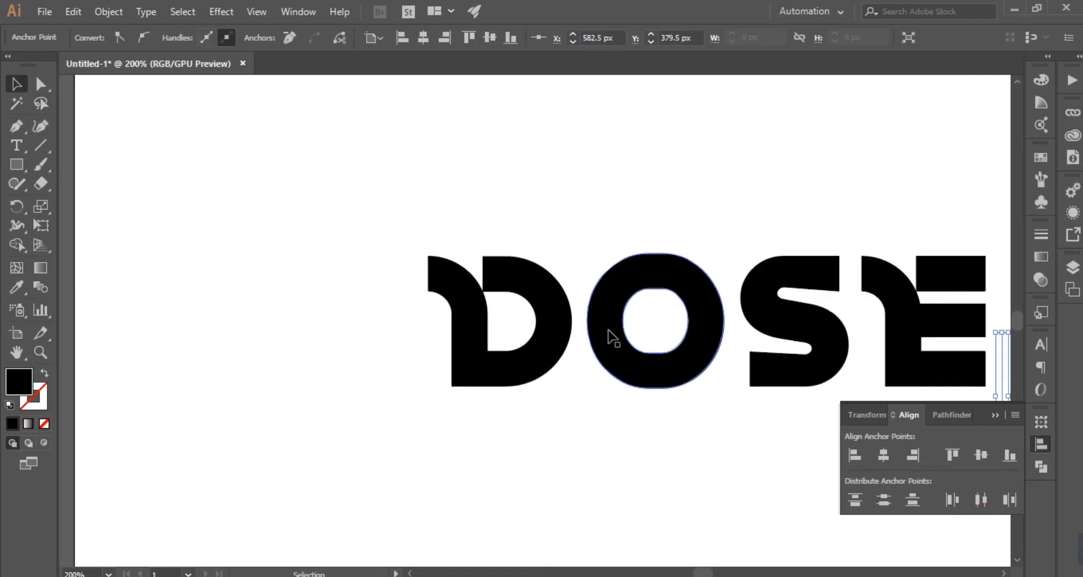
{"action": "key", "text": "p"}
{"action": "left_click", "coordinate": [577, 304]}
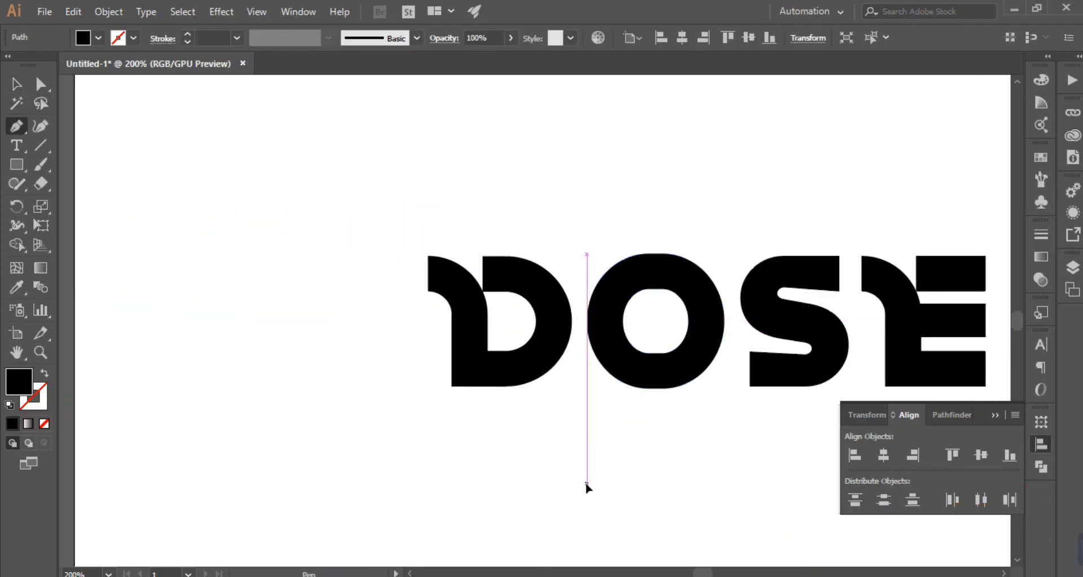
{"action": "left_click", "coordinate": [577, 483]}
{"action": "left_click", "coordinate": [13, 86]}
{"action": "left_click_drag", "start_coordinate": [584, 304], "coordinate": [651, 180]}
Step: Lengthen the vertical line beside the E across all the horizontal lines, and select all six construction lines
{"action": "key", "text": "space"}
{"action": "left_click_drag", "start_coordinate": [562, 411], "coordinate": [194, 328]}
{"action": "left_click_drag", "start_coordinate": [813, 339], "coordinate": [620, 311]}
{"action": "left_click_drag", "start_coordinate": [641, 249], "coordinate": [628, 378]}
{"action": "left_click_drag", "start_coordinate": [815, 133], "coordinate": [628, 338]}
{"action": "key", "text": "space"}
{"action": "left_click_drag", "start_coordinate": [293, 391], "coordinate": [496, 331]}
{"action": "key", "text": "space"}
{"action": "left_click_drag", "start_coordinate": [697, 393], "coordinate": [605, 394]}
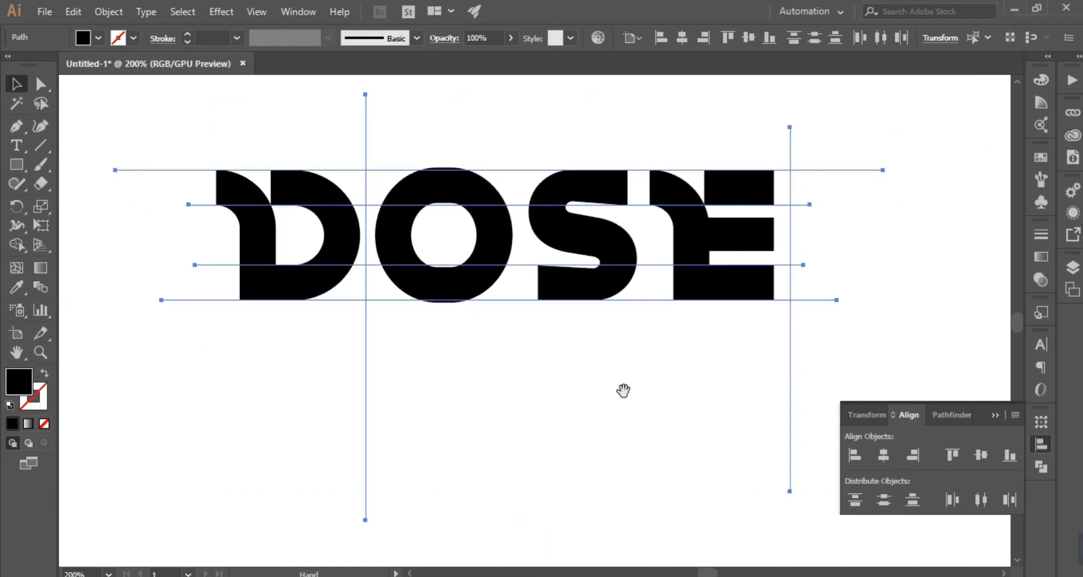
Step: Use Shape Builder to create upper and lower horizontal bars from the bands between the two vertical lines
{"action": "left_click", "coordinate": [17, 246]}
{"action": "left_click_drag", "start_coordinate": [372, 186], "coordinate": [784, 187]}
{"action": "left_click_drag", "start_coordinate": [373, 282], "coordinate": [773, 286]}
{"action": "left_click", "coordinate": [16, 83]}
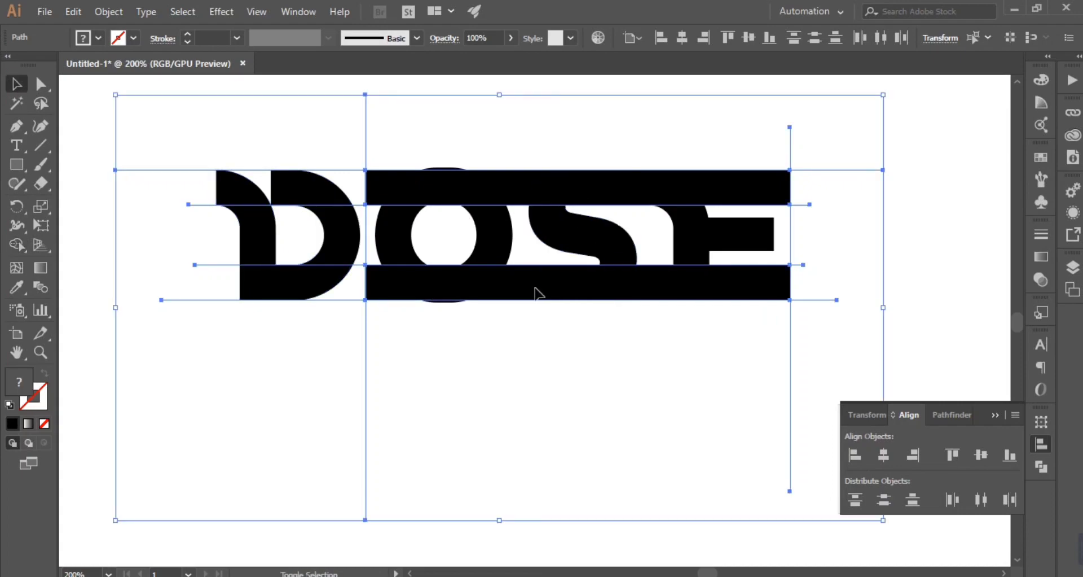
{"action": "left_click", "coordinate": [865, 286]}
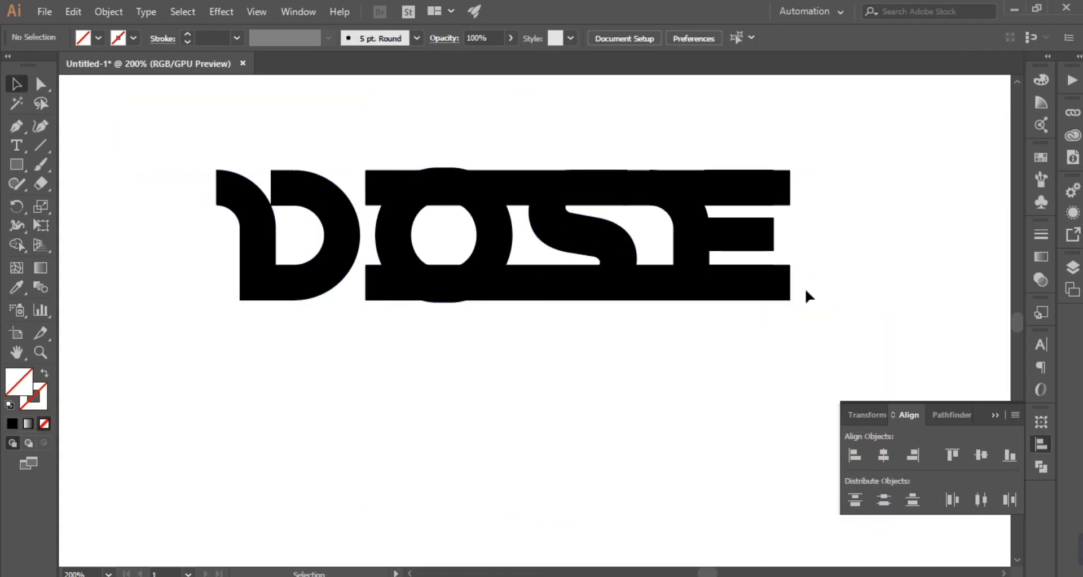
Step: Delete the original O and S letters
{"action": "right_click", "coordinate": [574, 235]}
{"action": "left_click", "coordinate": [622, 351]}
{"action": "left_click", "coordinate": [506, 391]}
{"action": "left_click", "coordinate": [486, 245]}
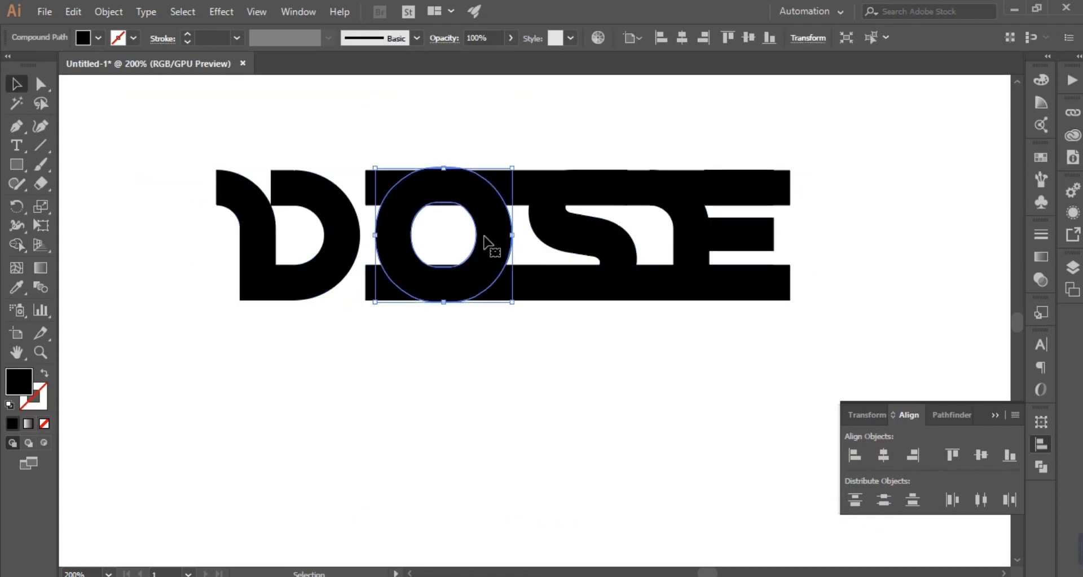
{"action": "key", "text": "Delete"}
{"action": "left_click", "coordinate": [607, 252]}
{"action": "key", "text": "Delete"}
Step: Try rotating copies of the two horizontal bars 45 degrees across the letters, and undo the attempt
{"action": "left_click", "coordinate": [587, 298]}
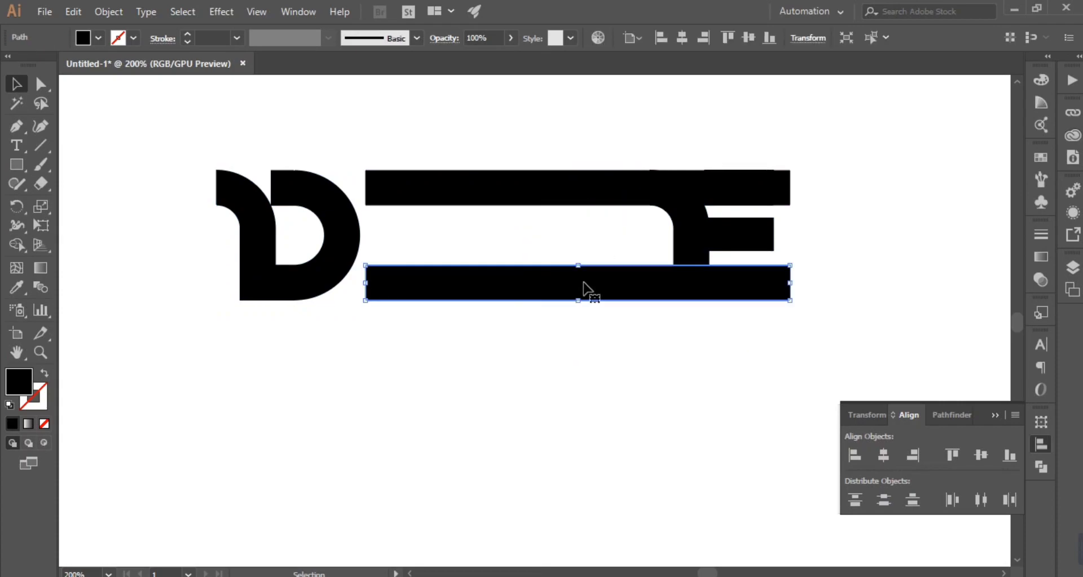
{"action": "left_click", "coordinate": [592, 187], "text": "shift"}
{"action": "key", "text": "ctrl+c"}
{"action": "key", "text": "ctrl+f"}
{"action": "left_click_drag", "start_coordinate": [794, 306], "coordinate": [788, 192]}
{"action": "left_click_drag", "start_coordinate": [741, 178], "coordinate": [611, 131]}
{"action": "scroll", "coordinate": [753, 345], "scroll_direction": "up", "scroll_amount": 3}
{"action": "left_click_drag", "start_coordinate": [769, 396], "coordinate": [675, 377]}
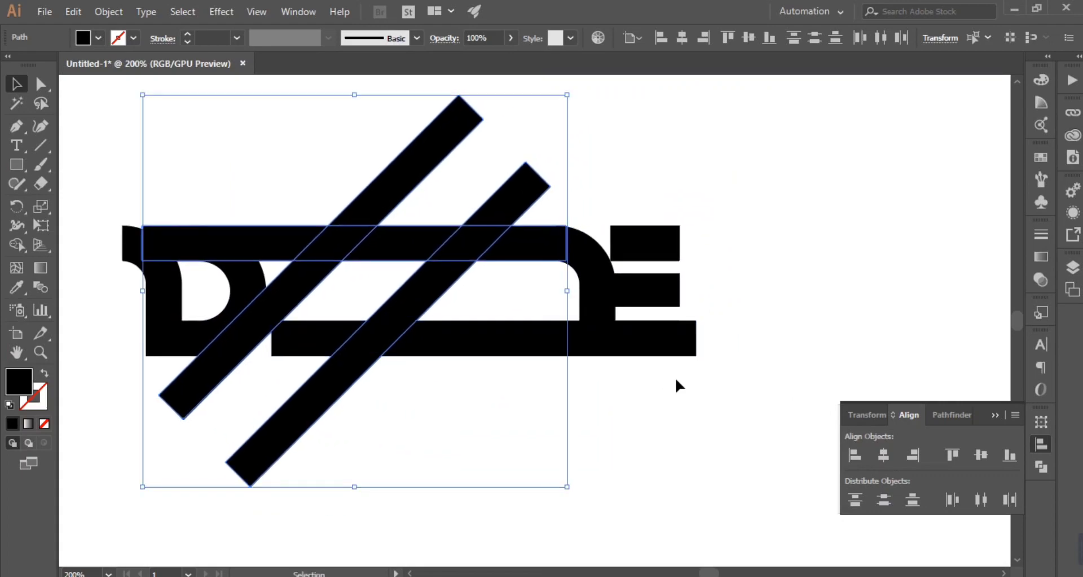
{"action": "key", "text": "ctrl+z"}
{"action": "left_click", "coordinate": [732, 433]}
{"action": "key", "text": "ctrl+z"}
{"action": "key", "text": "ctrl+z"}
Step: Duplicate the two horizontal bars in place and rotate the copies 90 degrees to form a crossing grid
{"action": "key", "text": "ctrl+c"}
{"action": "key", "text": "ctrl+f"}
{"action": "left_click_drag", "start_coordinate": [700, 364], "coordinate": [693, 250]}
{"action": "left_click", "coordinate": [645, 229], "text": "shift"}
{"action": "key", "text": "ctrl+z"}
{"action": "key", "text": "ctrl+z"}
{"action": "key", "text": "ctrl+z"}
{"action": "left_click_drag", "start_coordinate": [699, 366], "coordinate": [556, 169]}
{"action": "left_click", "coordinate": [594, 410]}
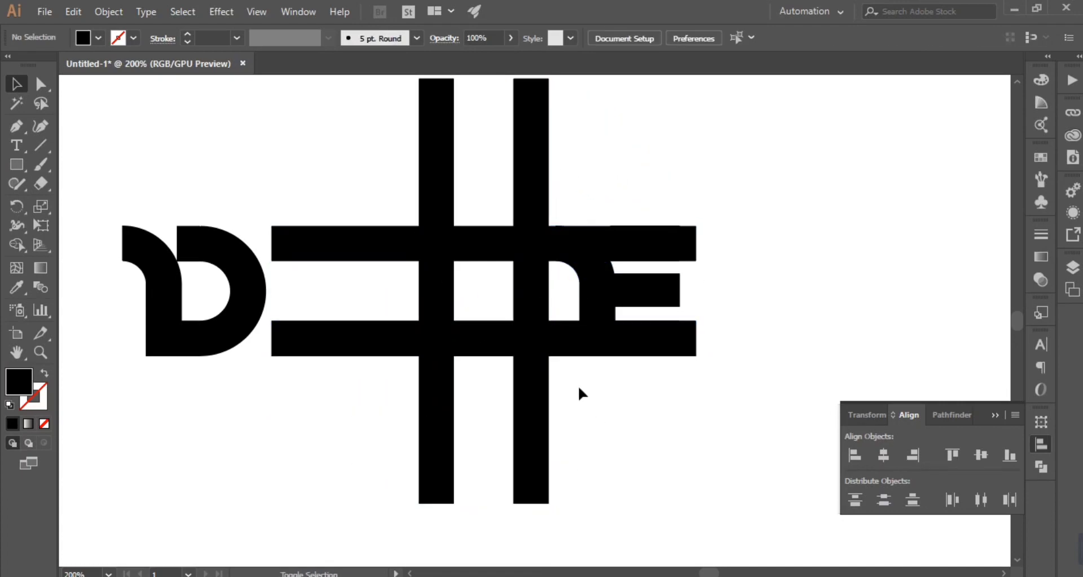
Step: Select the four crossing bars and remove all their overhanging ends with Shape Builder, leaving a square frame
{"action": "left_click_drag", "start_coordinate": [455, 354], "coordinate": [528, 434]}
{"action": "left_click", "coordinate": [17, 245]}
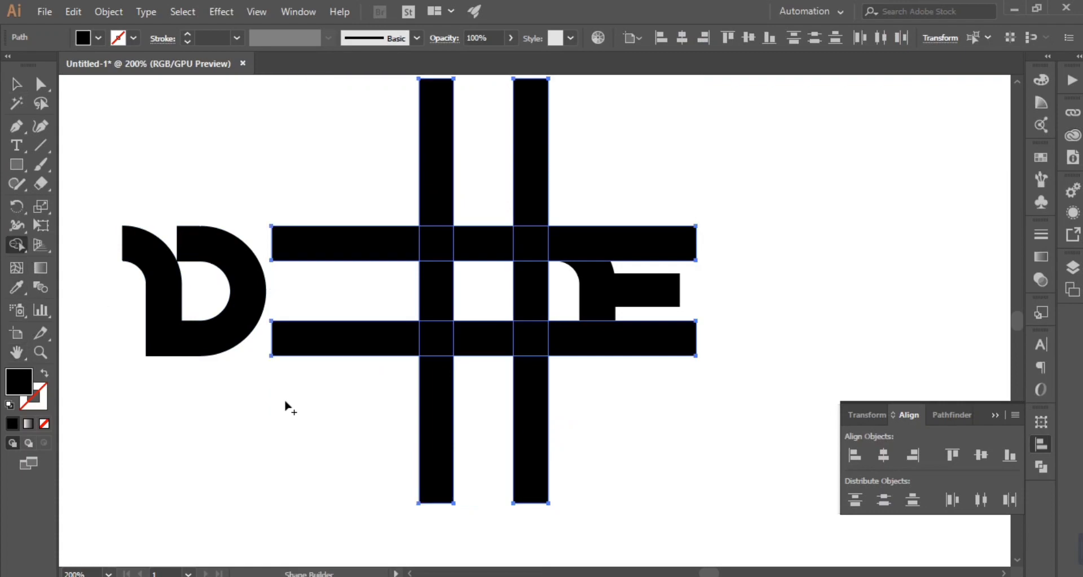
{"action": "left_click_drag", "start_coordinate": [337, 451], "coordinate": [596, 450]}
{"action": "left_click_drag", "start_coordinate": [390, 197], "coordinate": [373, 343]}
{"action": "left_click_drag", "start_coordinate": [582, 211], "coordinate": [429, 163]}
{"action": "left_click", "coordinate": [672, 246], "text": "alt"}
{"action": "left_click", "coordinate": [681, 342], "text": "alt"}
Step: Unite the square frame pieces into one shape and delete the redundant anchor points along its outer edges
{"action": "left_click", "coordinate": [952, 415]}
{"action": "left_click", "coordinate": [855, 455]}
{"action": "key", "text": "p"}
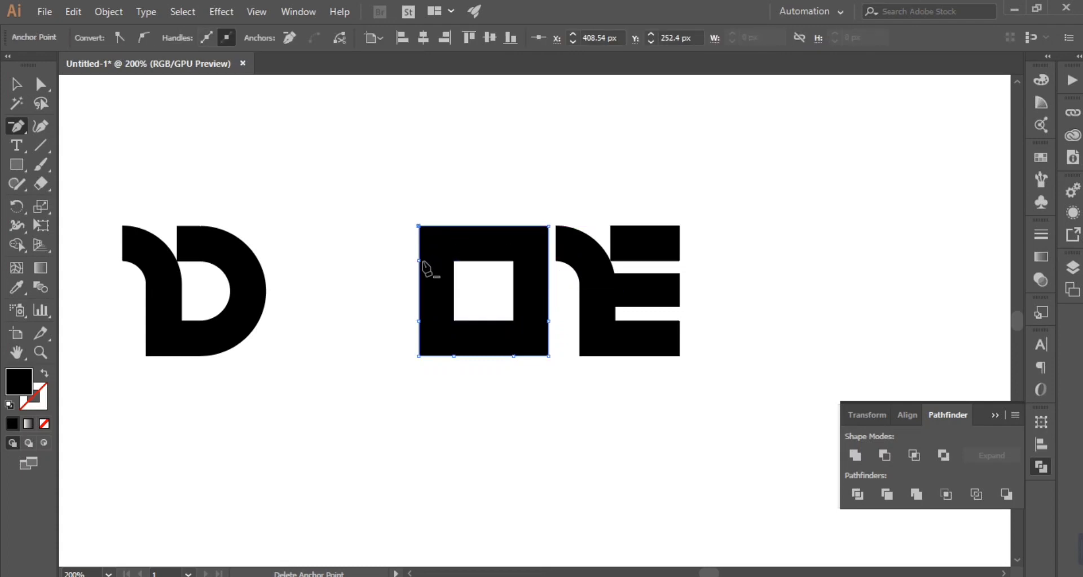
{"action": "left_click", "coordinate": [508, 355]}
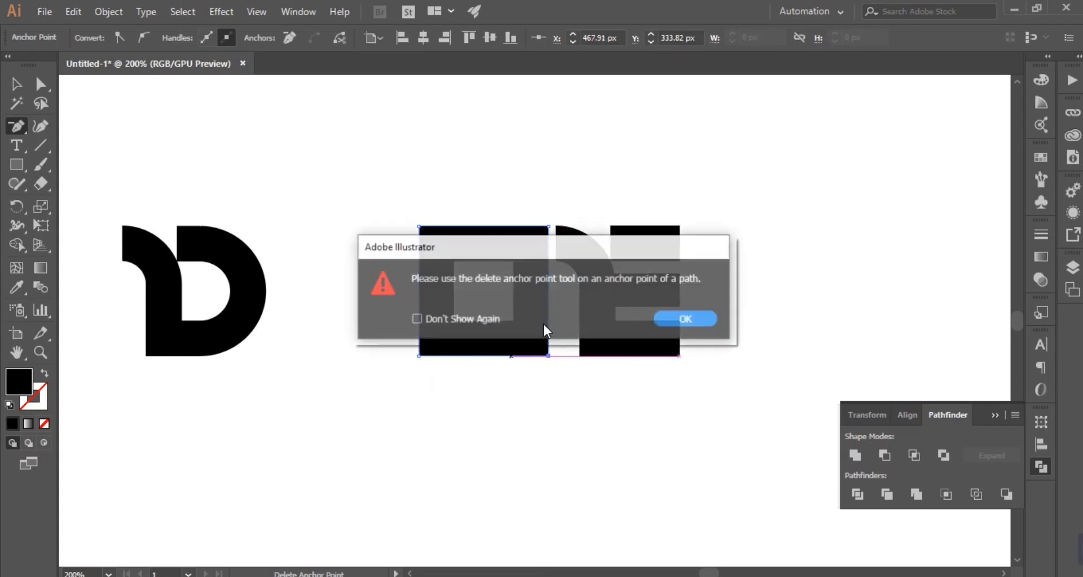
{"action": "key", "text": "Return"}
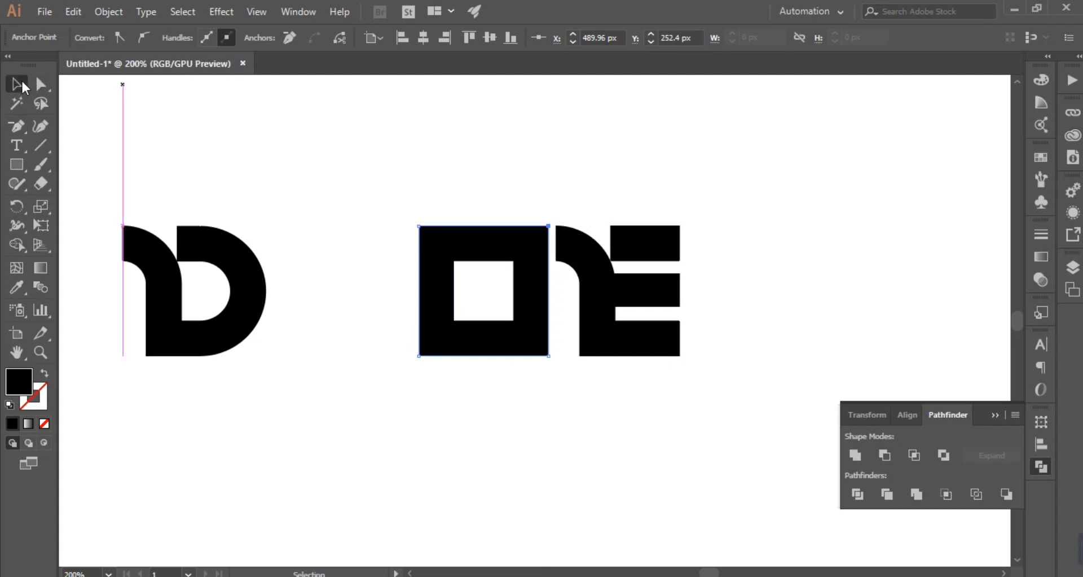
Step: Move the square frame over beside the D, into the position of the O
{"action": "left_click", "coordinate": [23, 85]}
{"action": "left_click", "coordinate": [422, 173]}
{"action": "left_click_drag", "start_coordinate": [538, 331], "coordinate": [411, 323]}
Step: Select the inner corners of the square frame and round them fully into a circular opening
{"action": "key", "text": "a"}
{"action": "left_click", "coordinate": [450, 349]}
{"action": "left_click_drag", "start_coordinate": [361, 282], "coordinate": [401, 247]}
{"action": "left_click_drag", "start_coordinate": [341, 296], "coordinate": [326, 333]}
{"action": "left_click_drag", "start_coordinate": [356, 301], "coordinate": [400, 331]}
{"action": "left_click", "coordinate": [373, 285]}
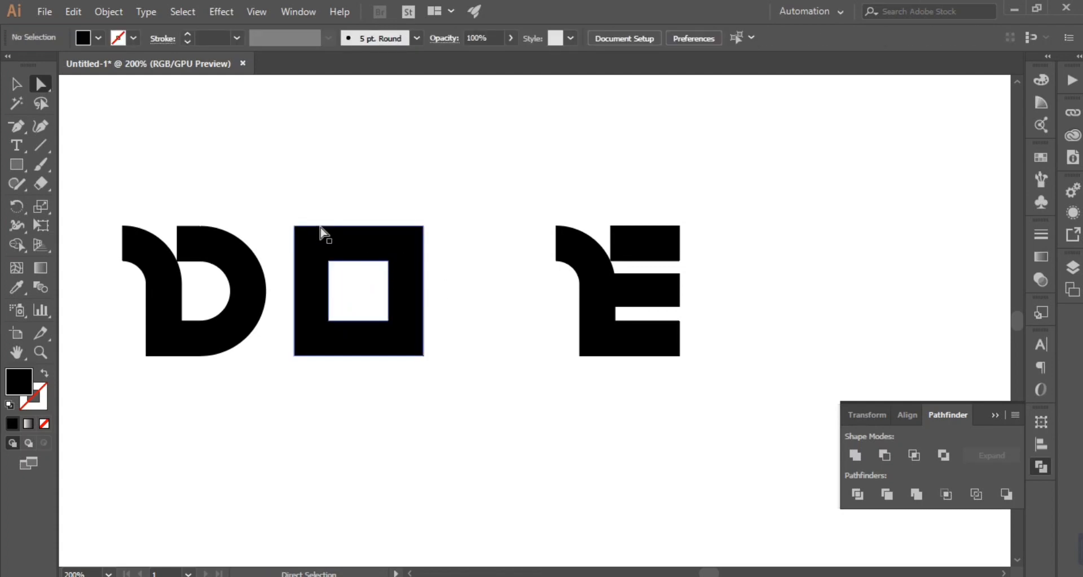
{"action": "left_click_drag", "start_coordinate": [323, 255], "coordinate": [323, 253]}
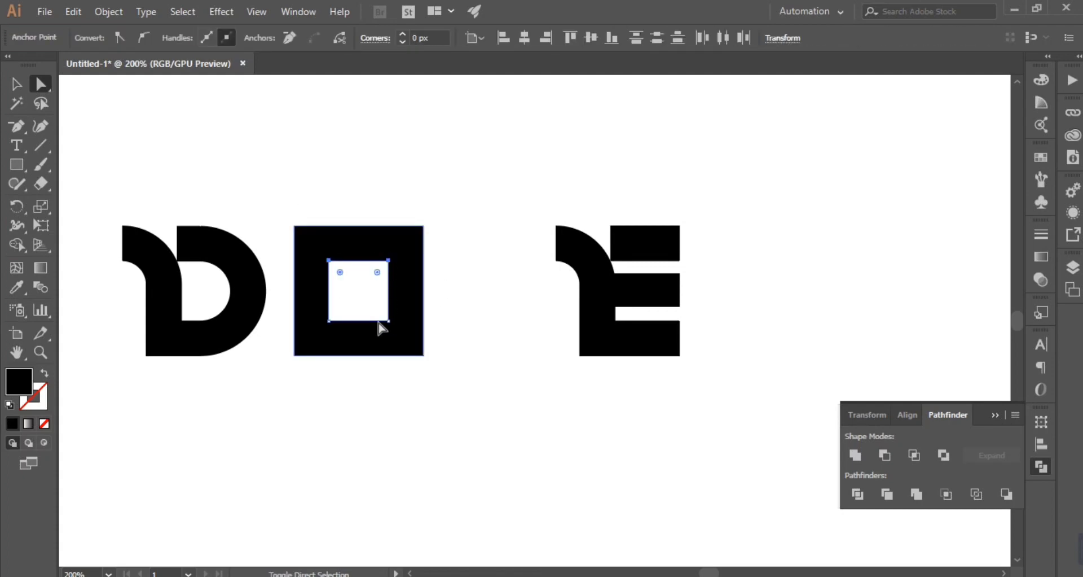
{"action": "left_click_drag", "start_coordinate": [371, 303], "coordinate": [317, 239]}
Step: Round the outer corners of the frame fully to finish it as a circular O
{"action": "left_click", "coordinate": [449, 239]}
{"action": "left_click_drag", "start_coordinate": [395, 205], "coordinate": [432, 242]}
{"action": "left_click_drag", "start_coordinate": [285, 376], "coordinate": [316, 345]}
{"action": "left_click_drag", "start_coordinate": [403, 388], "coordinate": [190, 257]}
{"action": "left_click", "coordinate": [587, 386]}
{"action": "left_click", "coordinate": [25, 88]}
{"action": "left_click", "coordinate": [399, 321]}
{"action": "left_click", "coordinate": [526, 367]}
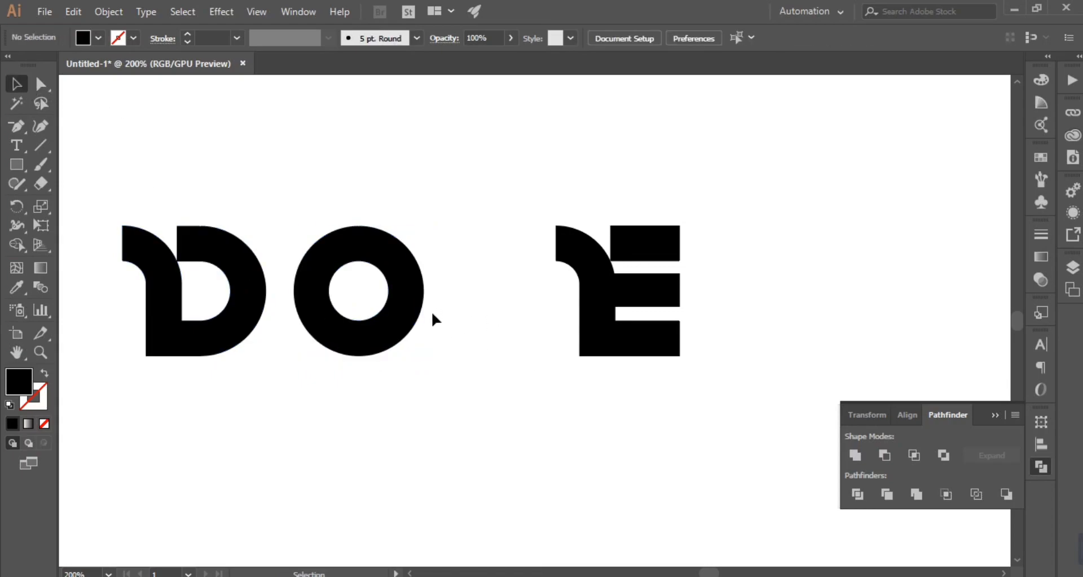
Step: Draw a horizontal line from the E's top corner past the D with the Pen tool, and stretch it beyond the E
{"action": "right_click", "coordinate": [19, 127]}
{"action": "left_click", "coordinate": [63, 126]}
{"action": "left_click", "coordinate": [680, 225]}
{"action": "key", "text": "space"}
{"action": "left_click_drag", "start_coordinate": [362, 305], "coordinate": [566, 322]}
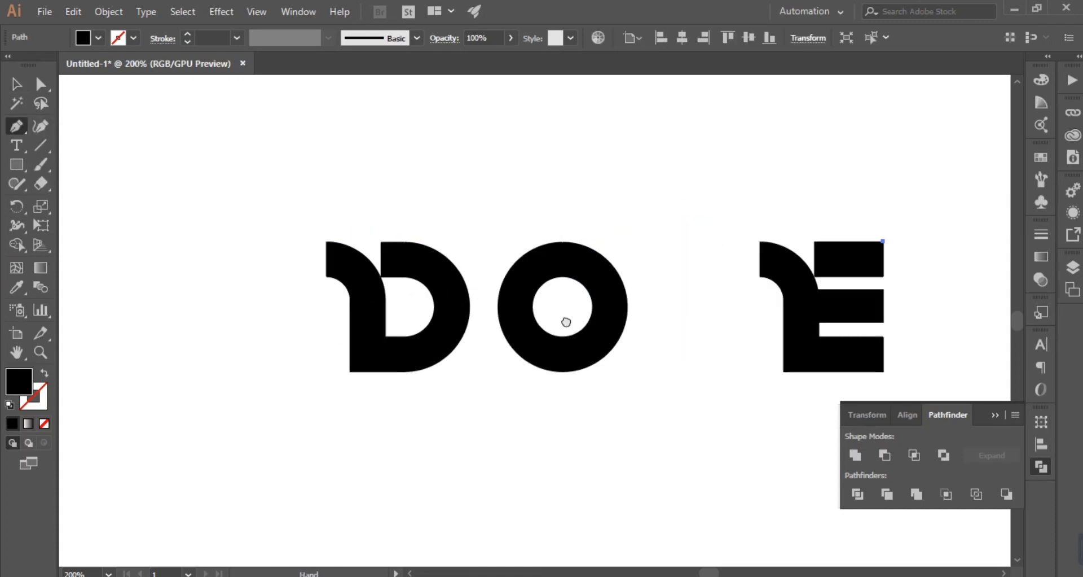
{"action": "left_click", "coordinate": [166, 299], "text": "shift"}
{"action": "left_click", "coordinate": [18, 85]}
{"action": "key", "text": "space"}
{"action": "left_click_drag", "start_coordinate": [638, 430], "coordinate": [437, 417]}
{"action": "left_click_drag", "start_coordinate": [684, 235], "coordinate": [764, 361]}
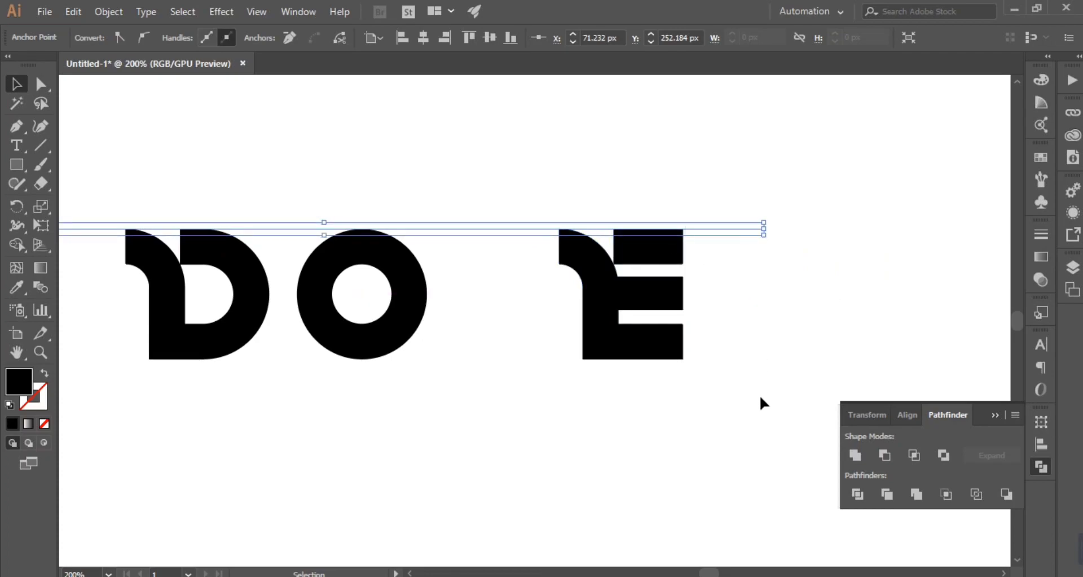
{"action": "left_click", "coordinate": [761, 398]}
Step: Draw a horizontal line along the letters' baseline from the E's bottom corner to beyond the D
{"action": "key", "text": "p"}
{"action": "left_click", "coordinate": [683, 359]}
{"action": "key", "text": "space"}
{"action": "left_click_drag", "start_coordinate": [32, 402], "coordinate": [393, 401]}
{"action": "left_click", "coordinate": [324, 402], "text": "shift"}
{"action": "left_click", "coordinate": [18, 88]}
{"action": "key", "text": "space"}
{"action": "left_click_drag", "start_coordinate": [474, 416], "coordinate": [194, 374]}
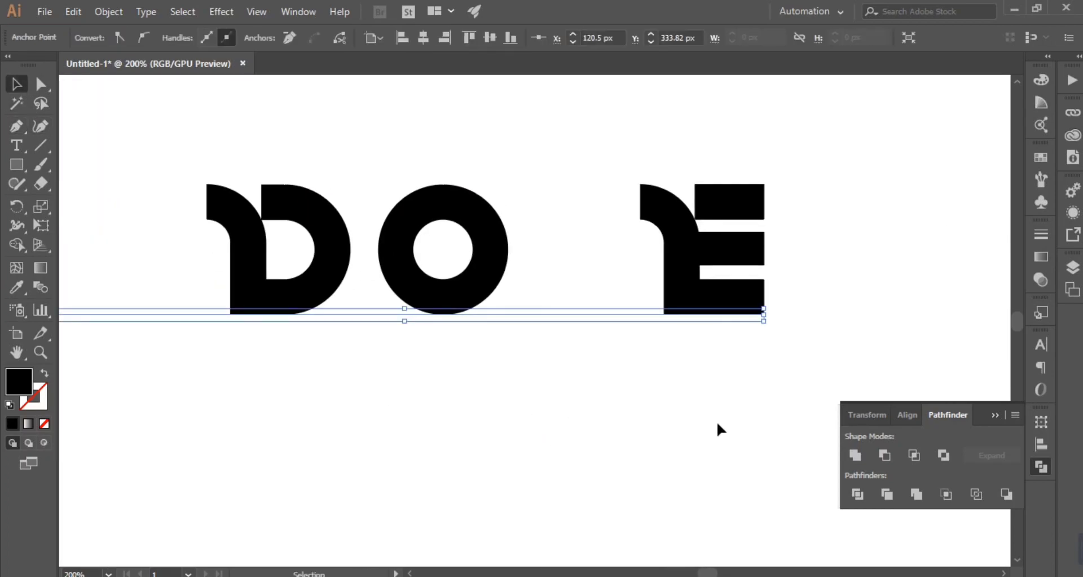
{"action": "scroll", "coordinate": [715, 422], "scroll_direction": "up", "scroll_amount": 3}
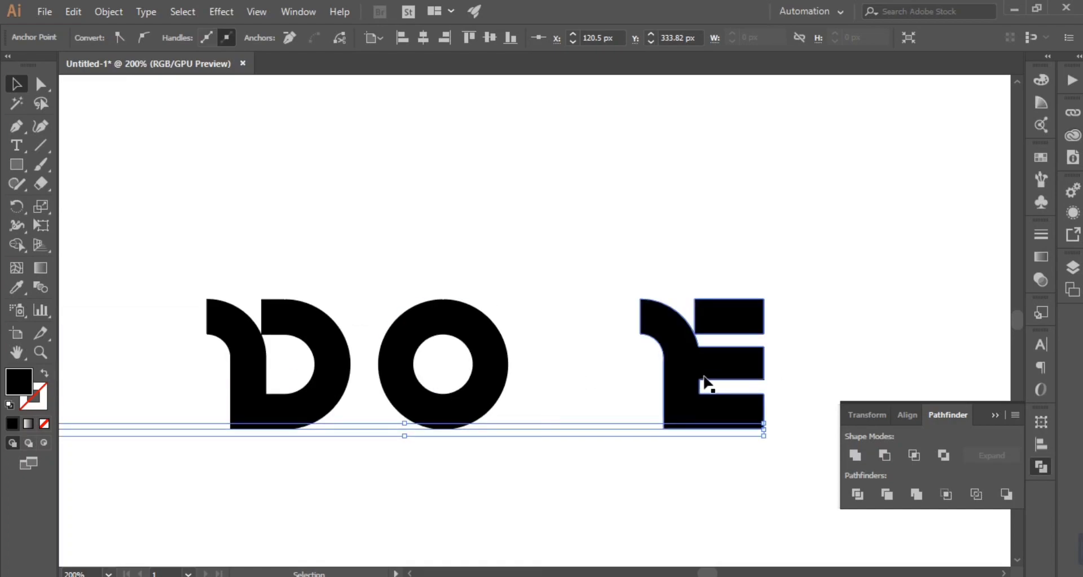
Step: Draw a horizontal line with the Pen tool from the lower corner of the E's middle bar to beyond the D
{"action": "left_click", "coordinate": [847, 369]}
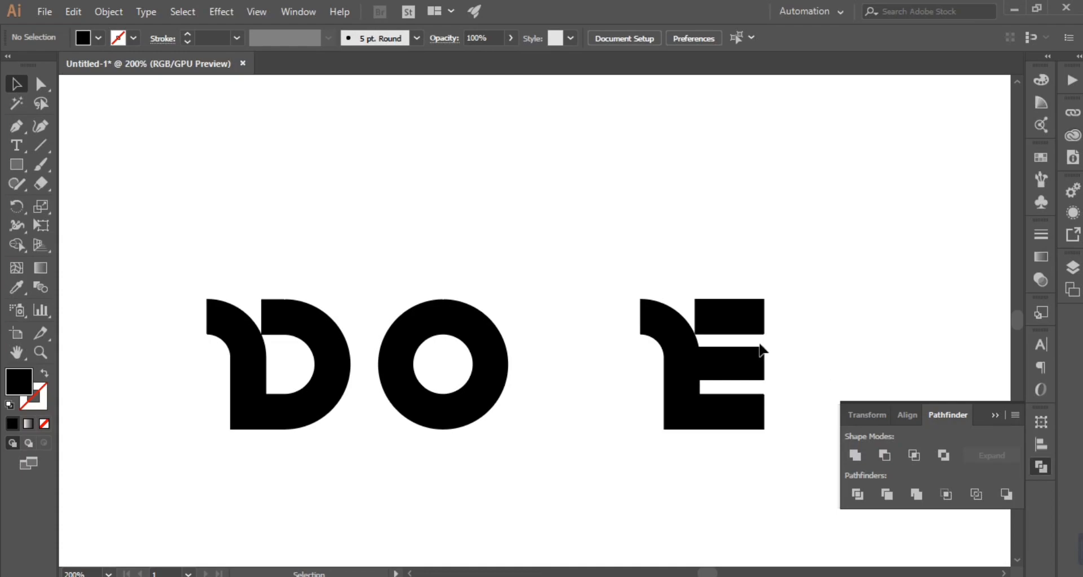
{"action": "left_click_drag", "start_coordinate": [603, 493], "coordinate": [648, 417]}
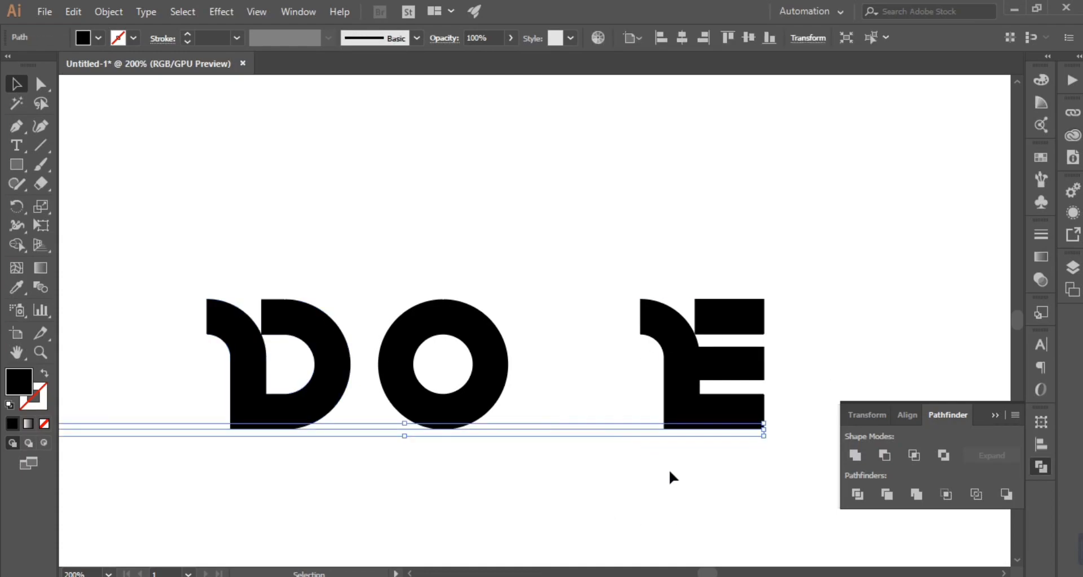
{"action": "left_click", "coordinate": [846, 322]}
{"action": "key", "text": "i"}
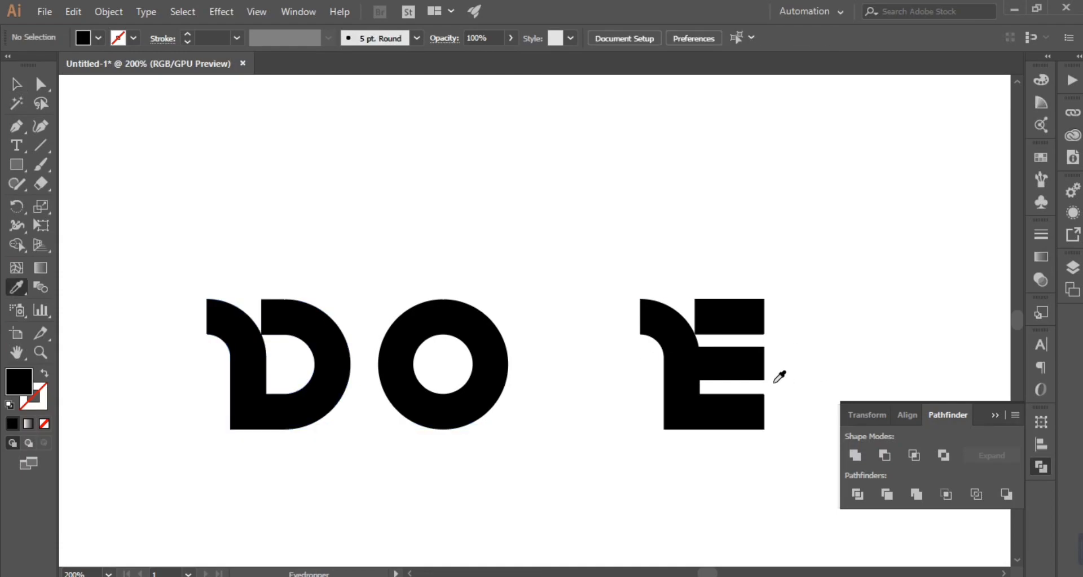
{"action": "key", "text": "p"}
{"action": "left_click", "coordinate": [764, 379]}
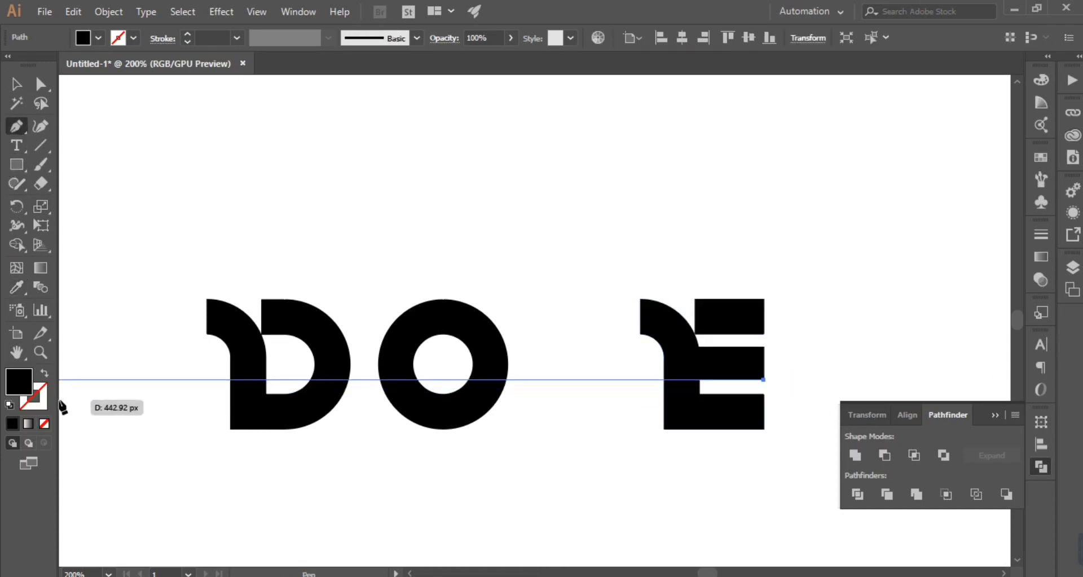
{"action": "left_click_drag", "start_coordinate": [60, 401], "coordinate": [137, 401]}
{"action": "left_click", "coordinate": [136, 398], "text": "shift"}
{"action": "left_click", "coordinate": [106, 408], "text": "shift"}
{"action": "left_click", "coordinate": [17, 86]}
{"action": "key", "text": "ctrl+z"}
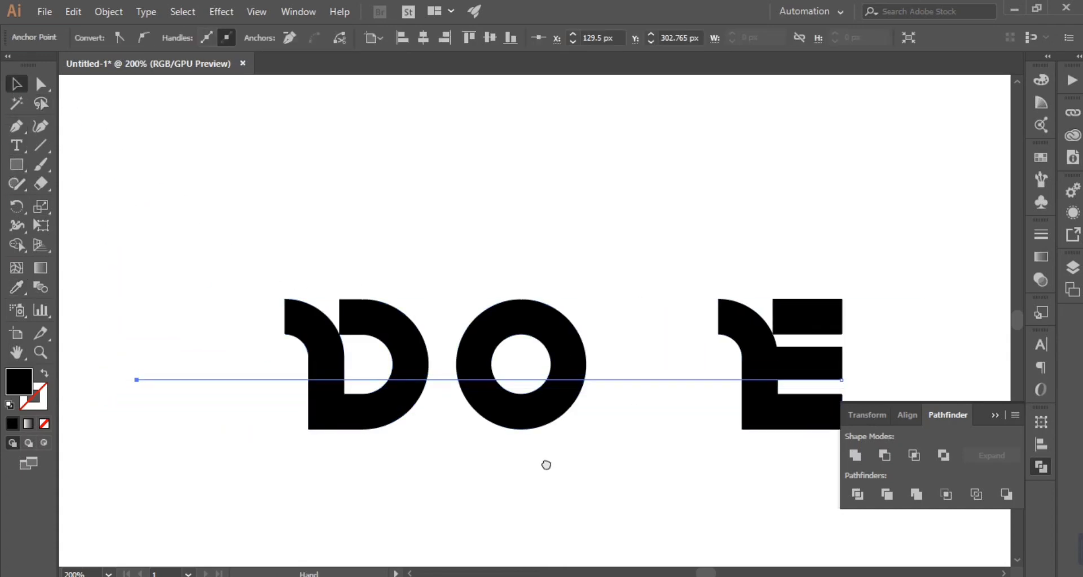
Step: Draw a horizontal line along the top edge of the E's middle bar past the D, and delete both middle-bar lines
{"action": "left_click_drag", "start_coordinate": [628, 472], "coordinate": [361, 442]}
{"action": "key", "text": "p"}
{"action": "left_click", "coordinate": [575, 317]}
{"action": "left_click_drag", "start_coordinate": [175, 361], "coordinate": [557, 361]}
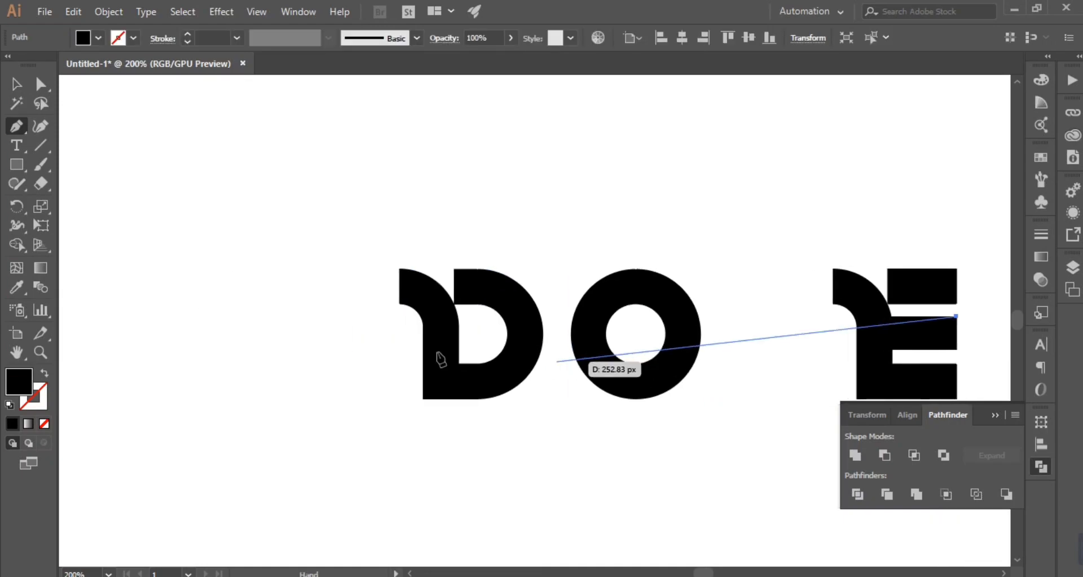
{"action": "left_click", "coordinate": [308, 316]}
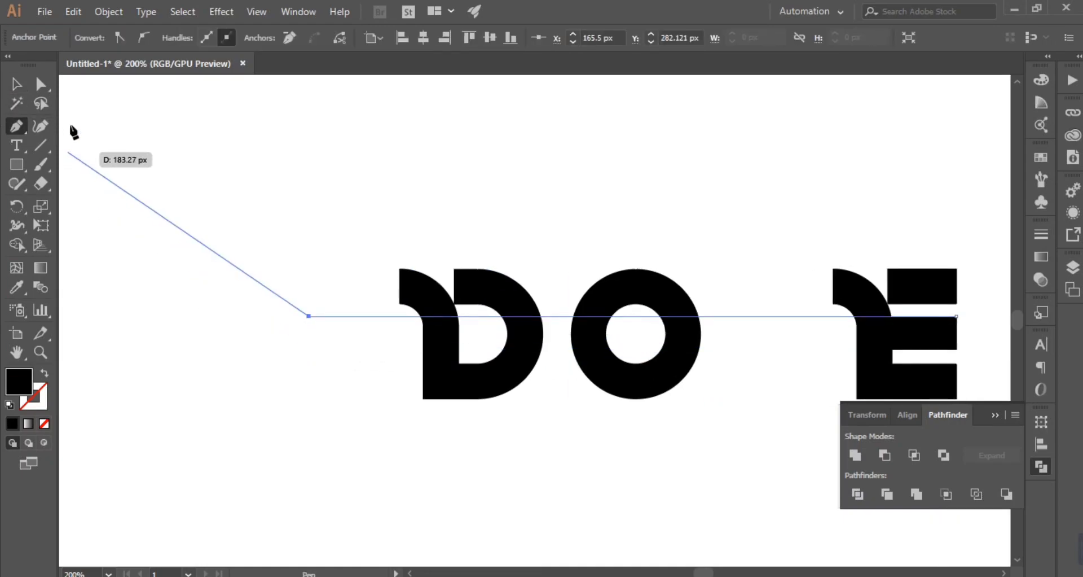
{"action": "left_click", "coordinate": [17, 85]}
{"action": "left_click_drag", "start_coordinate": [724, 385], "coordinate": [464, 342]}
{"action": "left_click_drag", "start_coordinate": [490, 192], "coordinate": [552, 473]}
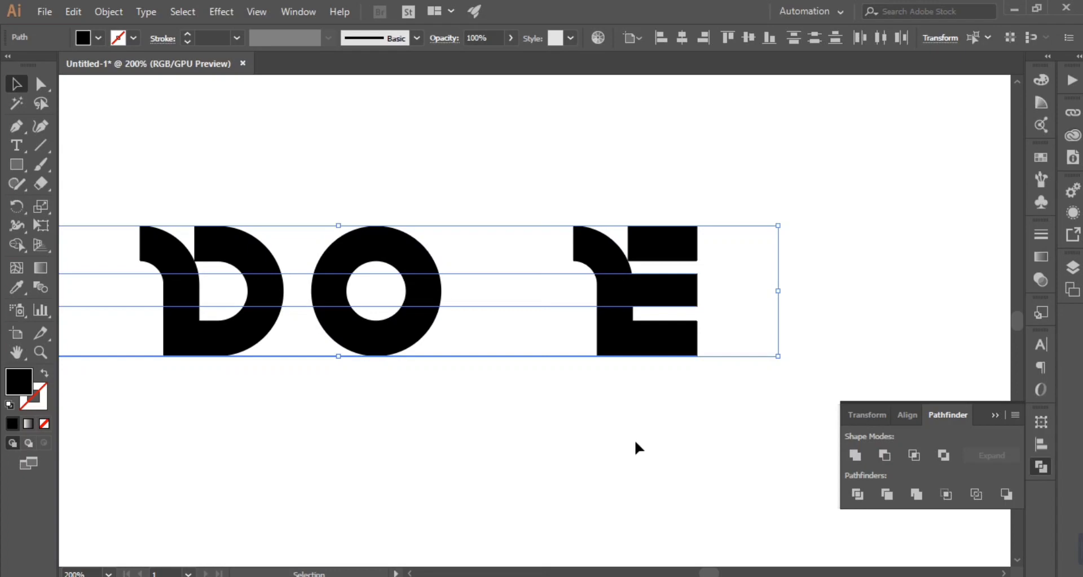
{"action": "key", "text": "Delete"}
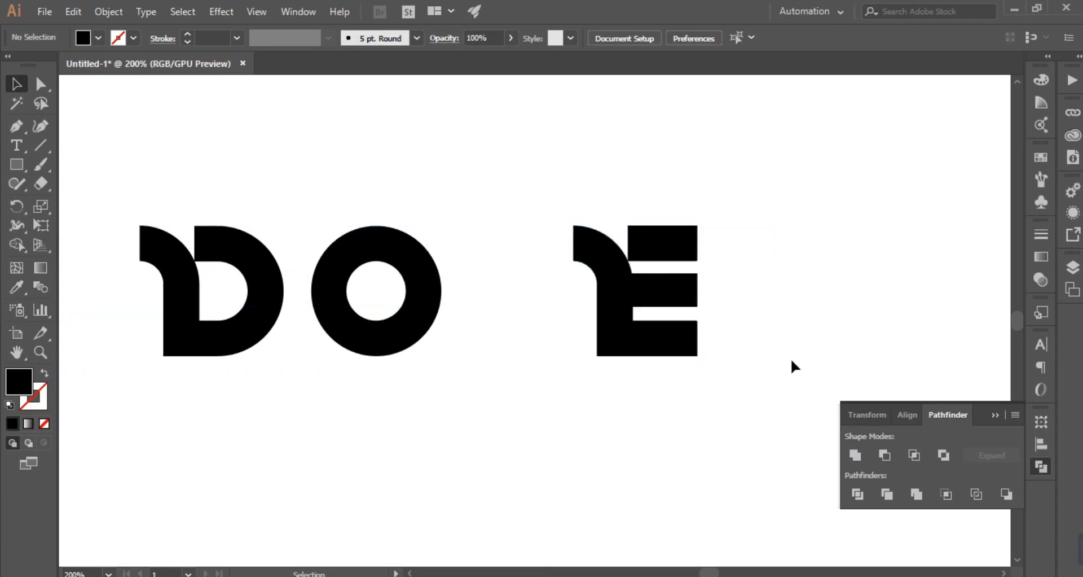
Step: Draw horizontal lines along the upper edge of the E's bottom bar and the lower edge of its top bar to beyond the D
{"action": "key", "text": "p"}
{"action": "left_click", "coordinate": [697, 320]}
{"action": "left_click", "coordinate": [83, 321]}
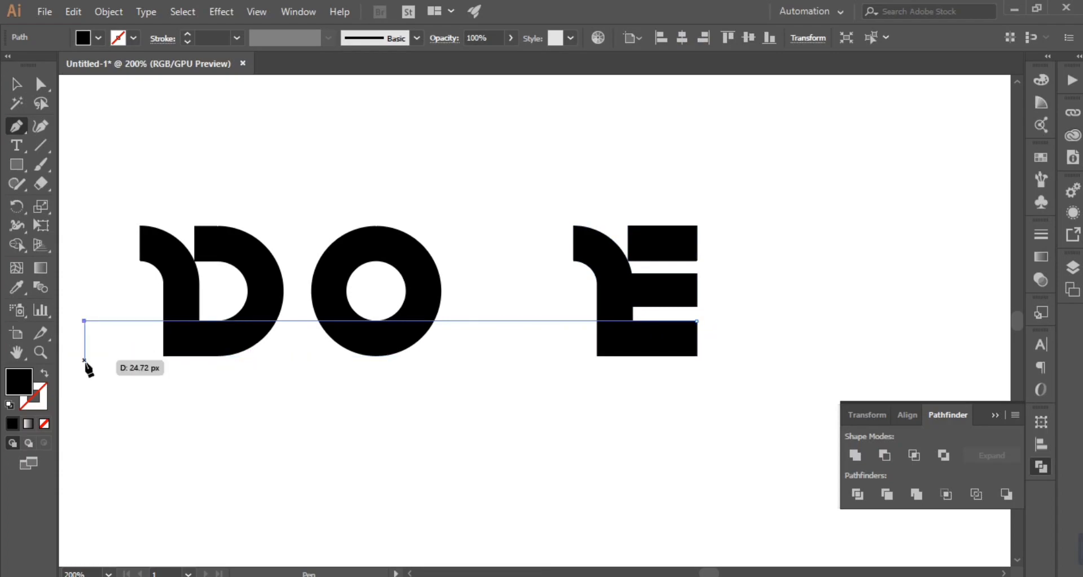
{"action": "left_click", "coordinate": [698, 260]}
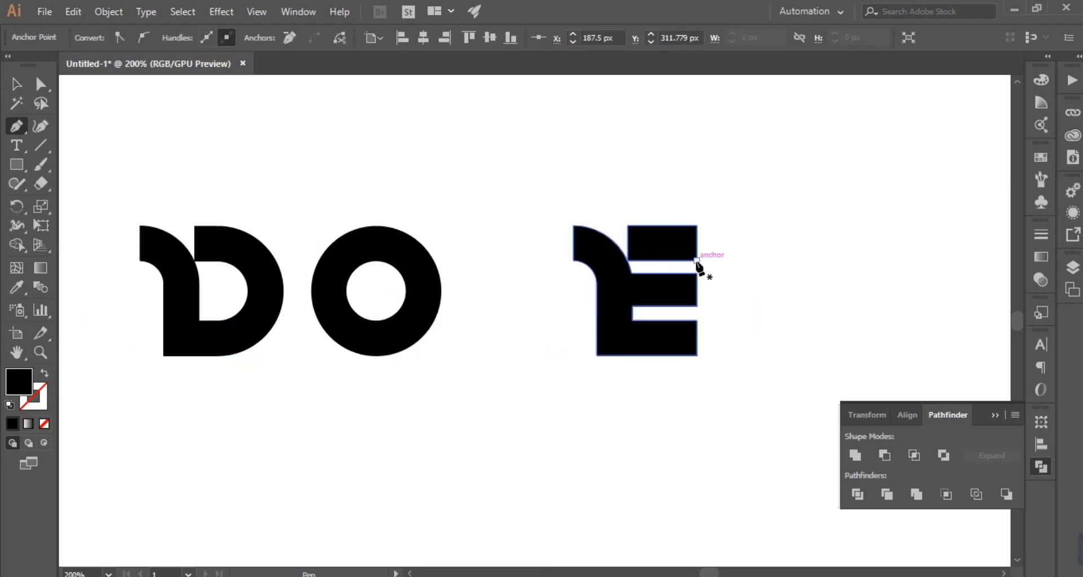
{"action": "left_click", "coordinate": [64, 283], "text": "shift"}
{"action": "key", "text": "v"}
{"action": "left_click_drag", "start_coordinate": [530, 196], "coordinate": [584, 423]}
{"action": "left_click", "coordinate": [605, 442]}
Step: Draw a vertical line between the O and the E, extending above and below the letters
{"action": "key", "text": "p"}
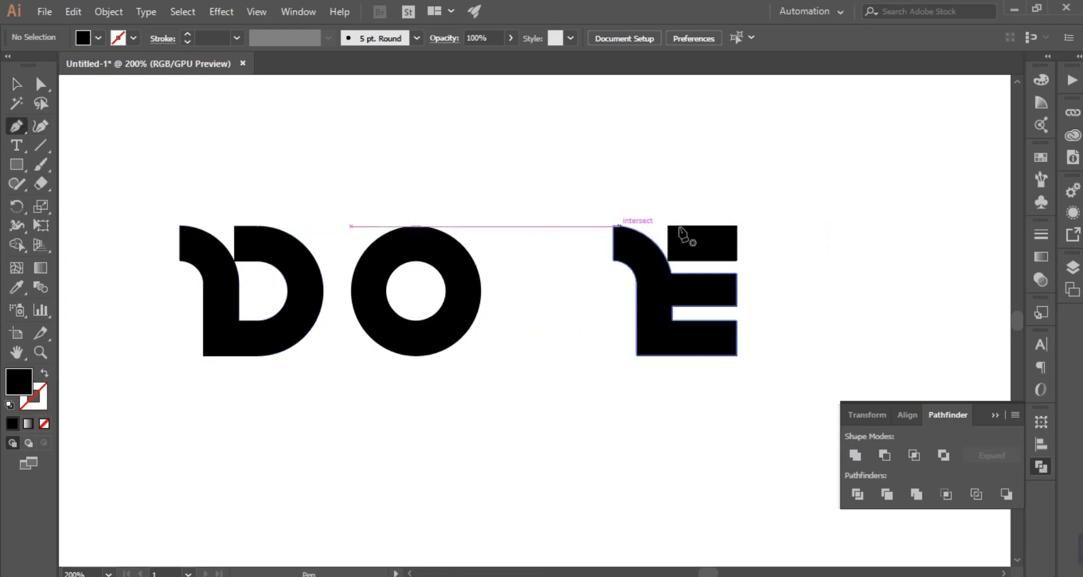
{"action": "left_click", "coordinate": [547, 187]}
{"action": "left_click", "coordinate": [547, 464], "text": "shift"}
{"action": "key", "text": "v"}
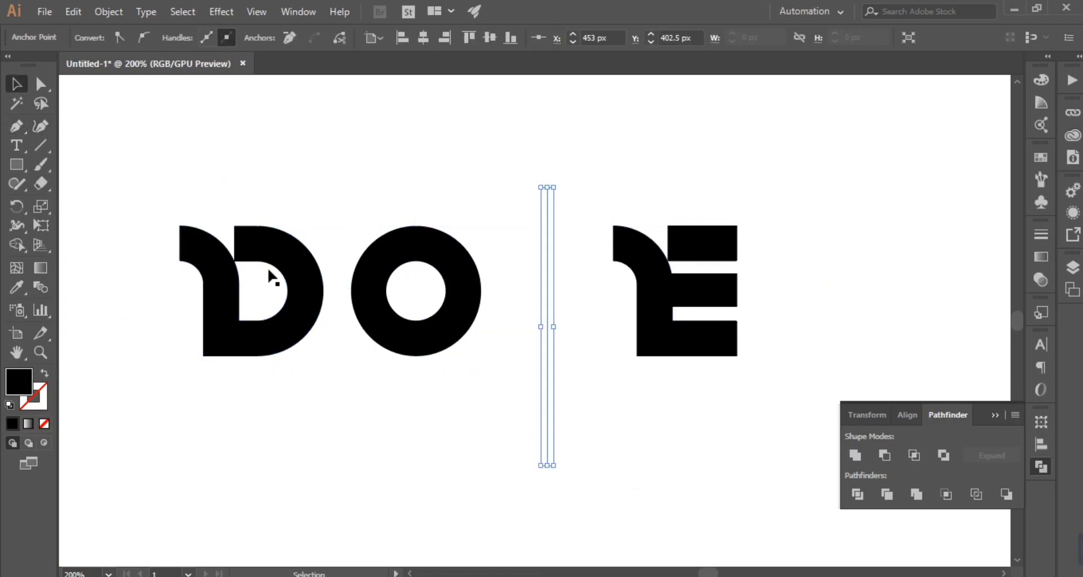
{"action": "left_click", "coordinate": [652, 444]}
{"action": "left_click", "coordinate": [547, 200]}
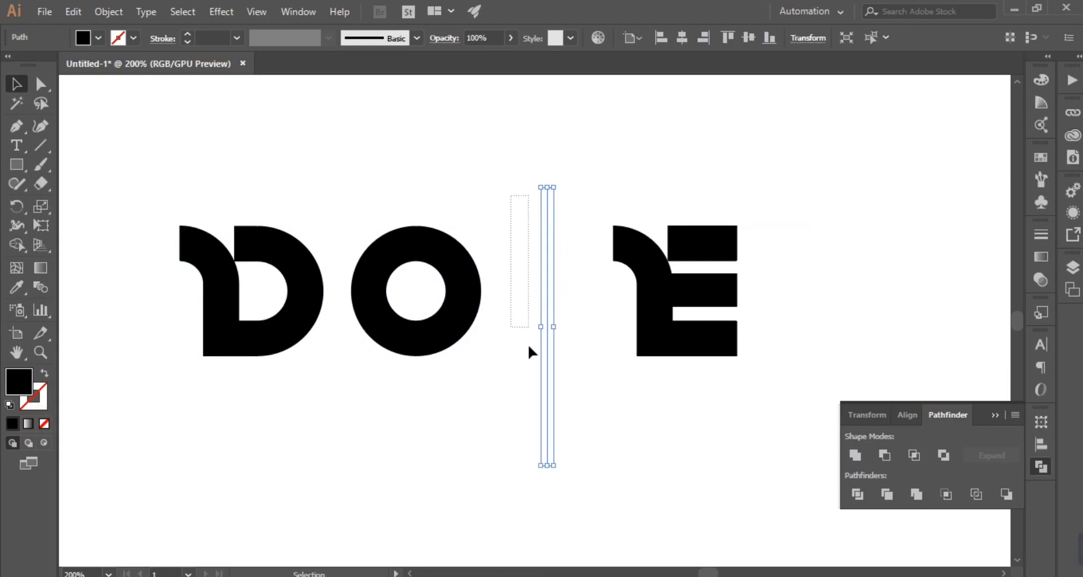
{"action": "left_click_drag", "start_coordinate": [529, 405], "coordinate": [529, 406]}
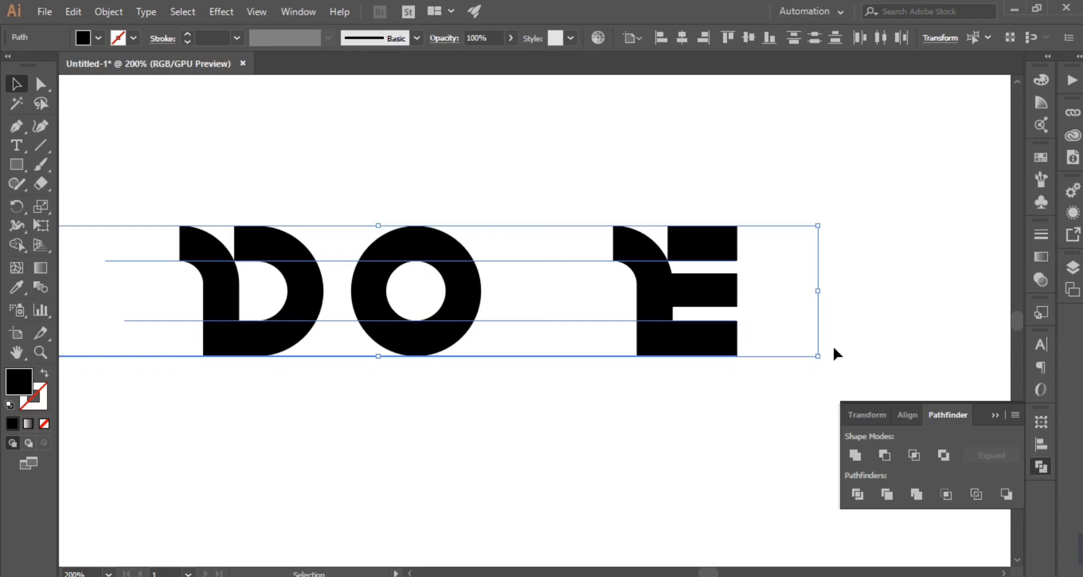
Step: Select all the construction lines and swap their fill and stroke so they have a 1 pt black stroke
{"action": "left_click", "coordinate": [637, 423]}
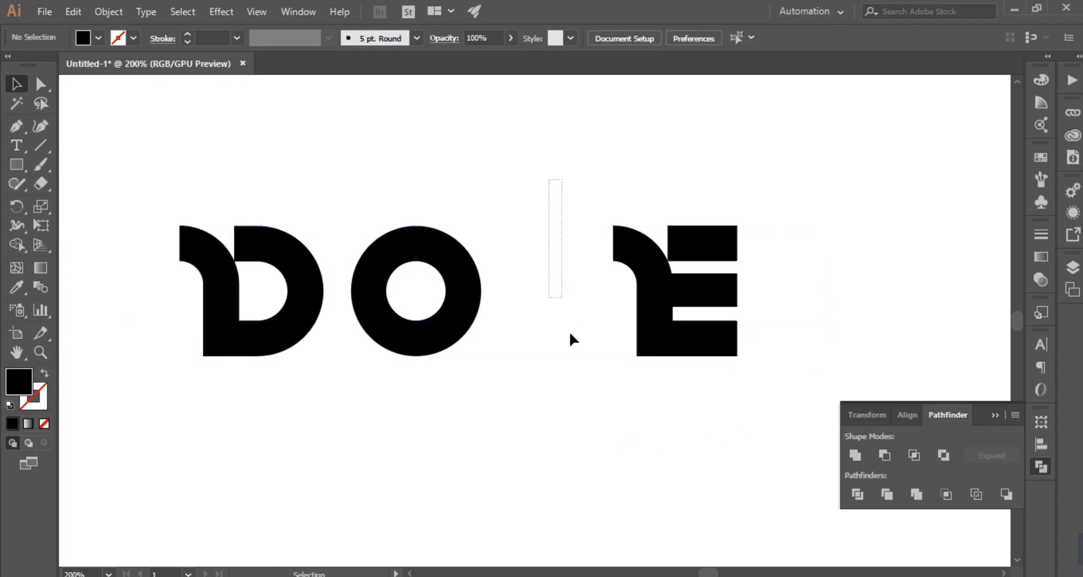
{"action": "left_click_drag", "start_coordinate": [522, 166], "coordinate": [595, 399]}
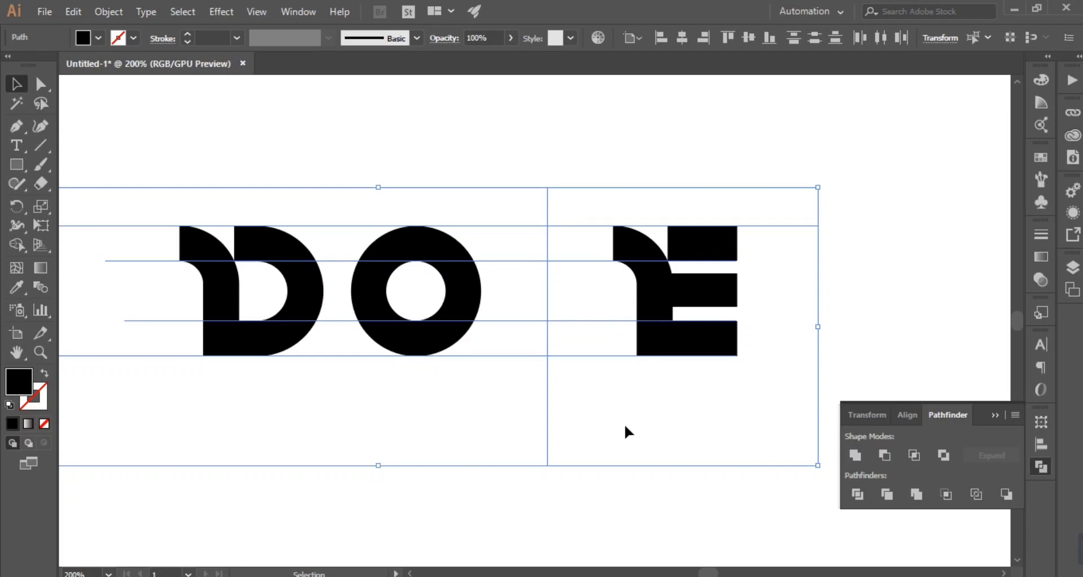
{"action": "key", "text": "Delete"}
{"action": "left_click", "coordinate": [22, 129]}
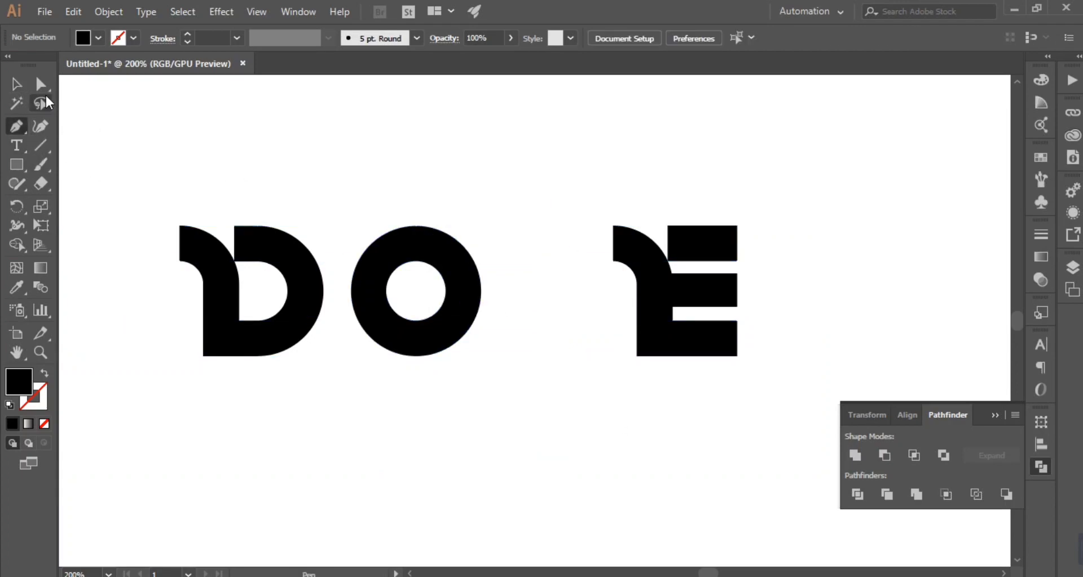
{"action": "left_click", "coordinate": [20, 90]}
{"action": "left_click_drag", "start_coordinate": [572, 396], "coordinate": [573, 398]}
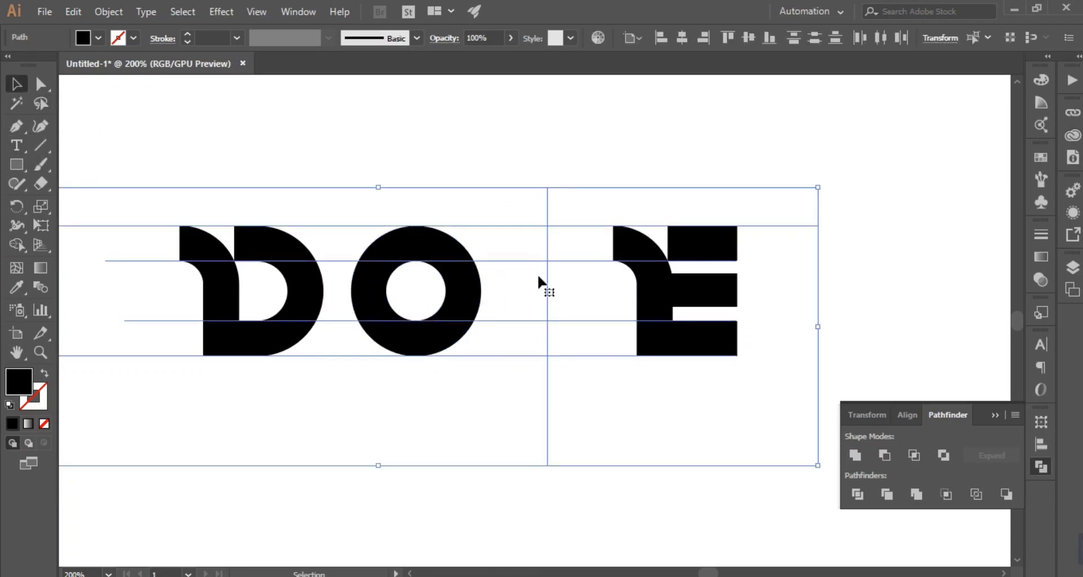
{"action": "left_click", "coordinate": [45, 374]}
{"action": "key", "text": "ctrl+plus"}
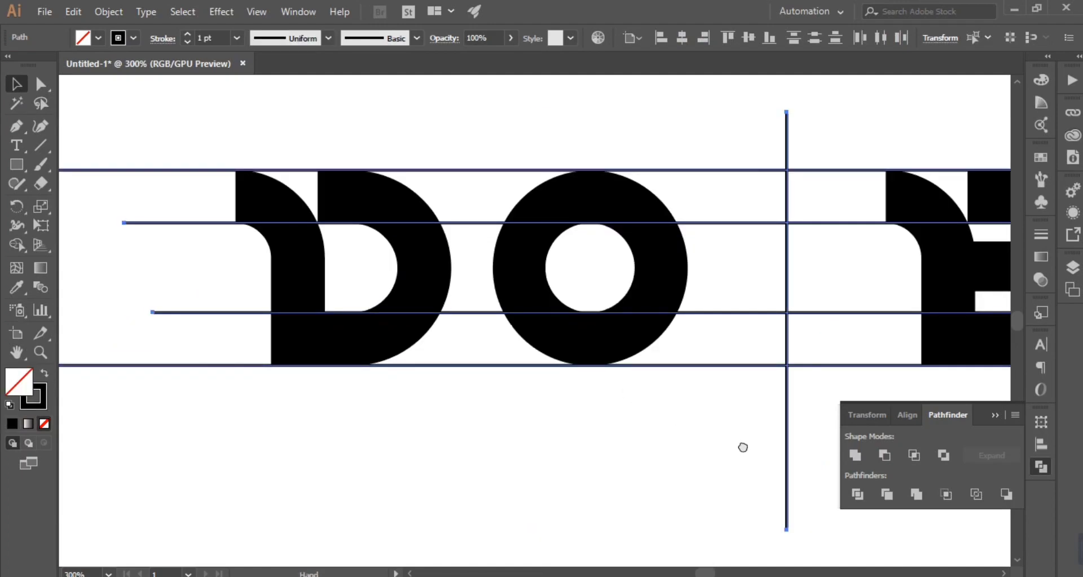
{"action": "left_click_drag", "start_coordinate": [745, 445], "coordinate": [424, 456]}
{"action": "left_click", "coordinate": [696, 469]}
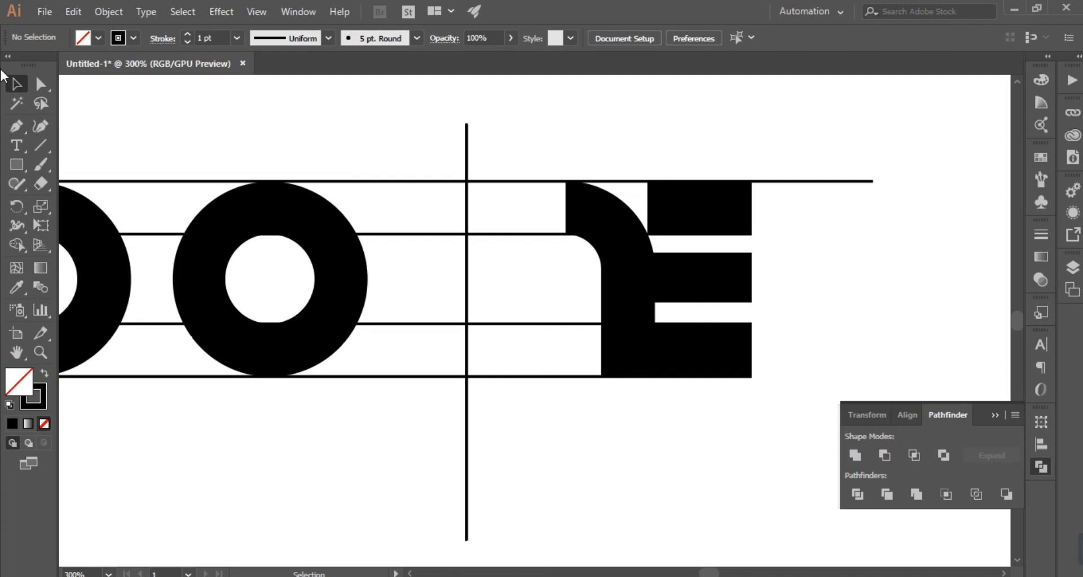
Step: Move the upper endpoint of the vertical line down onto the top horizontal line
{"action": "left_click", "coordinate": [40, 84]}
{"action": "left_click", "coordinate": [467, 124]}
{"action": "left_click_drag", "start_coordinate": [467, 124], "coordinate": [479, 186]}
{"action": "left_click", "coordinate": [387, 135]}
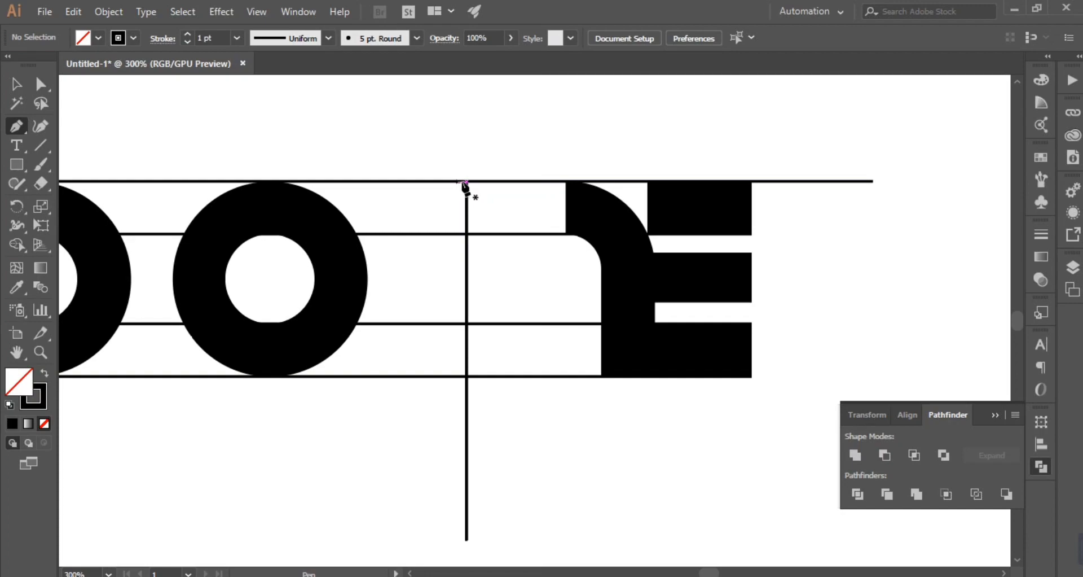
{"action": "key", "text": "v"}
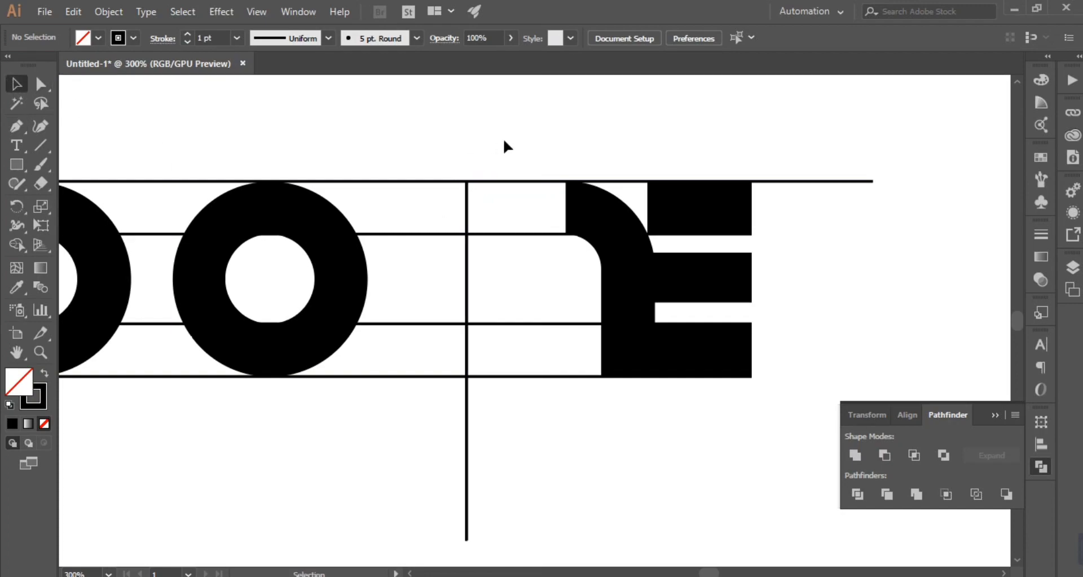
Step: Try to draw a diagonal from the lower inner line beside the O to the top of the vertical line
{"action": "left_click", "coordinate": [17, 126]}
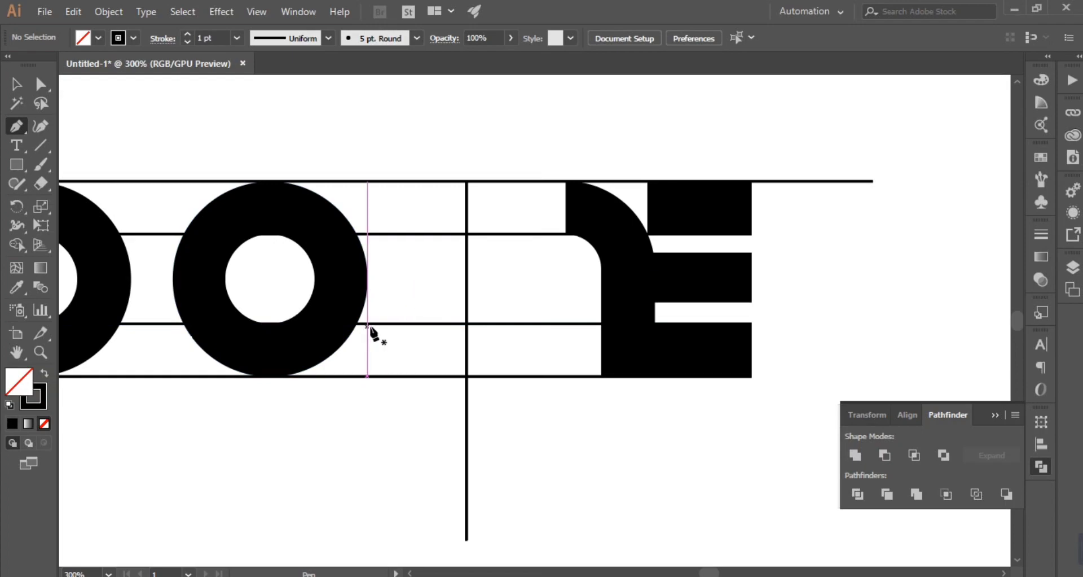
{"action": "left_click", "coordinate": [370, 324]}
{"action": "left_click", "coordinate": [371, 323]}
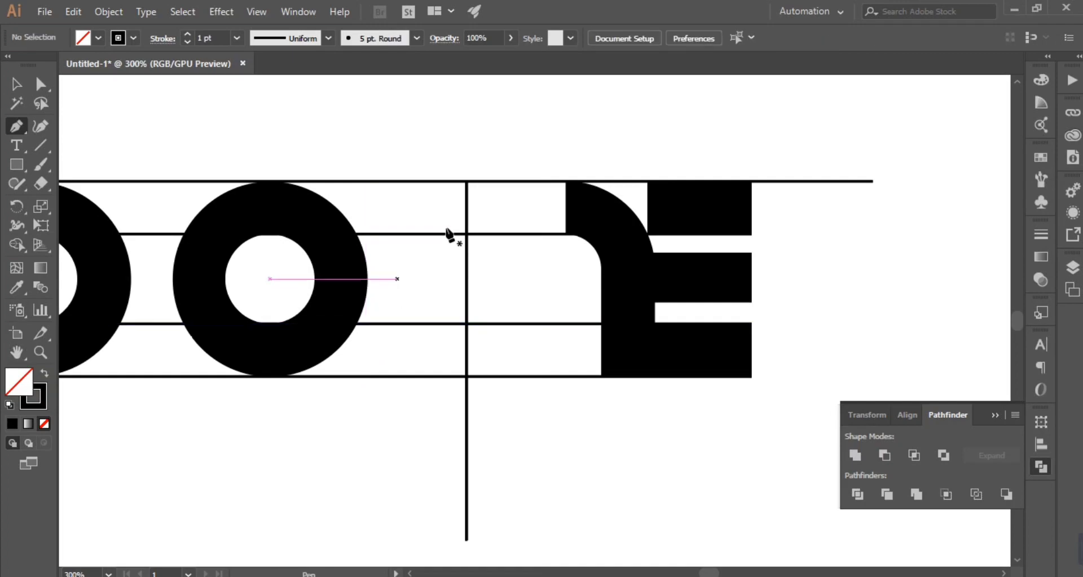
{"action": "left_click", "coordinate": [372, 323]}
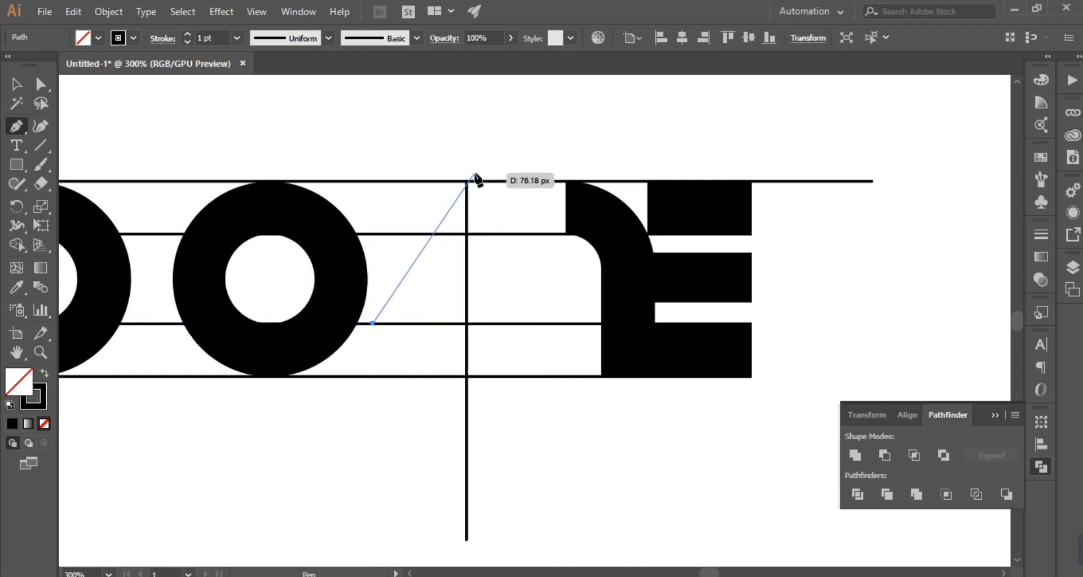
{"action": "left_click", "coordinate": [467, 181]}
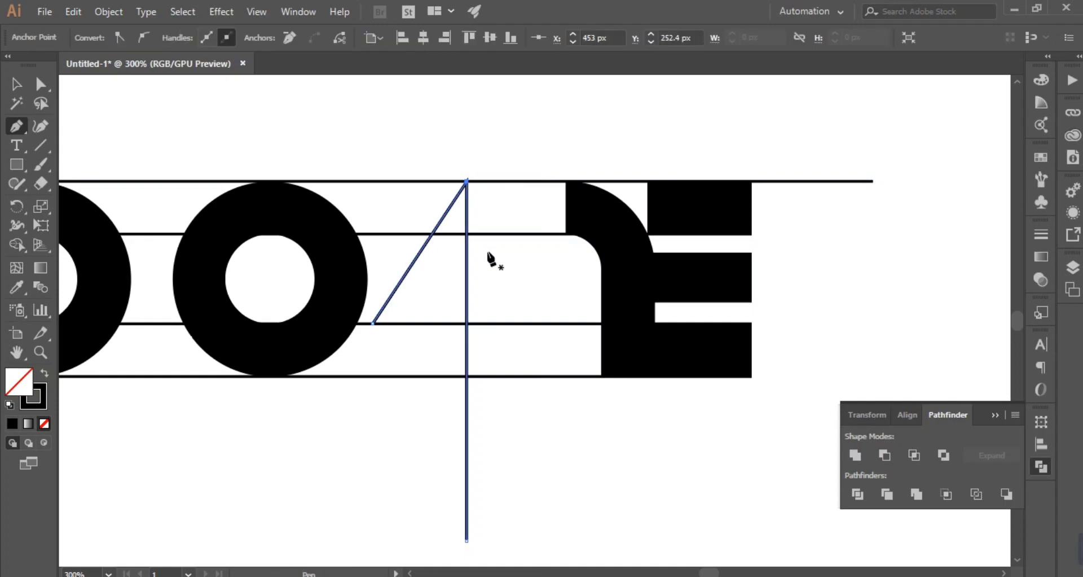
{"action": "left_click", "coordinate": [15, 79]}
{"action": "left_click_drag", "start_coordinate": [581, 468], "coordinate": [458, 499]}
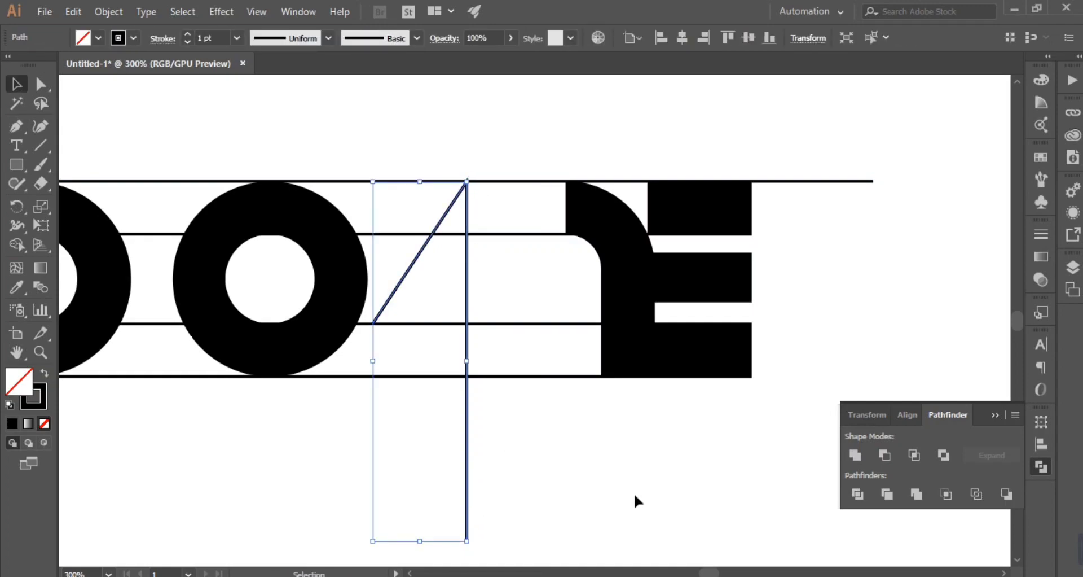
{"action": "key", "text": "ctrl+z"}
Step: Draw two red 1 pt diagonal lines, one through the vertical line's top end and one through its crossing with the baseline
{"action": "left_click", "coordinate": [662, 484]}
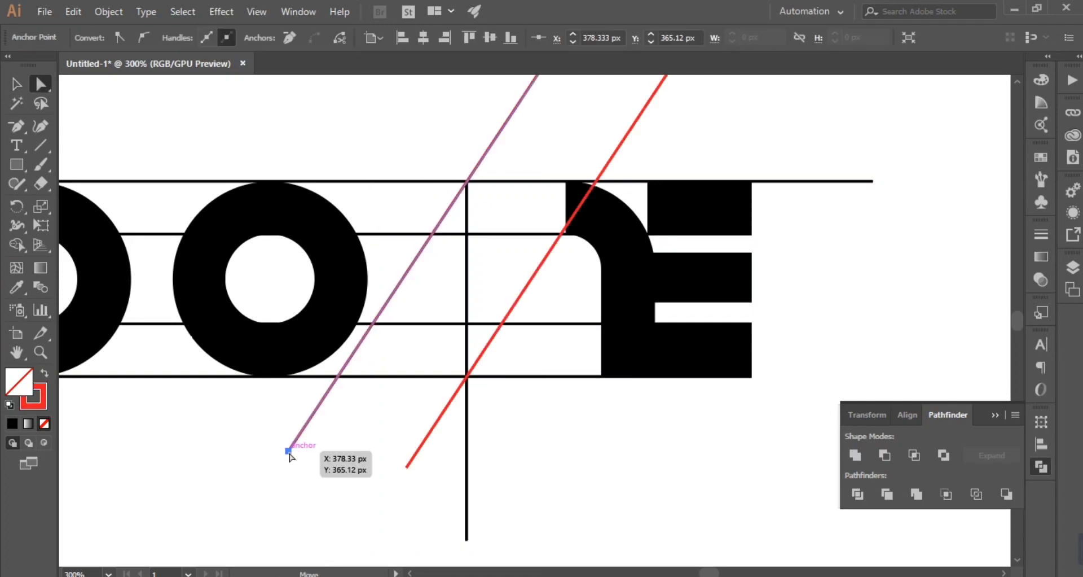
{"action": "left_click_drag", "start_coordinate": [288, 453], "coordinate": [224, 430]}
{"action": "scroll", "coordinate": [468, 257], "scroll_direction": "up", "scroll_amount": 3}
{"action": "left_click", "coordinate": [15, 85]}
{"action": "left_click_drag", "start_coordinate": [486, 228], "coordinate": [491, 258]}
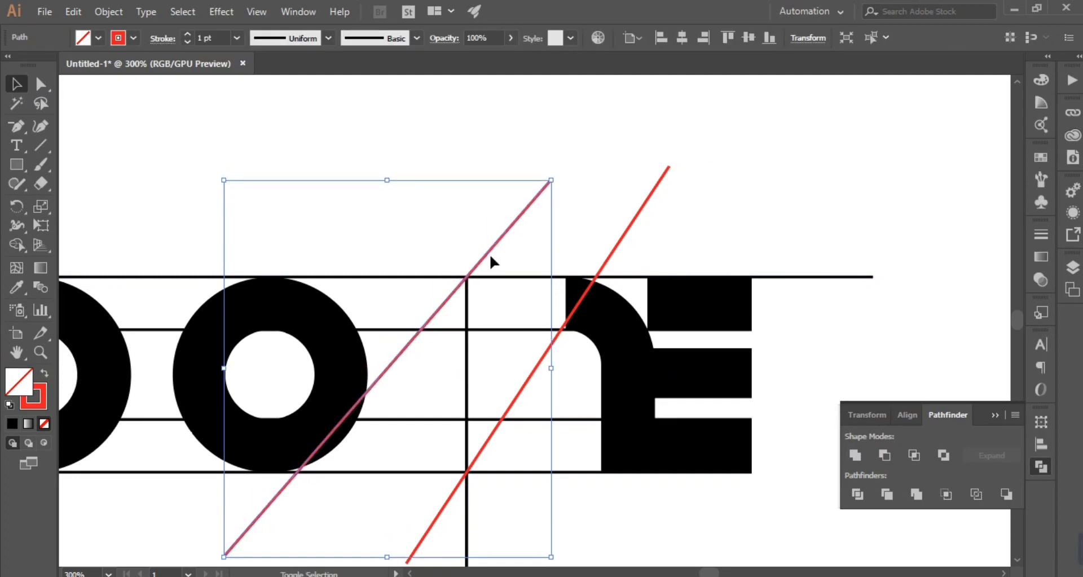
{"action": "scroll", "coordinate": [507, 282], "scroll_direction": "down", "scroll_amount": 3}
Step: Delete the steeper red diagonal and place a parallel copy of the other through the crossing of the vertical line and baseline
{"action": "left_click", "coordinate": [401, 465]}
{"action": "left_click", "coordinate": [415, 473]}
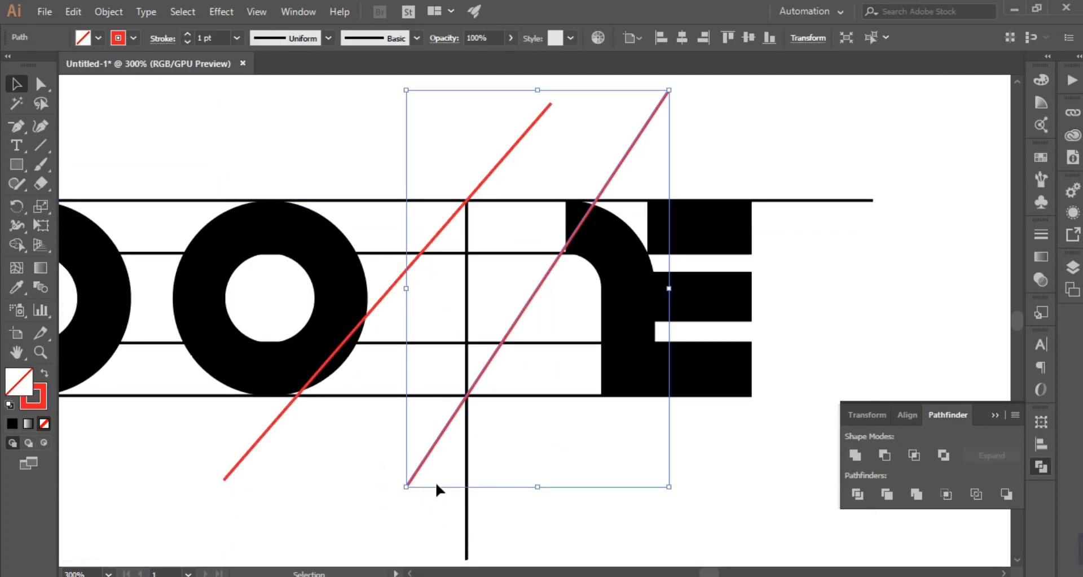
{"action": "key", "text": "Delete"}
{"action": "left_click_drag", "start_coordinate": [234, 429], "coordinate": [289, 469]}
{"action": "key", "text": "ctrl+c"}
{"action": "left_click_drag", "start_coordinate": [272, 430], "coordinate": [438, 485]}
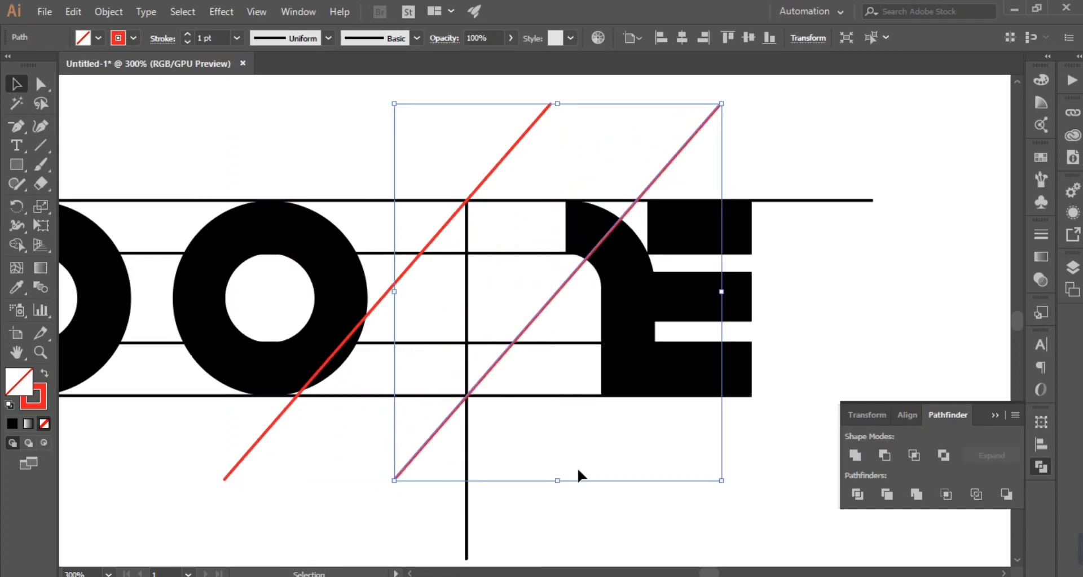
Step: Move the two inner horizontal lines to the top and bottom edges of the E's middle bar
{"action": "left_click_drag", "start_coordinate": [580, 342], "coordinate": [572, 321]}
{"action": "left_click", "coordinate": [849, 304]}
{"action": "left_click", "coordinate": [528, 254]}
{"action": "left_click_drag", "start_coordinate": [526, 255], "coordinate": [527, 272]}
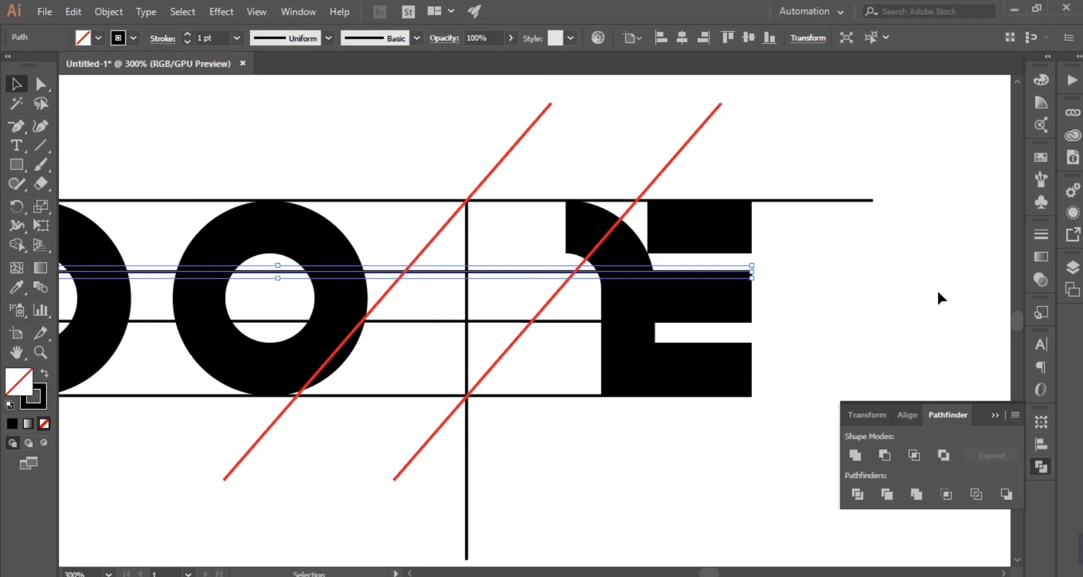
{"action": "left_click", "coordinate": [917, 297]}
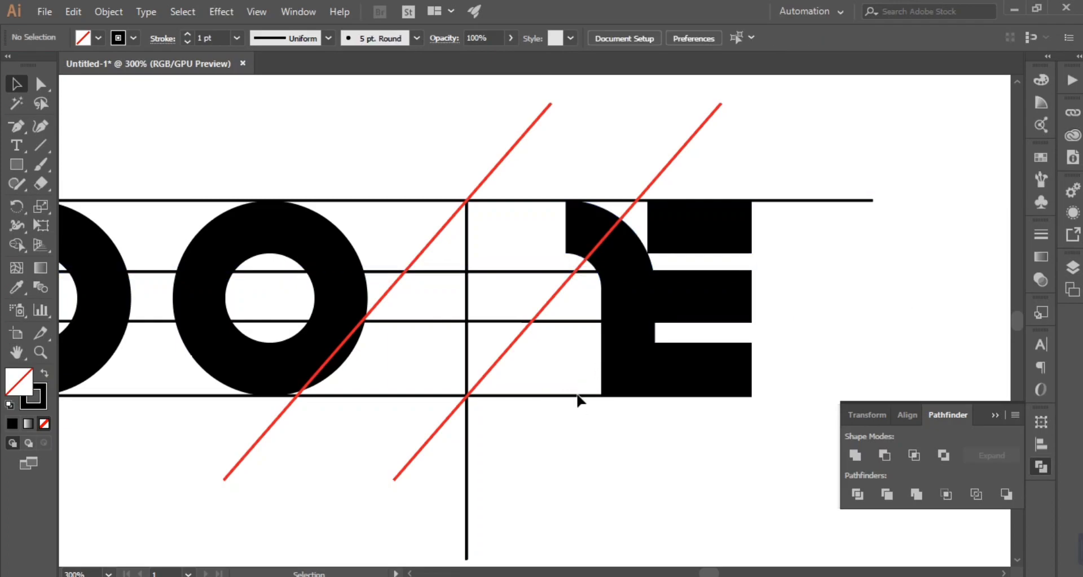
Step: Examine in outline view how the red diagonal meets the crossing of the vertical line and the baseline
{"action": "scroll", "coordinate": [558, 395], "scroll_direction": "up", "scroll_amount": 4}
{"action": "scroll", "coordinate": [446, 463], "scroll_direction": "up", "scroll_amount": 1}
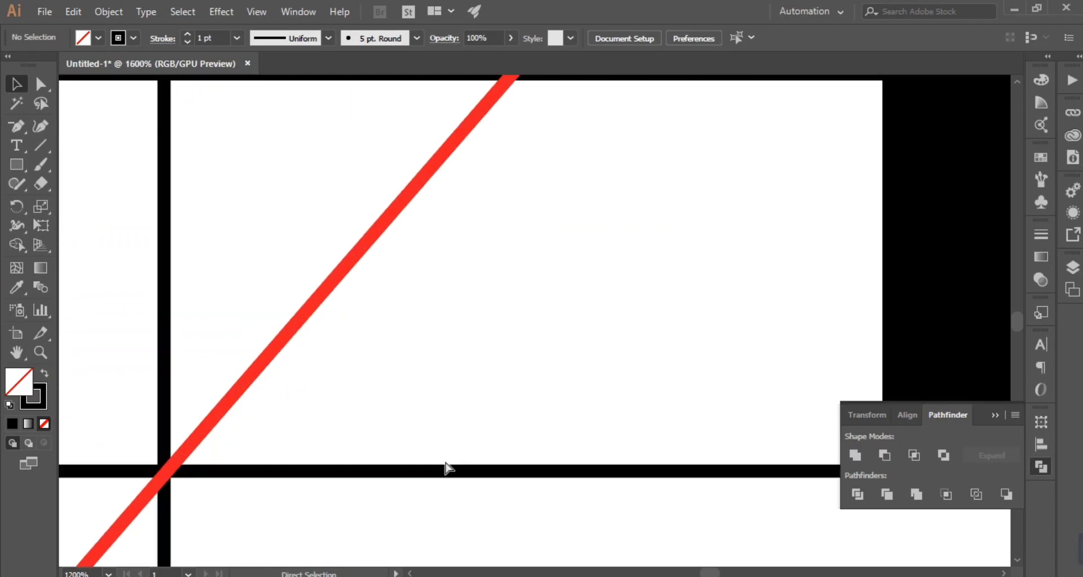
{"action": "left_click_drag", "start_coordinate": [448, 464], "coordinate": [632, 365]}
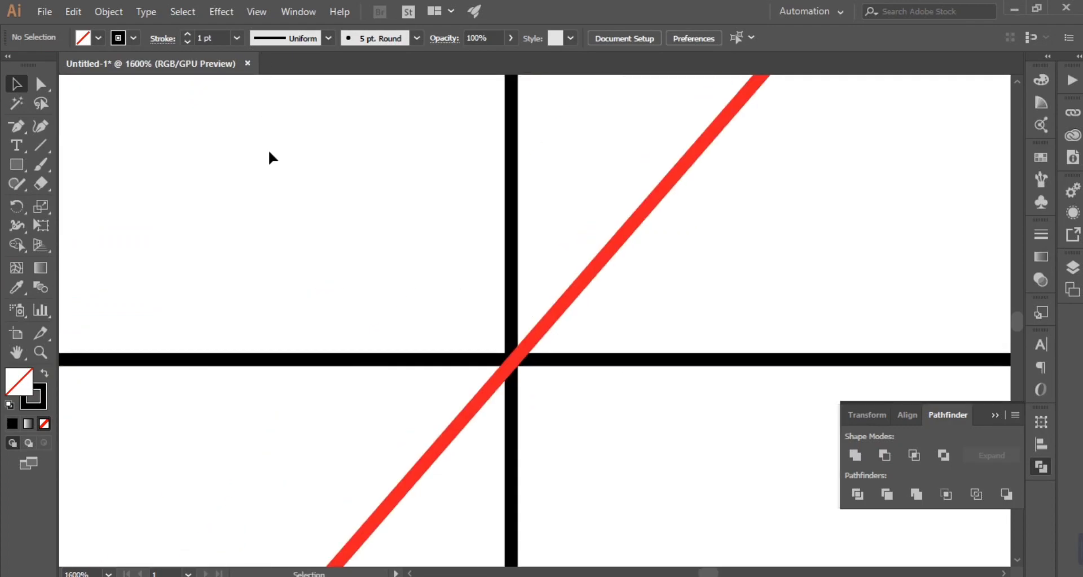
{"action": "key", "text": "ctrl+y"}
{"action": "key", "text": "z"}
{"action": "left_click_drag", "start_coordinate": [504, 347], "coordinate": [442, 363]}
{"action": "key", "text": "v"}
{"action": "left_click", "coordinate": [477, 380]}
{"action": "left_click", "coordinate": [600, 390]}
{"action": "scroll", "coordinate": [601, 400], "scroll_direction": "down", "scroll_amount": 3}
{"action": "key", "text": "space"}
{"action": "left_click_drag", "start_coordinate": [615, 304], "coordinate": [621, 461]}
{"action": "key", "text": "ctrl+minus"}
{"action": "key", "text": "ctrl+minus"}
{"action": "key", "text": "ctrl+minus"}
{"action": "key", "text": "ctrl+minus"}
{"action": "key", "text": "ctrl+minus"}
{"action": "key", "text": "ctrl+minus"}
{"action": "key", "text": "ctrl+minus"}
{"action": "key", "text": "ctrl+minus"}
{"action": "key", "text": "ctrl+minus"}
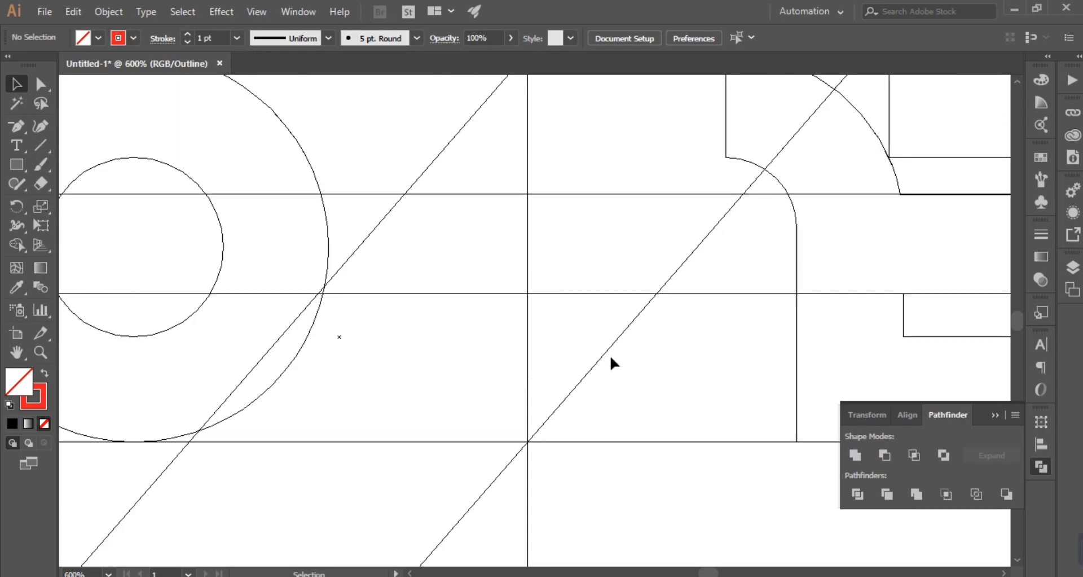
Step: Extend the vertical line's upper end until it passes the crossing of the top guide line and the diagonal beside the O
{"action": "scroll", "coordinate": [611, 355], "scroll_direction": "up", "scroll_amount": 3}
{"action": "left_click", "coordinate": [44, 351]}
{"action": "left_click_drag", "start_coordinate": [513, 211], "coordinate": [545, 233]}
{"action": "scroll", "coordinate": [520, 364], "scroll_direction": "down", "scroll_amount": 3}
{"action": "scroll", "coordinate": [523, 361], "scroll_direction": "up", "scroll_amount": 3}
{"action": "left_click", "coordinate": [41, 83]}
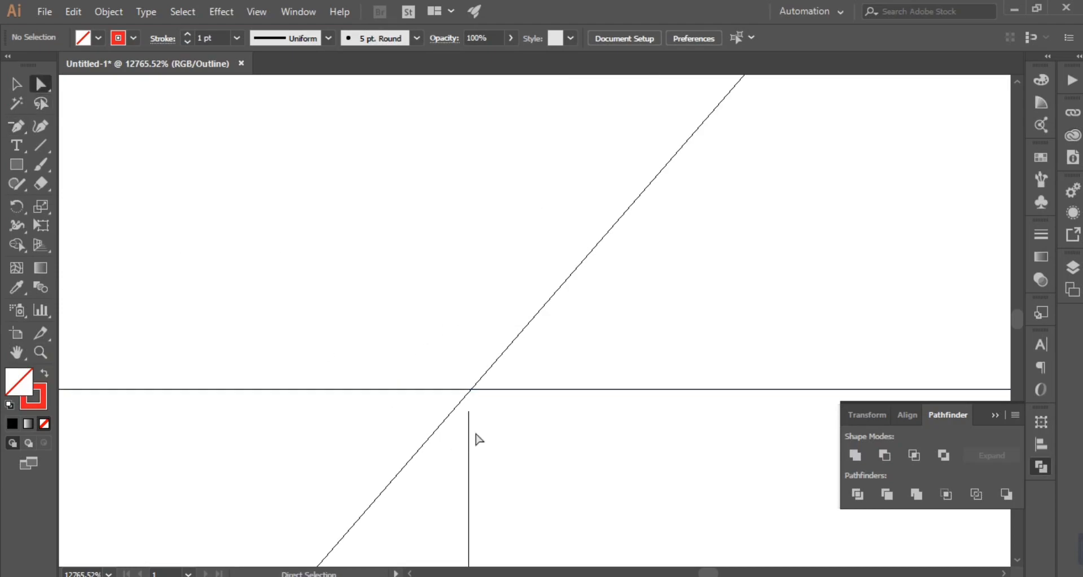
{"action": "left_click_drag", "start_coordinate": [469, 412], "coordinate": [470, 370]}
{"action": "left_click", "coordinate": [558, 372]}
{"action": "scroll", "coordinate": [516, 407], "scroll_direction": "down", "scroll_amount": 7}
{"action": "scroll", "coordinate": [516, 406], "scroll_direction": "up", "scroll_amount": 3}
{"action": "scroll", "coordinate": [519, 413], "scroll_direction": "up", "scroll_amount": 4}
{"action": "scroll", "coordinate": [522, 412], "scroll_direction": "down", "scroll_amount": 8}
{"action": "scroll", "coordinate": [524, 407], "scroll_direction": "down", "scroll_amount": 10}
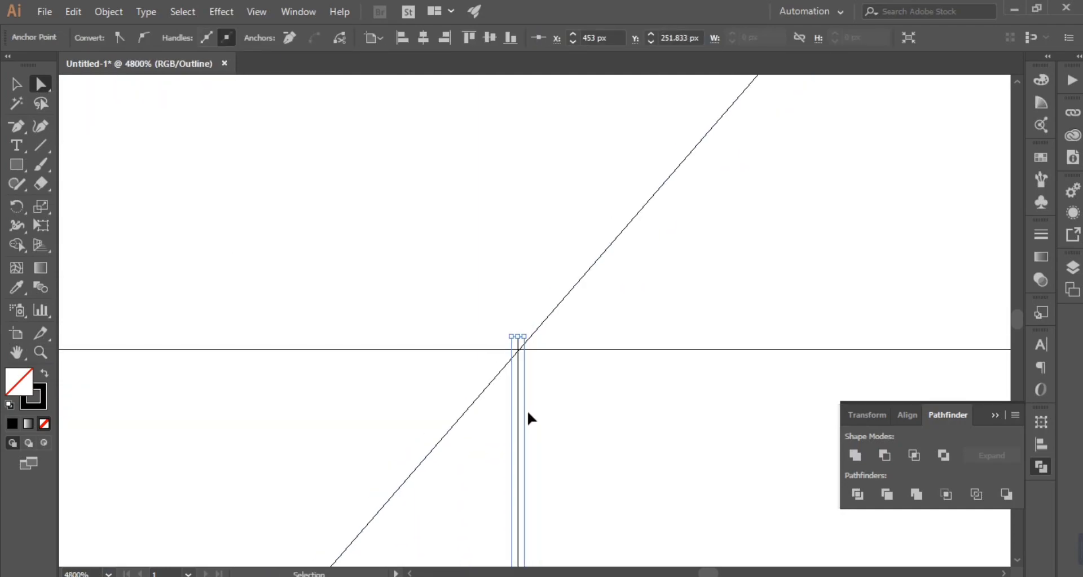
{"action": "scroll", "coordinate": [557, 442], "scroll_direction": "down", "scroll_amount": 2}
{"action": "left_click", "coordinate": [559, 448]}
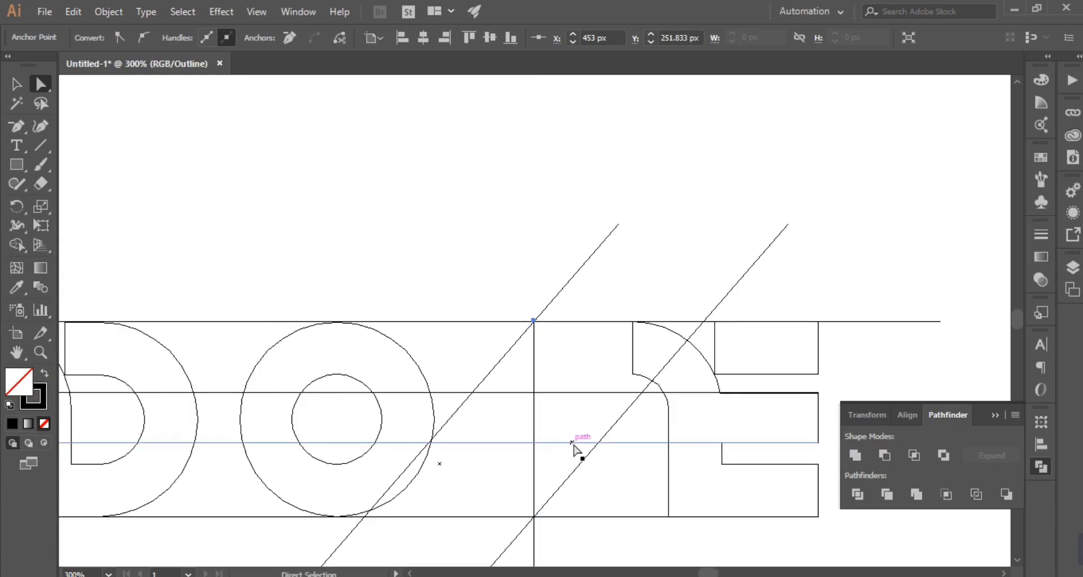
Step: Check the junction of the vertical line, top guide and diagonal in outline view, and return to preview
{"action": "scroll", "coordinate": [581, 451], "scroll_direction": "down", "scroll_amount": 3}
{"action": "key", "text": "plus"}
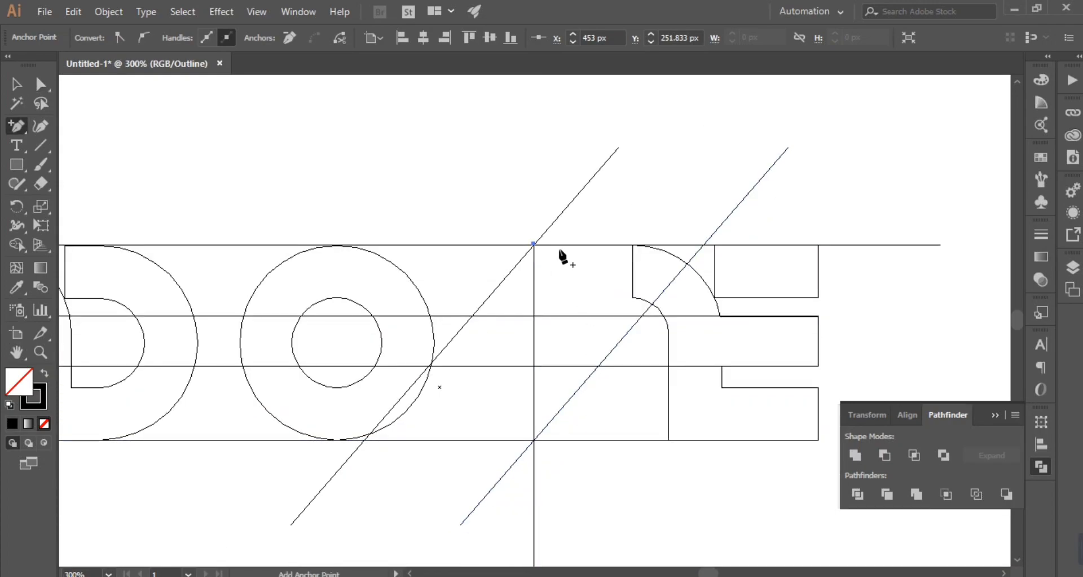
{"action": "left_click", "coordinate": [42, 353]}
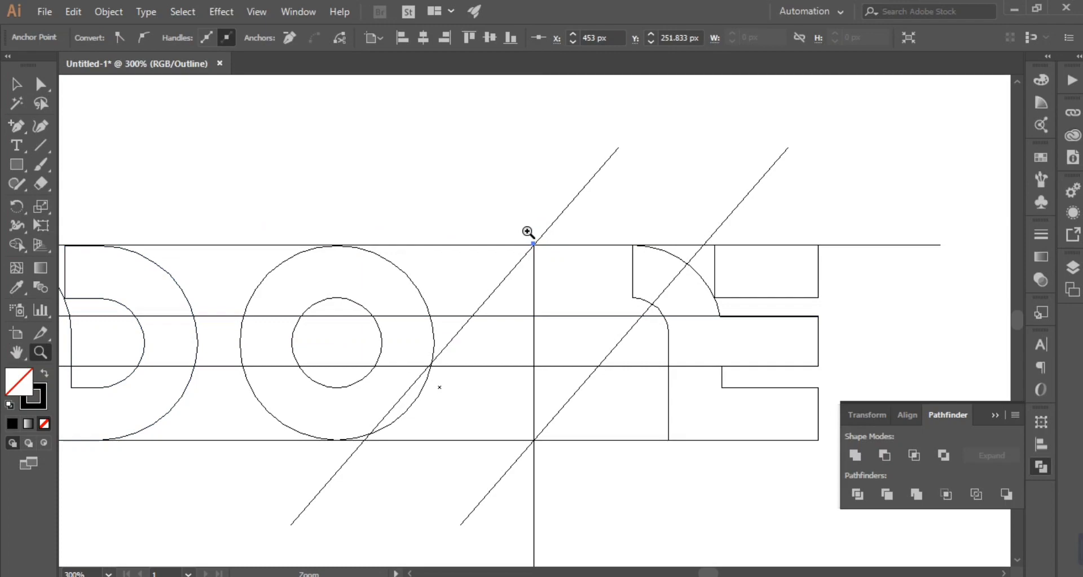
{"action": "left_click_drag", "start_coordinate": [527, 230], "coordinate": [546, 253]}
{"action": "scroll", "coordinate": [551, 360], "scroll_direction": "down", "scroll_amount": 6}
{"action": "scroll", "coordinate": [560, 348], "scroll_direction": "down", "scroll_amount": 3}
{"action": "left_click", "coordinate": [20, 85]}
{"action": "key", "text": "ctrl+minus"}
{"action": "key", "text": "ctrl+minus"}
{"action": "key", "text": "ctrl+minus"}
{"action": "key", "text": "ctrl+minus"}
{"action": "key", "text": "ctrl+minus"}
{"action": "key", "text": "ctrl+minus"}
{"action": "key", "text": "ctrl+minus"}
{"action": "key", "text": "ctrl+minus"}
{"action": "key", "text": "ctrl+minus"}
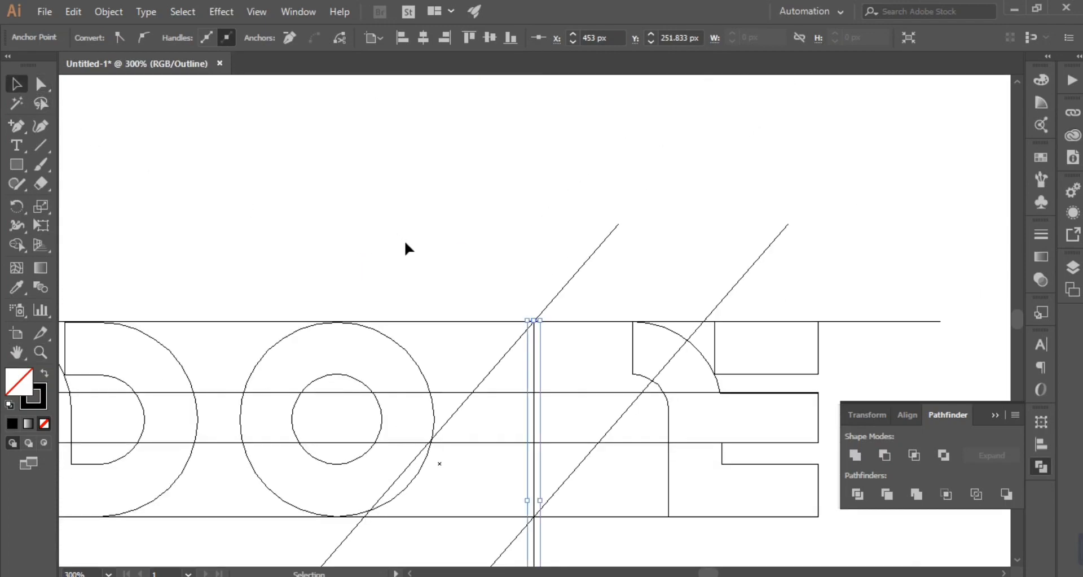
{"action": "key", "text": "ctrl+y"}
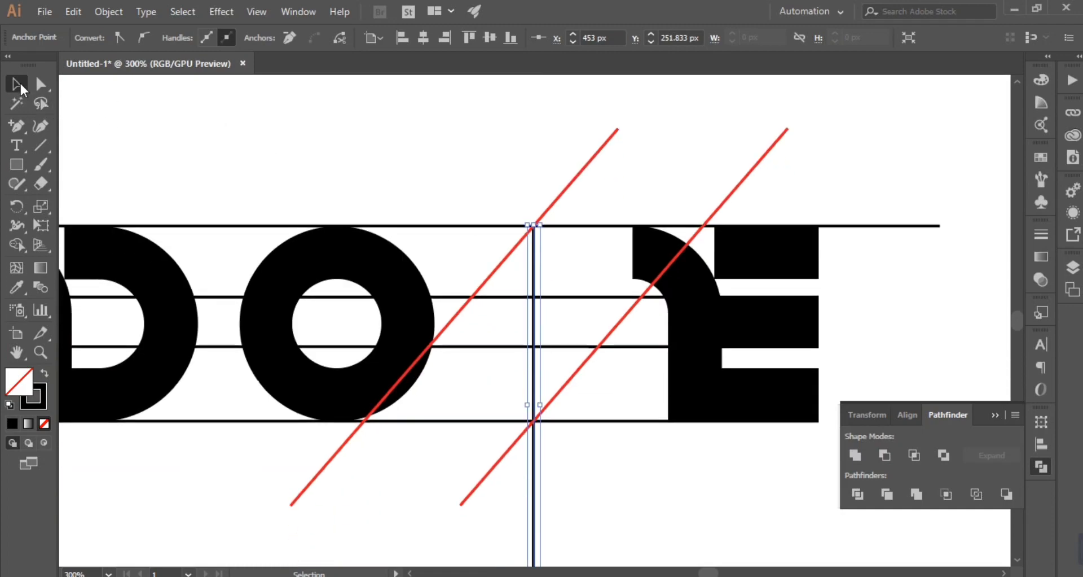
Step: Select all the construction lines and remove their fill and stroke
{"action": "left_click", "coordinate": [628, 470]}
{"action": "mouse_move", "coordinate": [501, 185]}
{"action": "left_mouse_down"}
{"action": "mouse_move", "coordinate": [561, 412]}
{"action": "mouse_move", "coordinate": [552, 428]}
{"action": "left_mouse_up"}
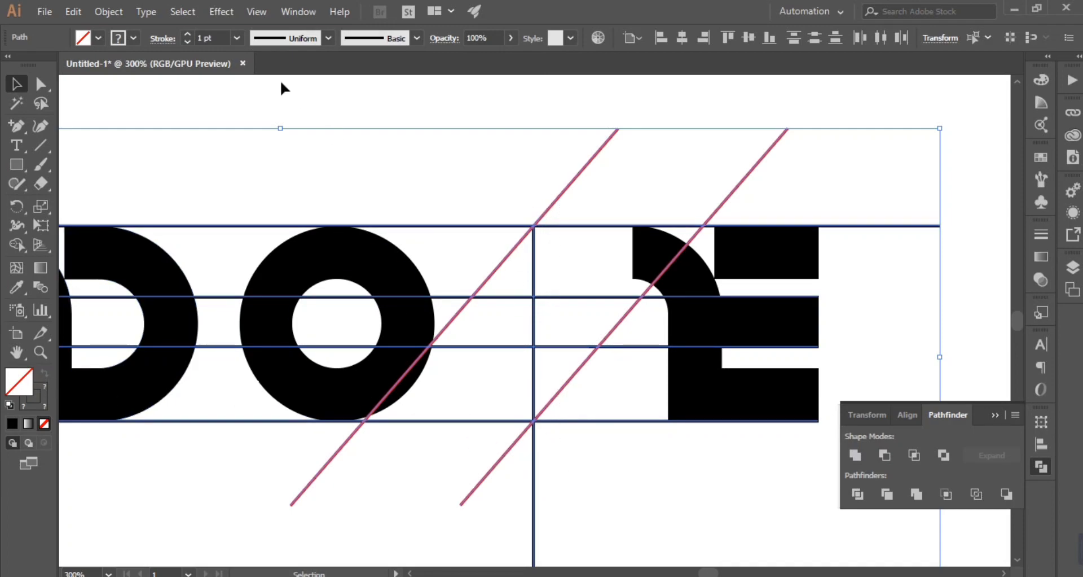
{"action": "left_click", "coordinate": [128, 38]}
{"action": "left_click", "coordinate": [100, 66]}
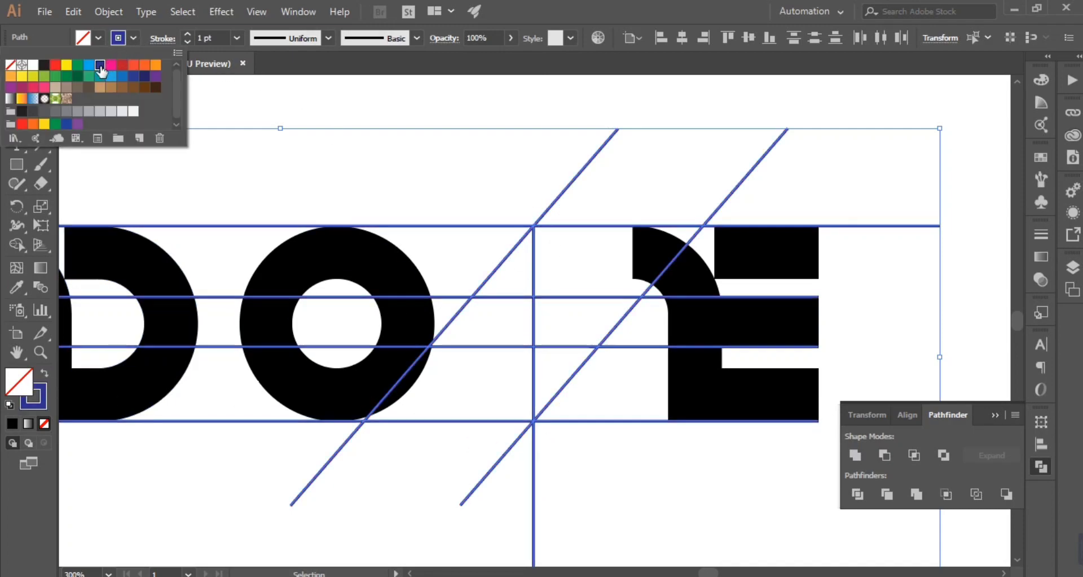
{"action": "left_click", "coordinate": [45, 373]}
{"action": "left_click", "coordinate": [44, 423]}
Step: Try to merge the regions between the construction lines into a lightning-bolt S with Shape Builder and fill it bright blue
{"action": "key", "text": "shift+m"}
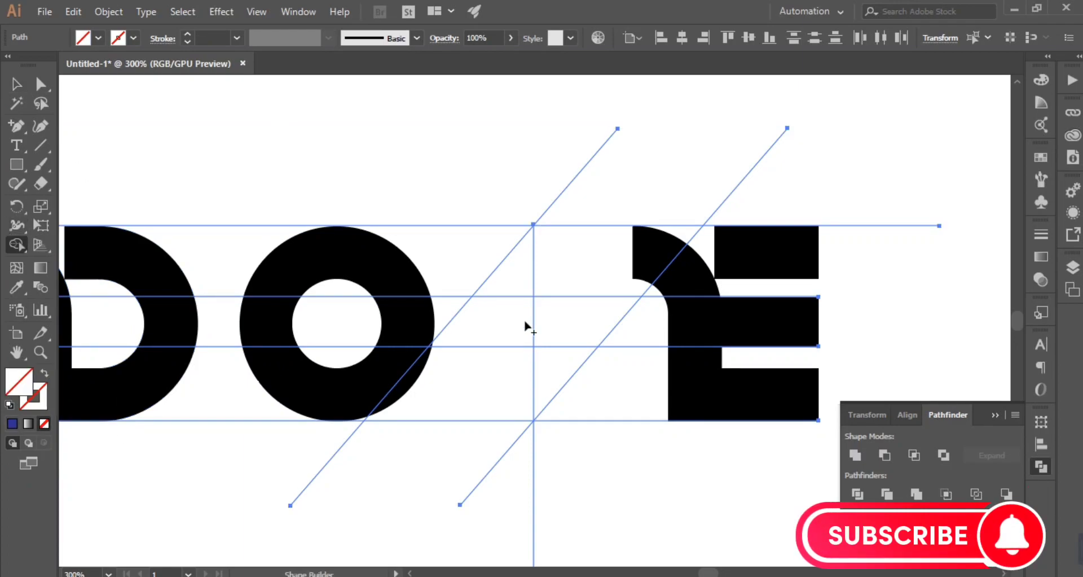
{"action": "mouse_move", "coordinate": [521, 335]}
{"action": "left_mouse_down"}
{"action": "mouse_move", "coordinate": [571, 346]}
{"action": "mouse_move", "coordinate": [547, 379]}
{"action": "left_mouse_up"}
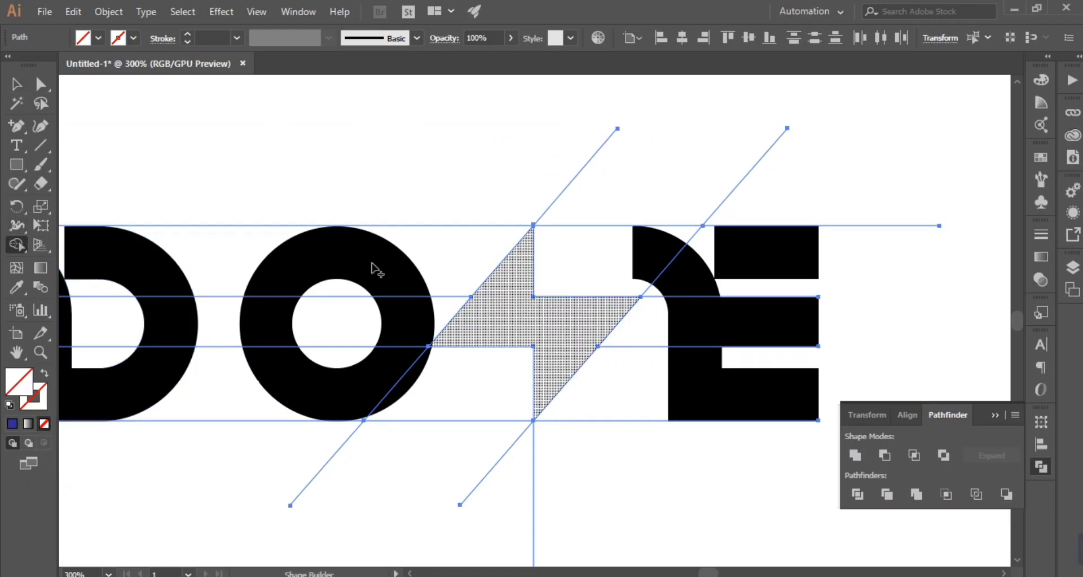
{"action": "left_click", "coordinate": [98, 37]}
{"action": "left_click", "coordinate": [99, 77]}
{"action": "left_click", "coordinate": [573, 332]}
{"action": "left_click", "coordinate": [16, 85]}
{"action": "left_click", "coordinate": [577, 320], "text": "shift"}
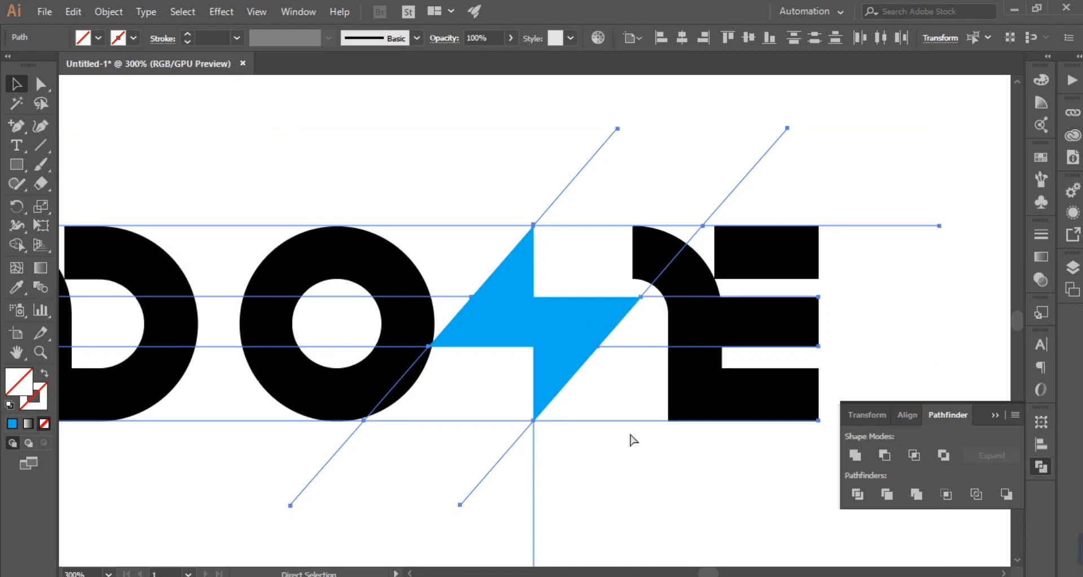
Step: Undo the blue fill and the merging of the lightning-bolt regions
{"action": "key", "text": "ctrl+z"}
{"action": "key", "text": "ctrl+z"}
{"action": "key", "text": "ctrl+z"}
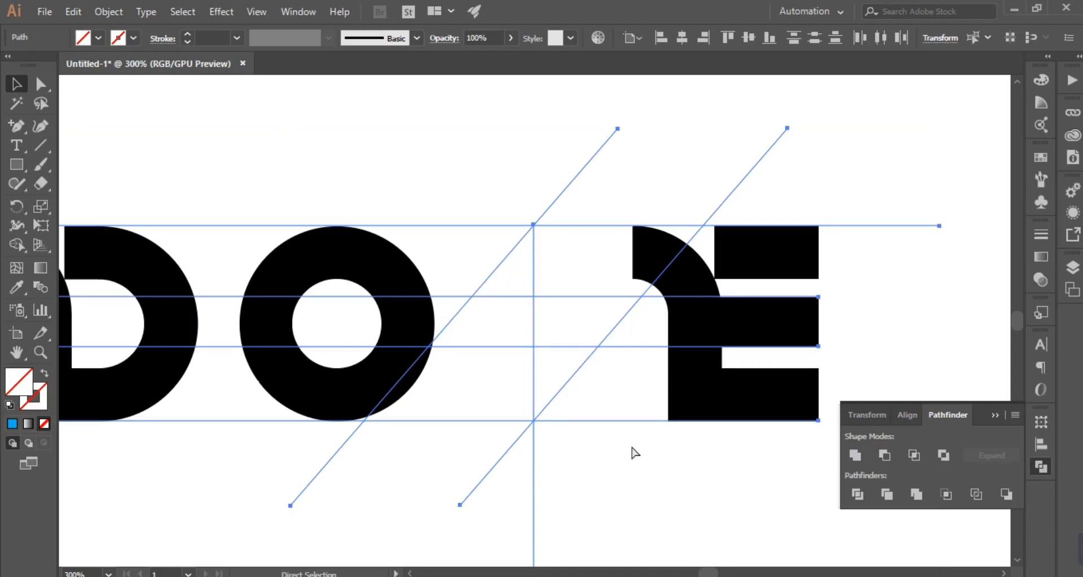
Step: Steepen the diagonal beside the O by moving its lower end to about X 374, Y 381 px and its upper end onto the vertical line's top
{"action": "left_click", "coordinate": [657, 486]}
{"action": "left_click", "coordinate": [313, 479]}
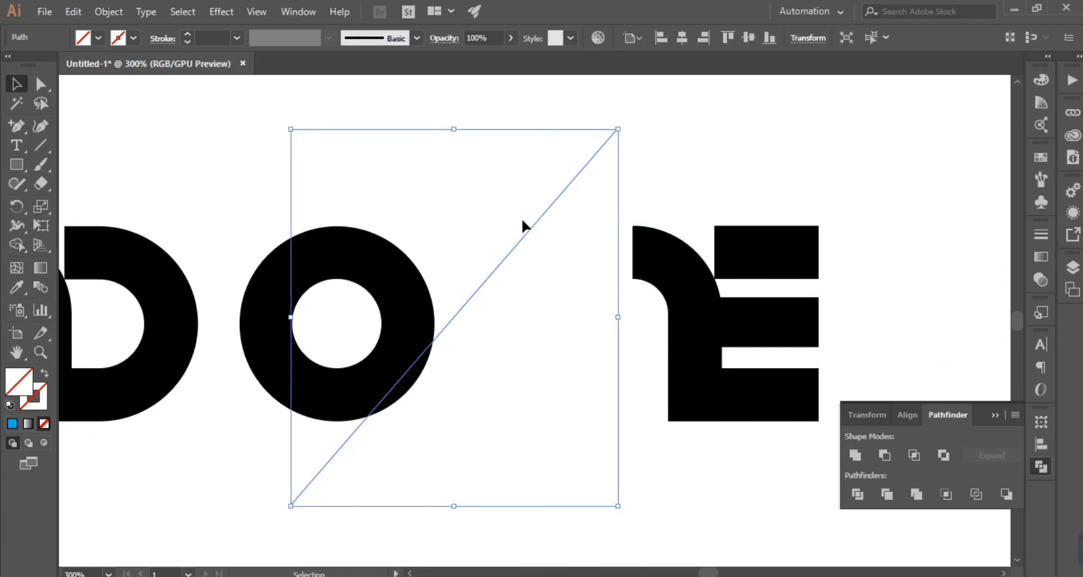
{"action": "key", "text": "ctrl+y"}
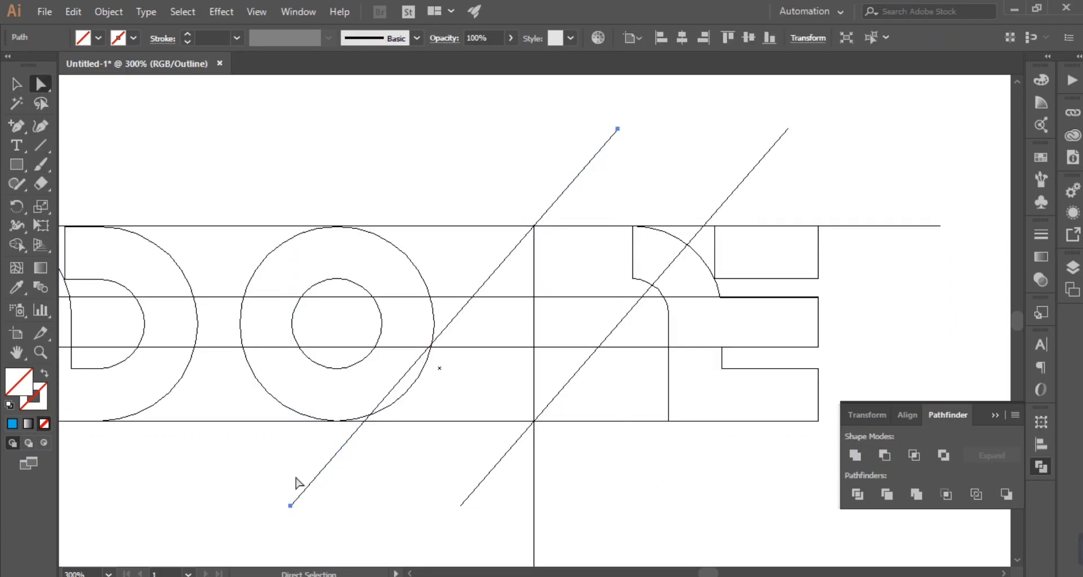
{"action": "left_click_drag", "start_coordinate": [290, 506], "coordinate": [379, 514]}
{"action": "key", "text": "ctrl+z"}
{"action": "left_click_drag", "start_coordinate": [290, 506], "coordinate": [345, 532]}
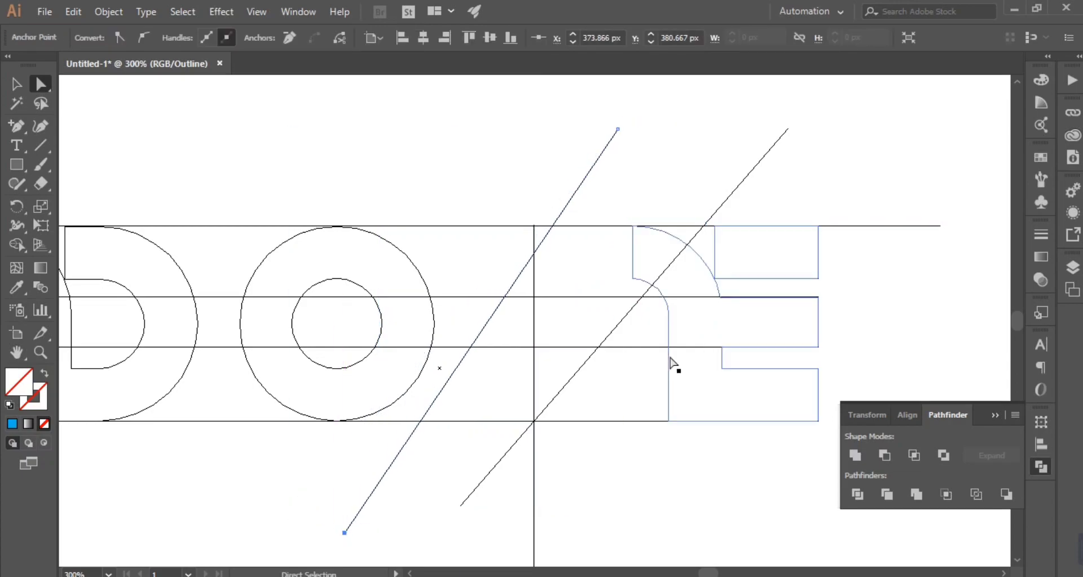
{"action": "key", "text": "ctrl+plus"}
{"action": "scroll", "coordinate": [666, 367], "scroll_direction": "up", "scroll_amount": 4}
{"action": "left_click_drag", "start_coordinate": [677, 358], "coordinate": [456, 517]}
{"action": "left_click_drag", "start_coordinate": [674, 134], "coordinate": [562, 263]}
{"action": "scroll", "coordinate": [638, 324], "scroll_direction": "down", "scroll_amount": 2}
{"action": "scroll", "coordinate": [638, 325], "scroll_direction": "down", "scroll_amount": 5}
{"action": "left_click", "coordinate": [16, 83]}
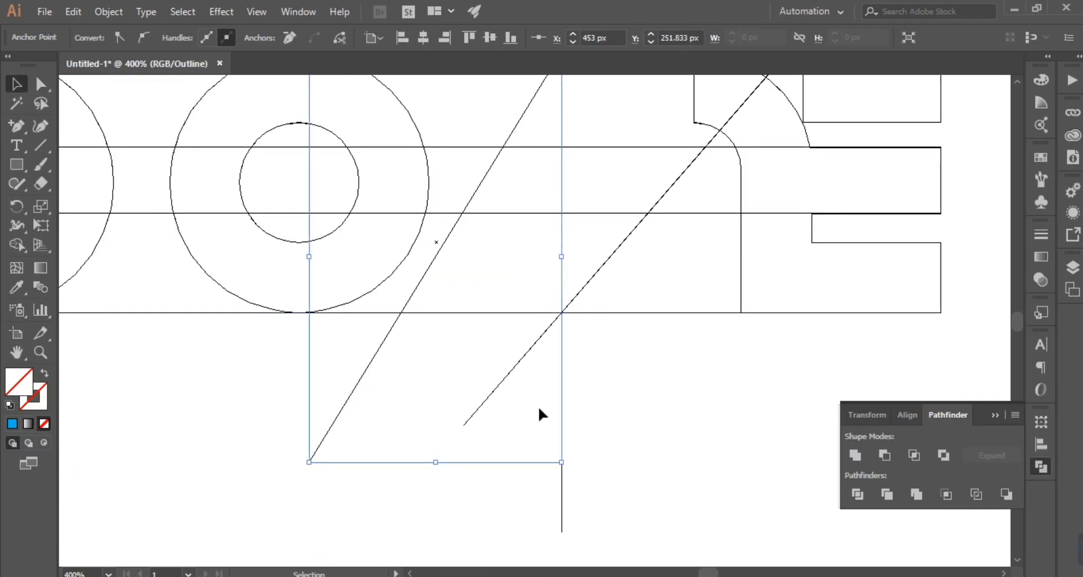
Step: Delete the old diagonal that runs through the crossing of the vertical line and the baseline
{"action": "left_click", "coordinate": [530, 405]}
{"action": "left_click", "coordinate": [504, 378]}
{"action": "key", "text": "Delete"}
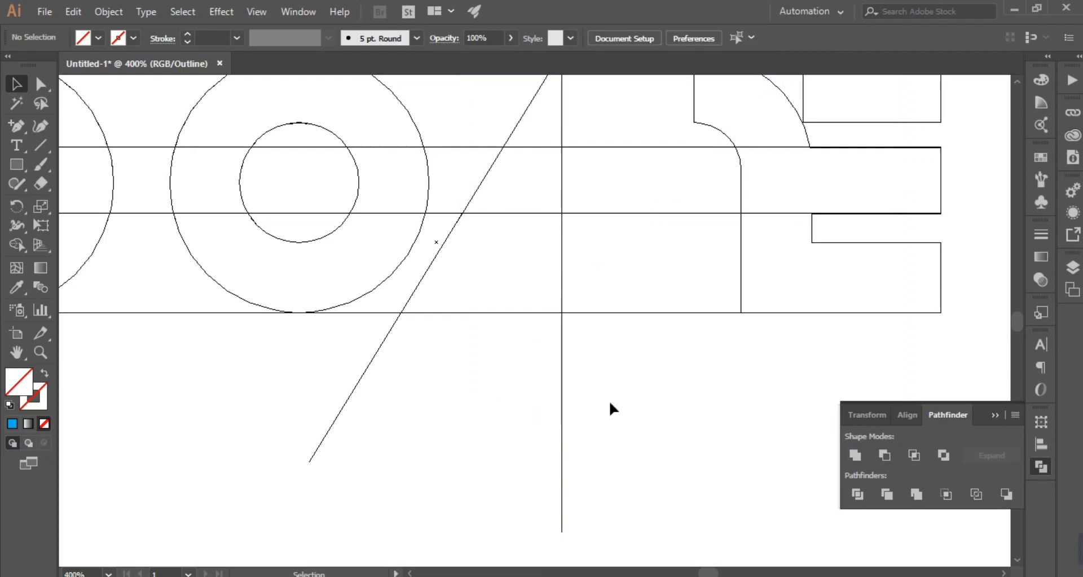
Step: Shorten the vertical line so that its lower end sits on the baseline
{"action": "left_click", "coordinate": [561, 415]}
{"action": "scroll", "coordinate": [602, 431], "scroll_direction": "up", "scroll_amount": 5}
{"action": "scroll", "coordinate": [609, 411], "scroll_direction": "down", "scroll_amount": 5}
{"action": "left_click", "coordinate": [41, 84]}
{"action": "scroll", "coordinate": [616, 420], "scroll_direction": "down", "scroll_amount": 2}
{"action": "left_click_drag", "start_coordinate": [613, 419], "coordinate": [559, 257]}
{"action": "left_click", "coordinate": [681, 359]}
{"action": "scroll", "coordinate": [681, 359], "scroll_direction": "up", "scroll_amount": 4}
{"action": "left_click", "coordinate": [562, 263]}
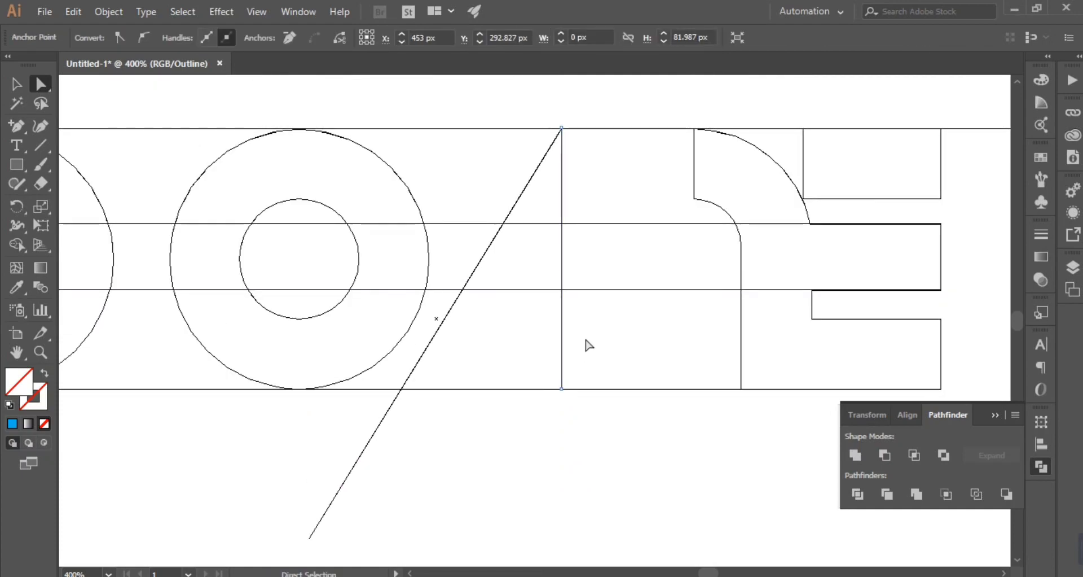
{"action": "left_click", "coordinate": [15, 84]}
{"action": "left_click", "coordinate": [481, 261], "text": "shift"}
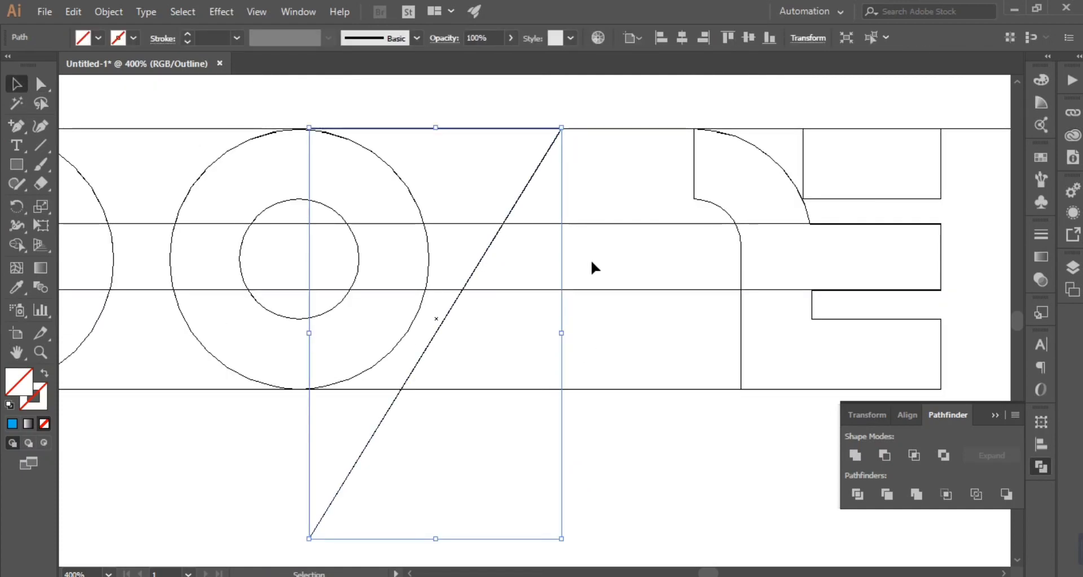
{"action": "left_click", "coordinate": [17, 206]}
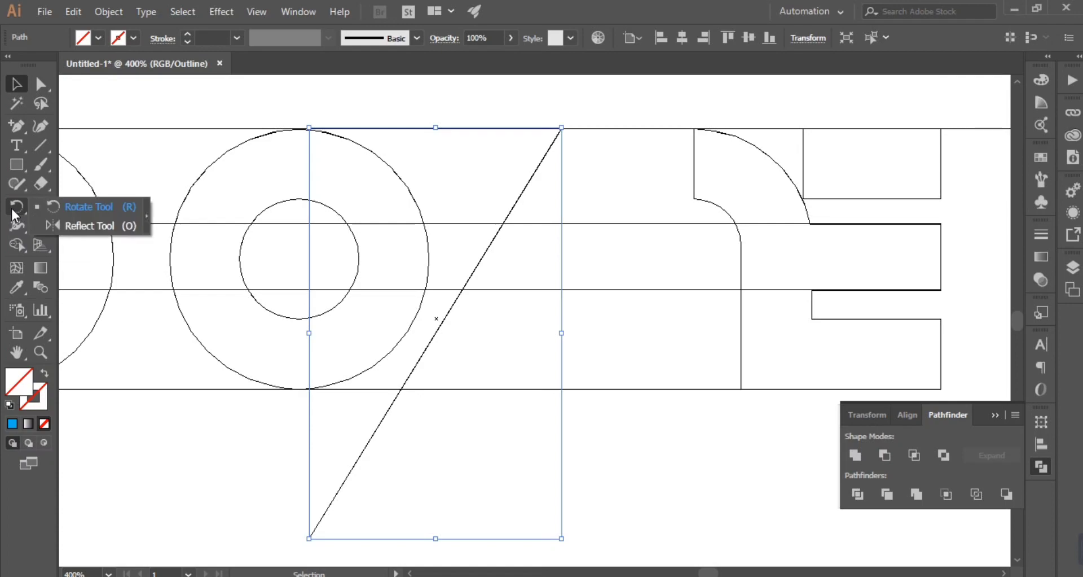
{"action": "left_click", "coordinate": [52, 229]}
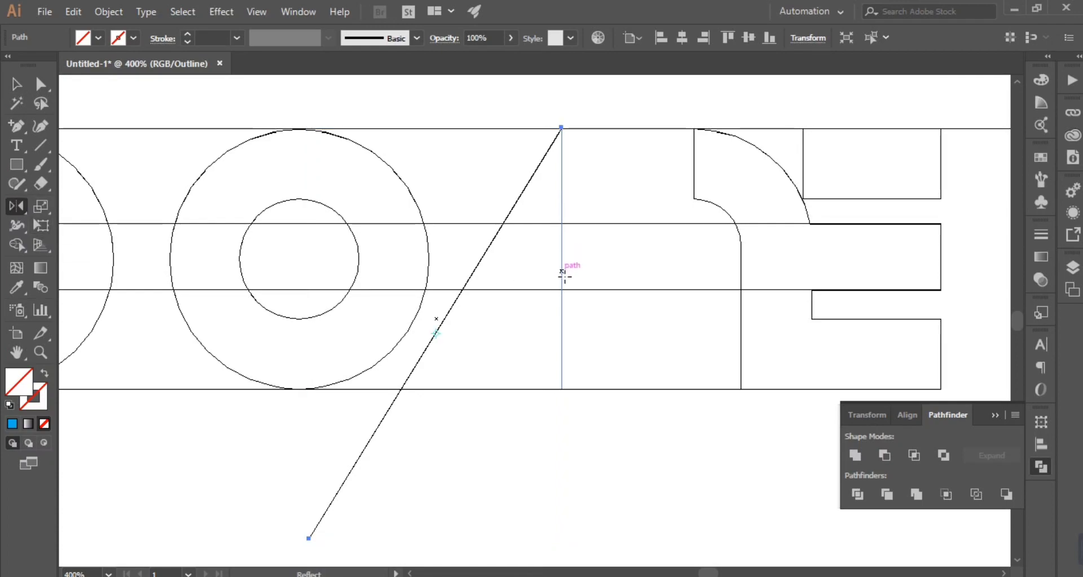
{"action": "left_click", "coordinate": [21, 85]}
Step: Copy the vertical line in place and rotate the copy 90° into a horizontal line through its midpoint
{"action": "left_click", "coordinate": [596, 255]}
{"action": "left_click", "coordinate": [562, 258]}
{"action": "key", "text": "ctrl+c"}
{"action": "key", "text": "ctrl+f"}
{"action": "left_click_drag", "start_coordinate": [573, 129], "coordinate": [660, 273]}
Step: Reflect a copy of the steep diagonal across the horizontal axis through the vertical line's midpoint
{"action": "left_click", "coordinate": [531, 177]}
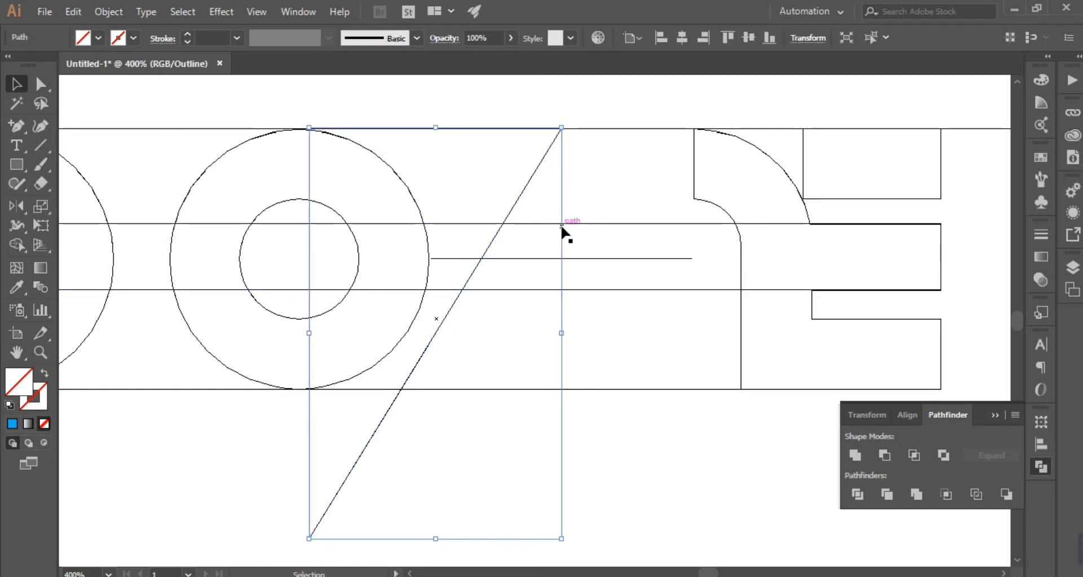
{"action": "key", "text": "o"}
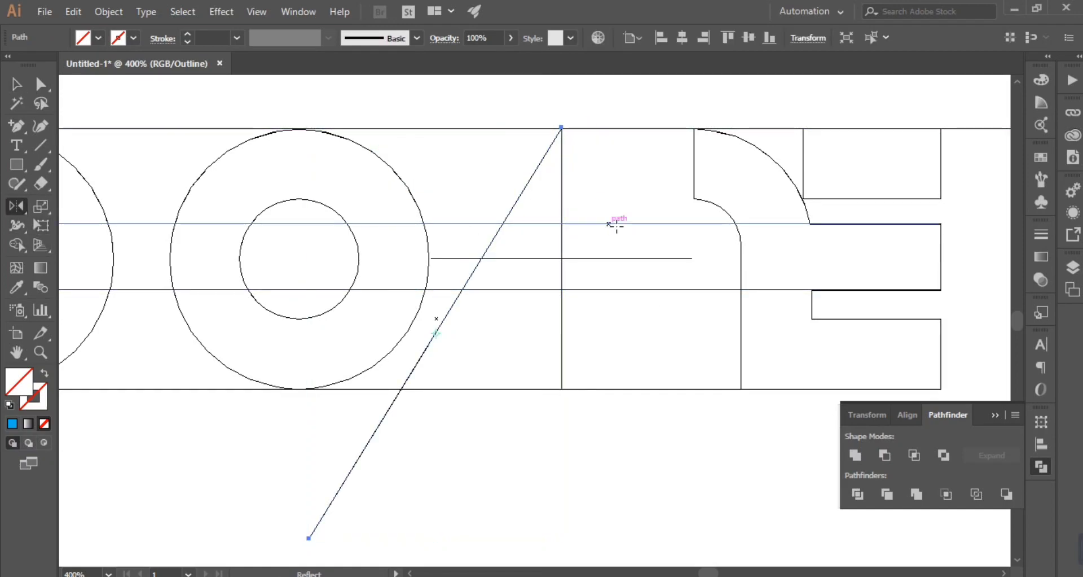
{"action": "left_click", "coordinate": [562, 259], "text": "alt"}
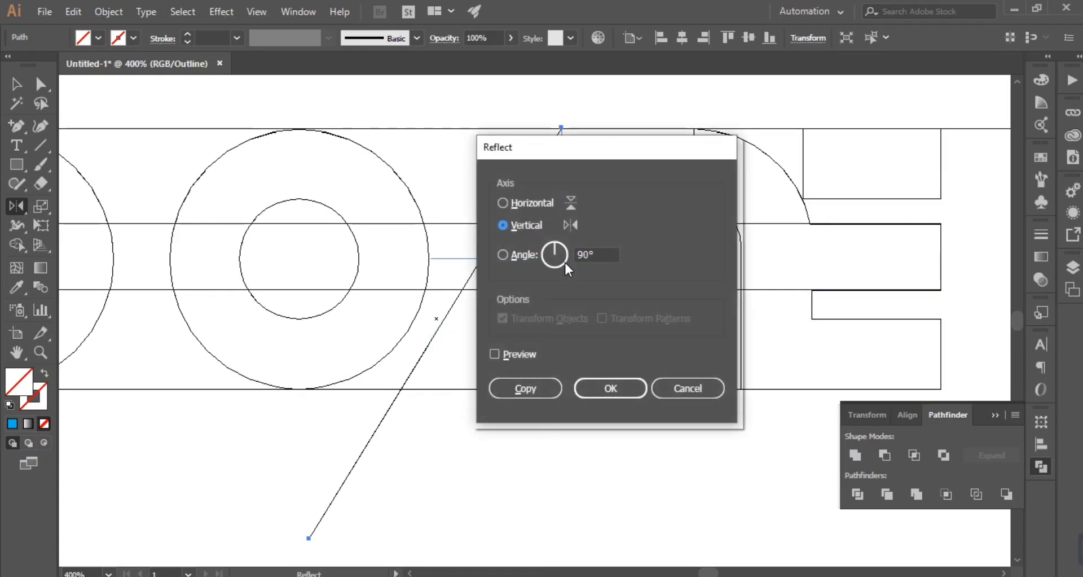
{"action": "left_click", "coordinate": [549, 200]}
{"action": "left_click", "coordinate": [587, 384]}
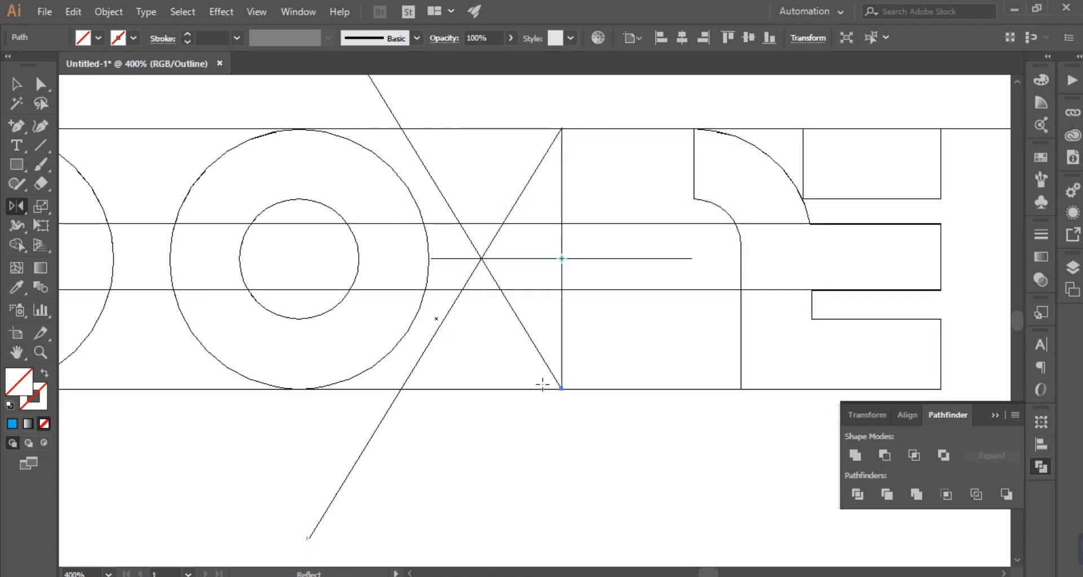
{"action": "left_click", "coordinate": [16, 84]}
{"action": "left_click", "coordinate": [737, 357]}
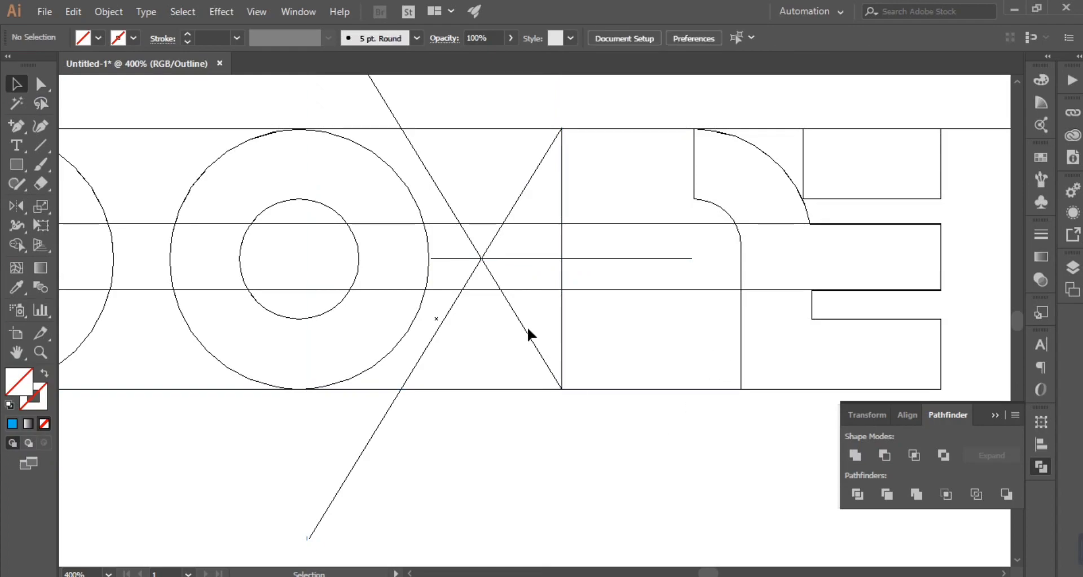
Step: Reflect the mirrored diagonal across the vertical axis through its lower end on the baseline
{"action": "left_click", "coordinate": [526, 326]}
{"action": "key", "text": "o"}
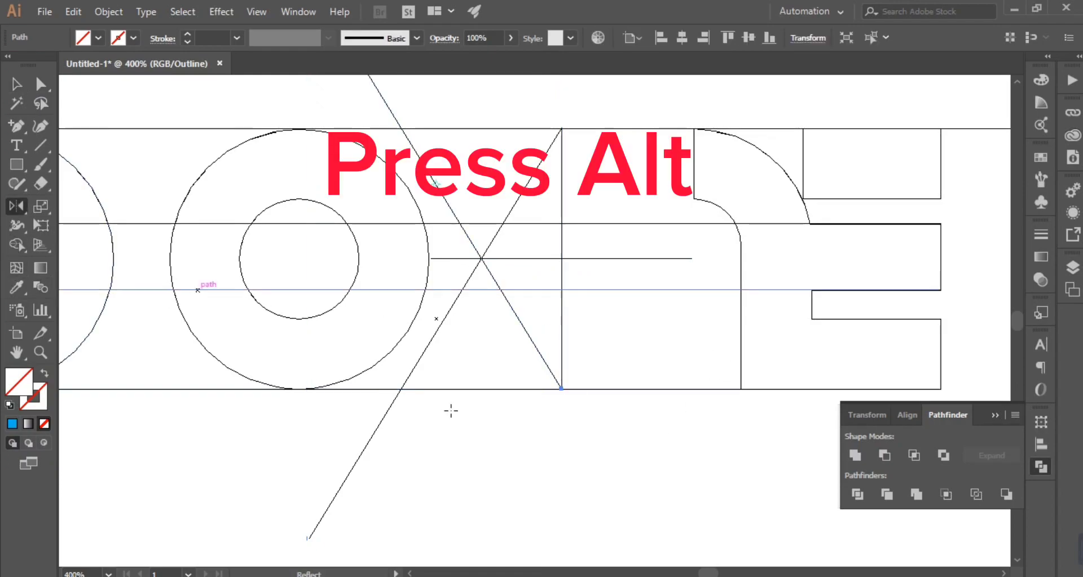
{"action": "left_click", "coordinate": [561, 387], "text": "alt"}
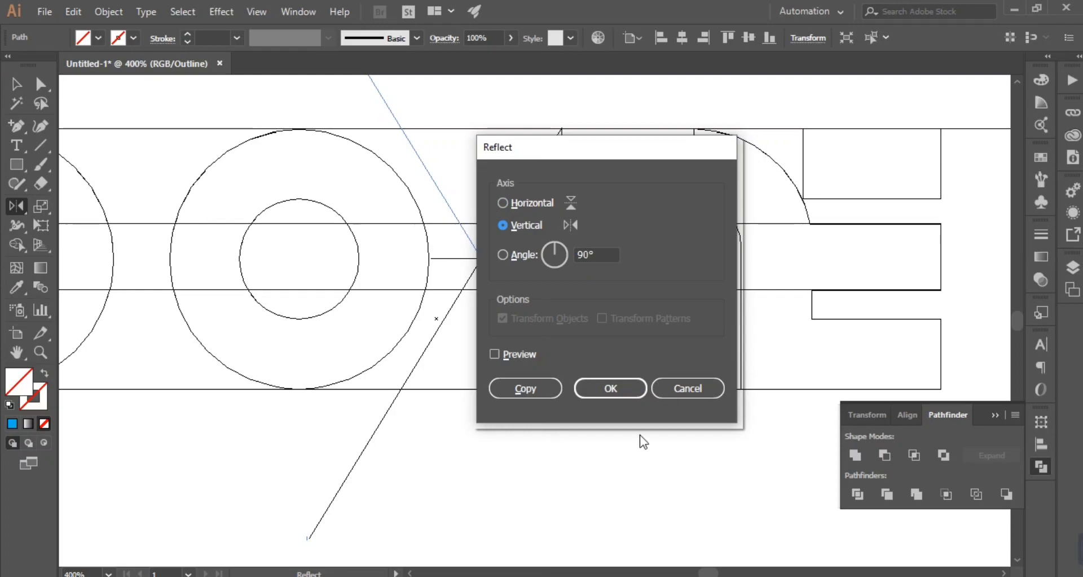
{"action": "left_click", "coordinate": [581, 387]}
{"action": "key", "text": "v"}
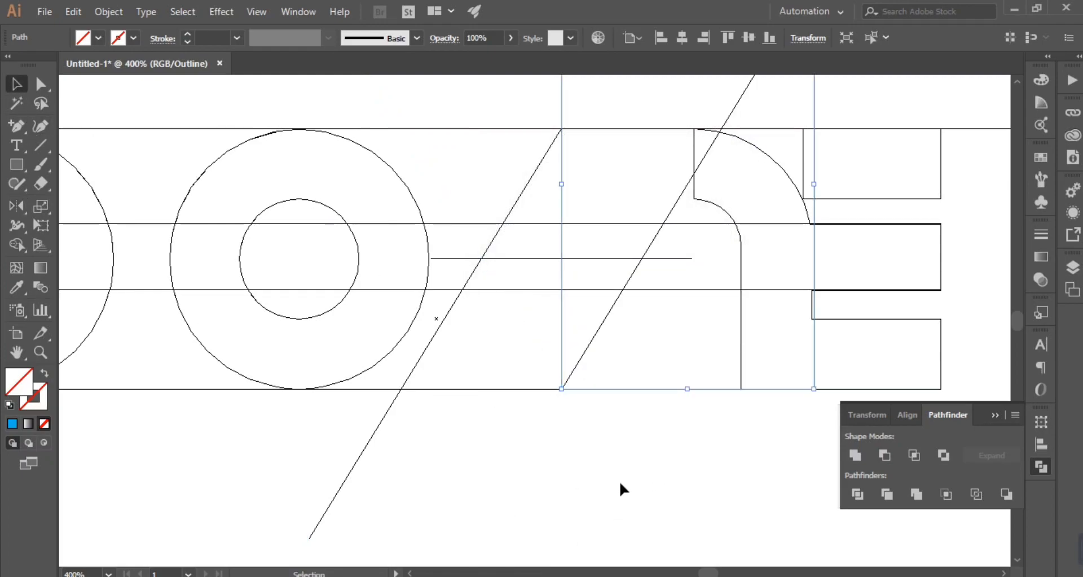
Step: Switch from outline to preview mode and select the construction lines of the S
{"action": "left_click", "coordinate": [620, 484]}
{"action": "key", "text": "ctrl+y"}
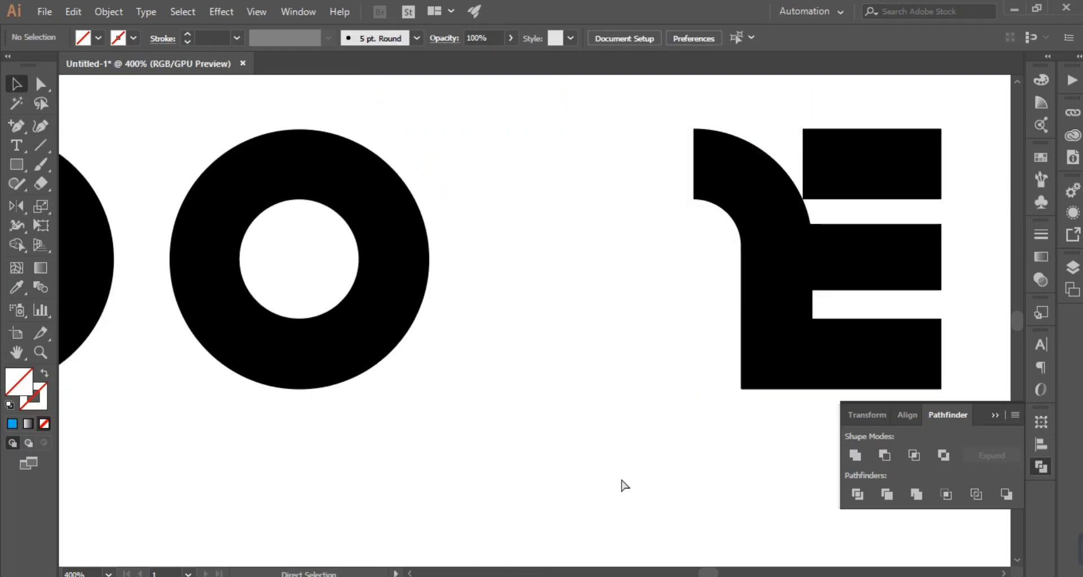
{"action": "left_click_drag", "start_coordinate": [474, 106], "coordinate": [642, 456]}
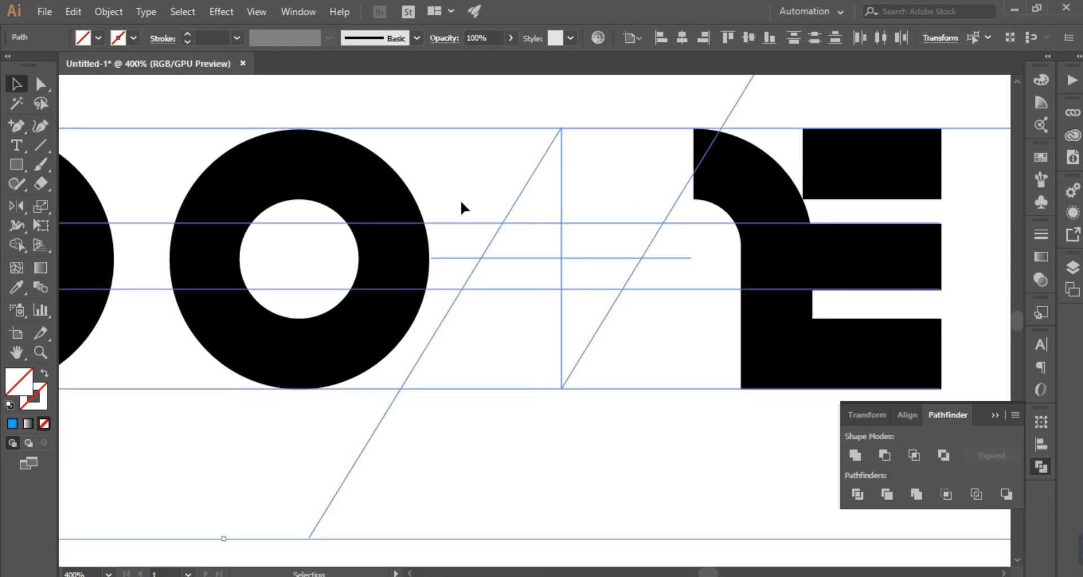
{"action": "key", "text": "Delete"}
{"action": "left_click", "coordinate": [588, 259]}
{"action": "key", "text": "Delete"}
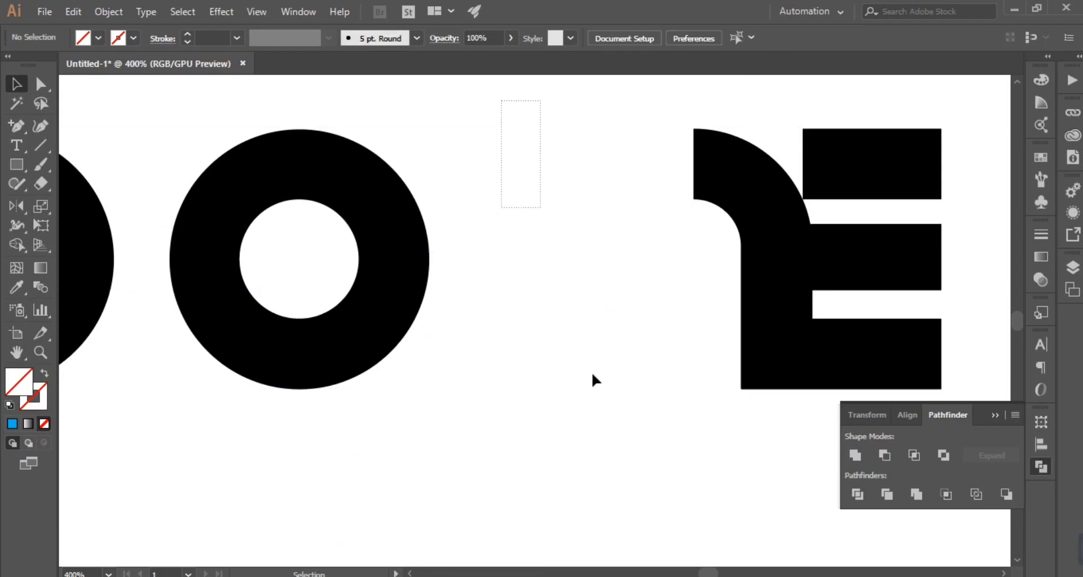
{"action": "key", "text": "ctrl+z"}
{"action": "key", "text": "ctrl+z"}
Step: Merge the regions enclosed by the construction lines into one lightning bolt with Shape Builder and fill it red
{"action": "key", "text": "shift+m"}
{"action": "left_click_drag", "start_coordinate": [555, 263], "coordinate": [535, 218]}
{"action": "left_click_drag", "start_coordinate": [590, 272], "coordinate": [573, 356]}
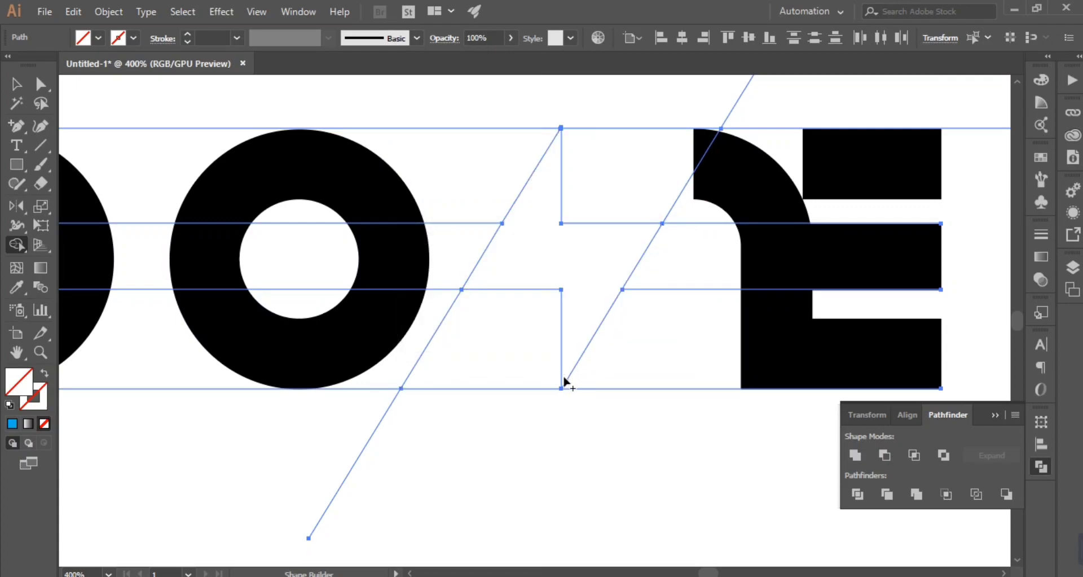
{"action": "left_click", "coordinate": [87, 41]}
{"action": "left_click", "coordinate": [59, 68]}
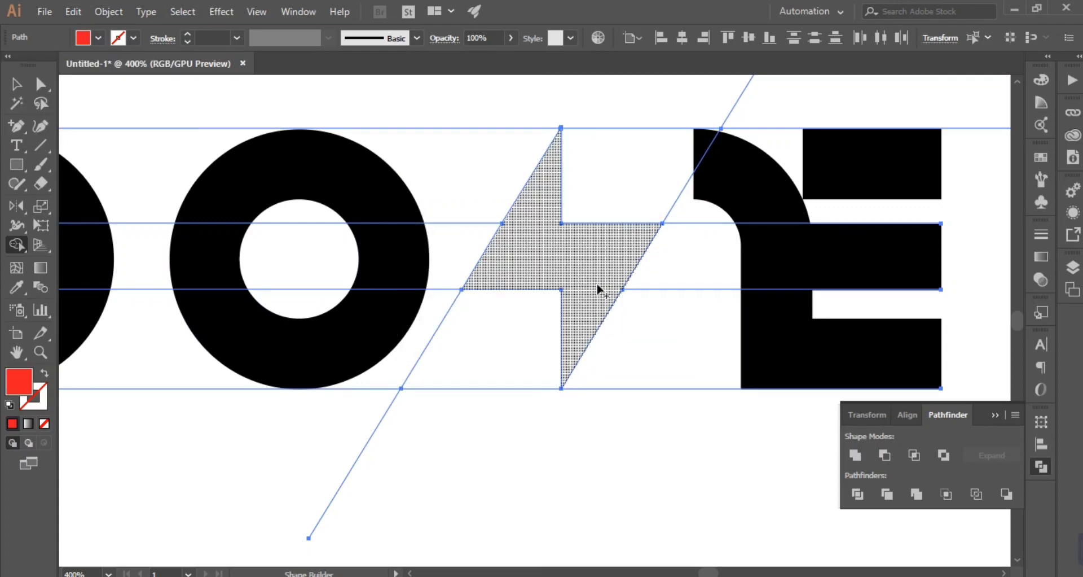
{"action": "left_click", "coordinate": [590, 290]}
{"action": "key", "text": "v"}
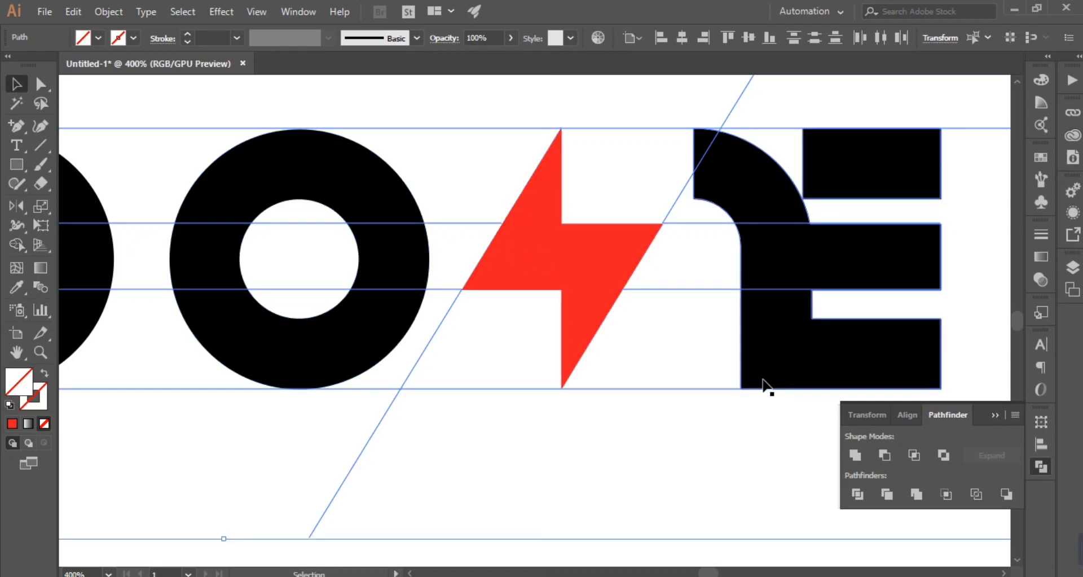
{"action": "left_click", "coordinate": [640, 426]}
{"action": "key", "text": "ctrl+0"}
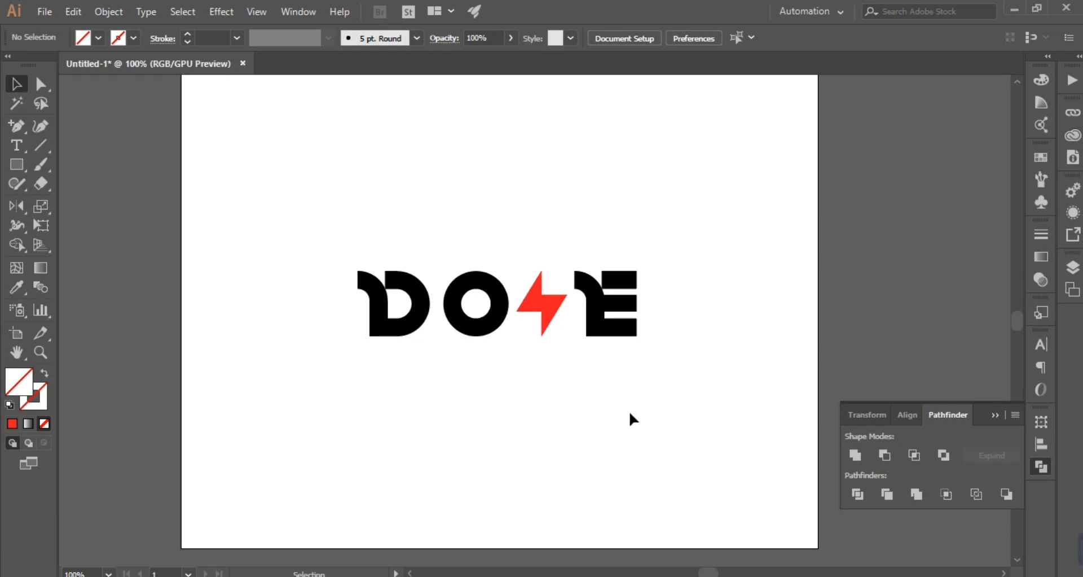
Step: Trace a closed rectangle around the full extents of the red lightning bolt with the Pen tool
{"action": "key", "text": "ctrl+plus"}
{"action": "key", "text": "ctrl+plus"}
{"action": "key", "text": "ctrl+plus"}
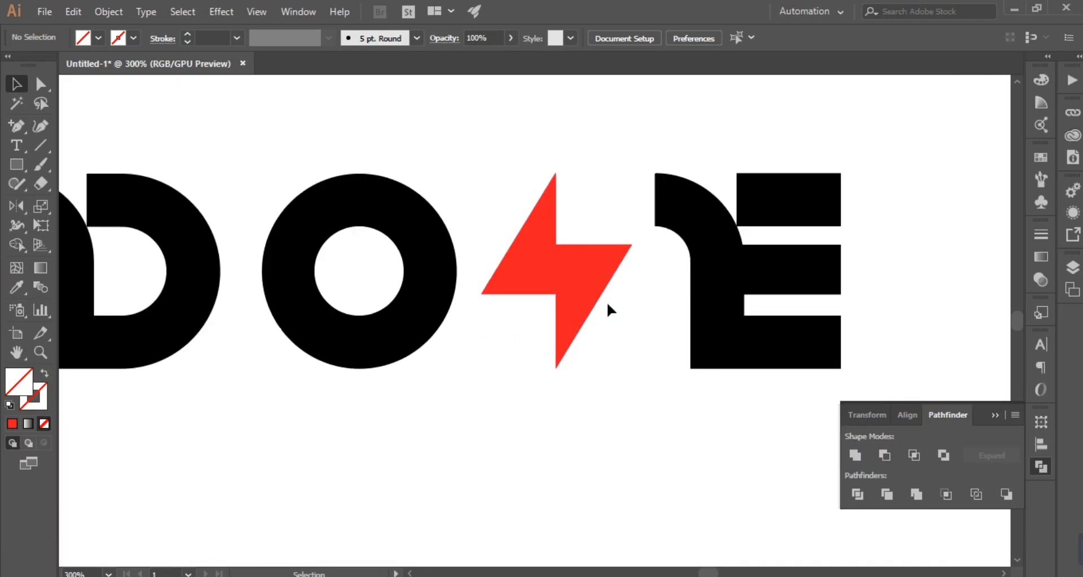
{"action": "left_click_drag", "start_coordinate": [17, 125], "coordinate": [84, 120]}
{"action": "left_click", "coordinate": [481, 293]}
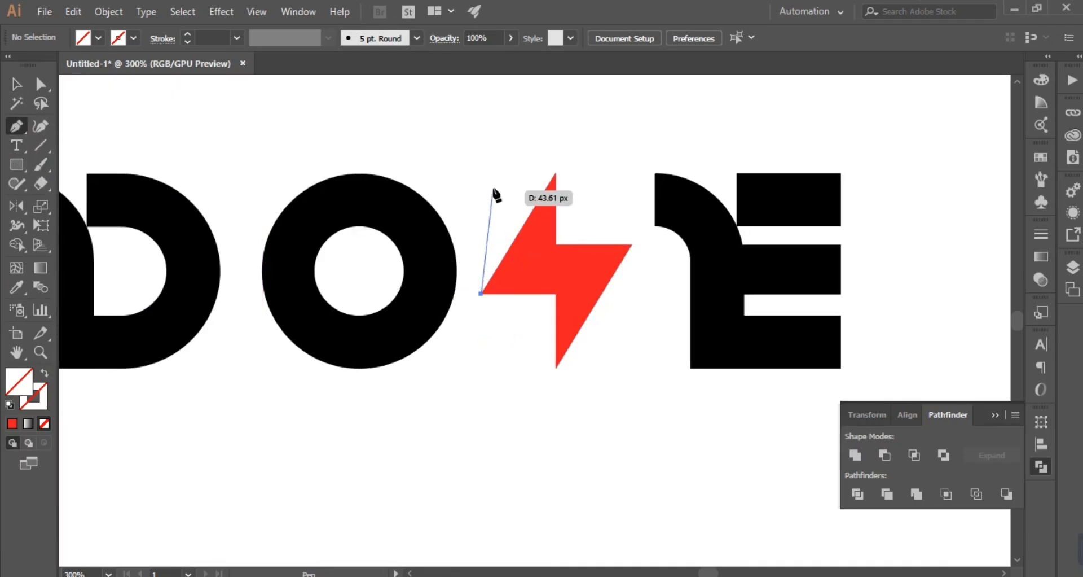
{"action": "left_click", "coordinate": [632, 173]}
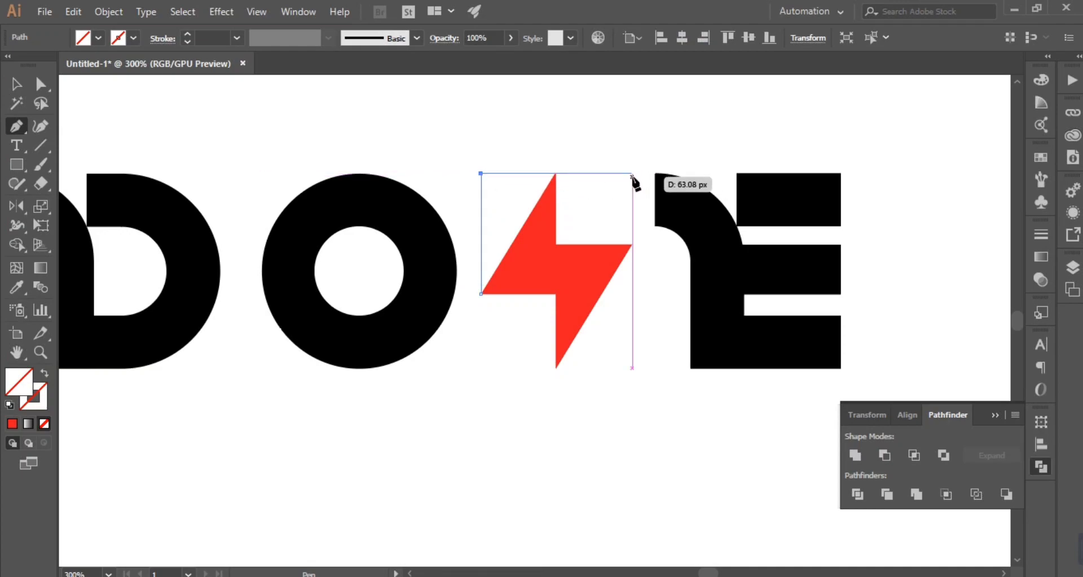
{"action": "left_click", "coordinate": [631, 367]}
{"action": "left_click", "coordinate": [480, 367]}
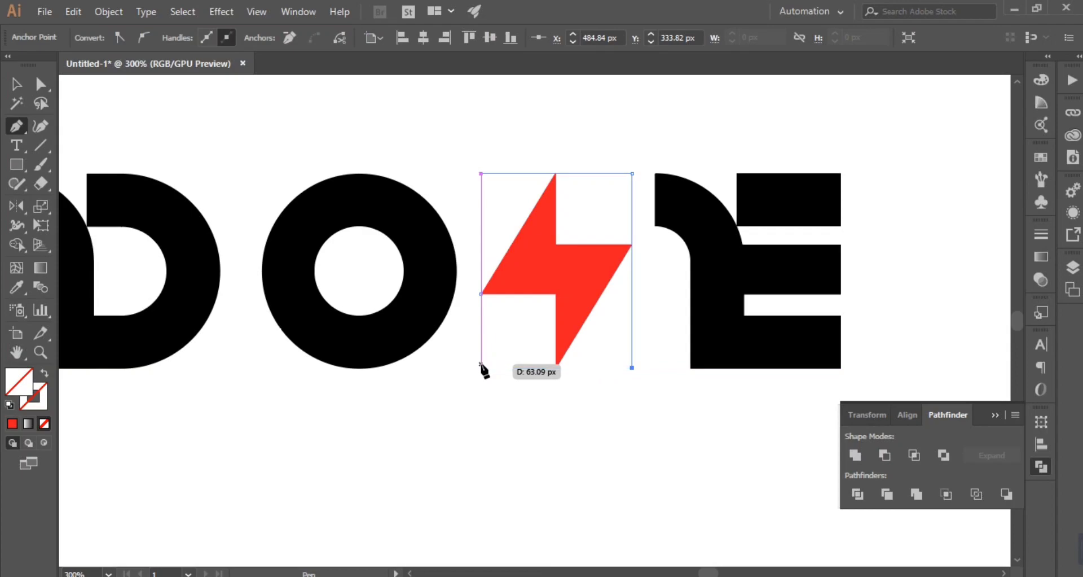
{"action": "left_click", "coordinate": [481, 174]}
Step: Fill the rectangle around the bolt with the black of the letter E using the Eyedropper
{"action": "left_click", "coordinate": [16, 83]}
{"action": "left_click_drag", "start_coordinate": [618, 394], "coordinate": [647, 350]}
{"action": "key", "text": "i"}
{"action": "left_click", "coordinate": [739, 304]}
{"action": "key", "text": "v"}
Step: Send the black rectangle to the back so that it lies behind the red lightning bolt
{"action": "left_click", "coordinate": [627, 376]}
{"action": "left_click", "coordinate": [620, 370]}
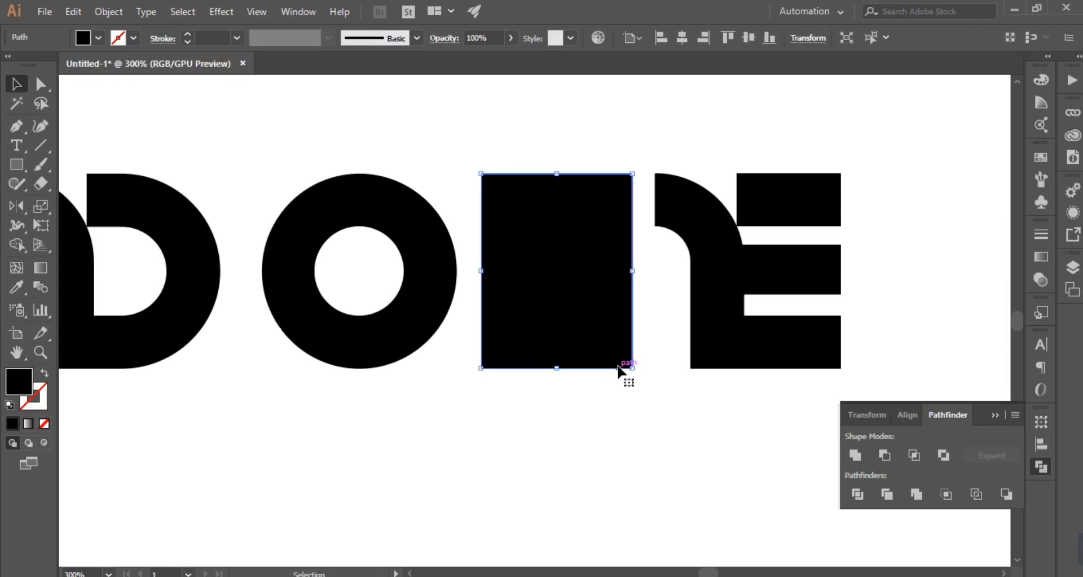
{"action": "right_click", "coordinate": [619, 370]}
{"action": "mouse_move", "coordinate": [709, 294]}
{"action": "left_click", "coordinate": [902, 337]}
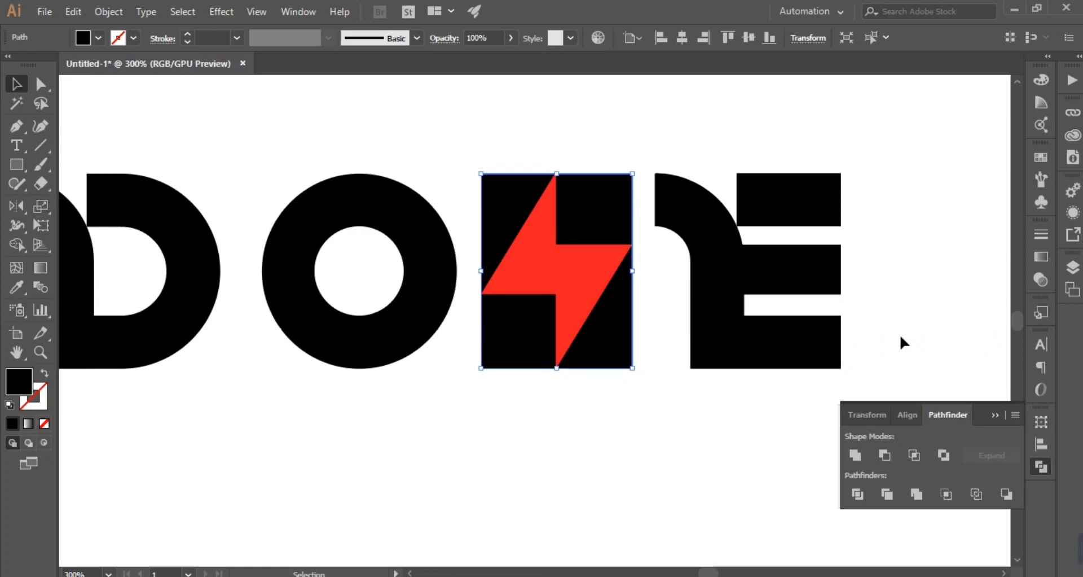
{"action": "left_click", "coordinate": [680, 446]}
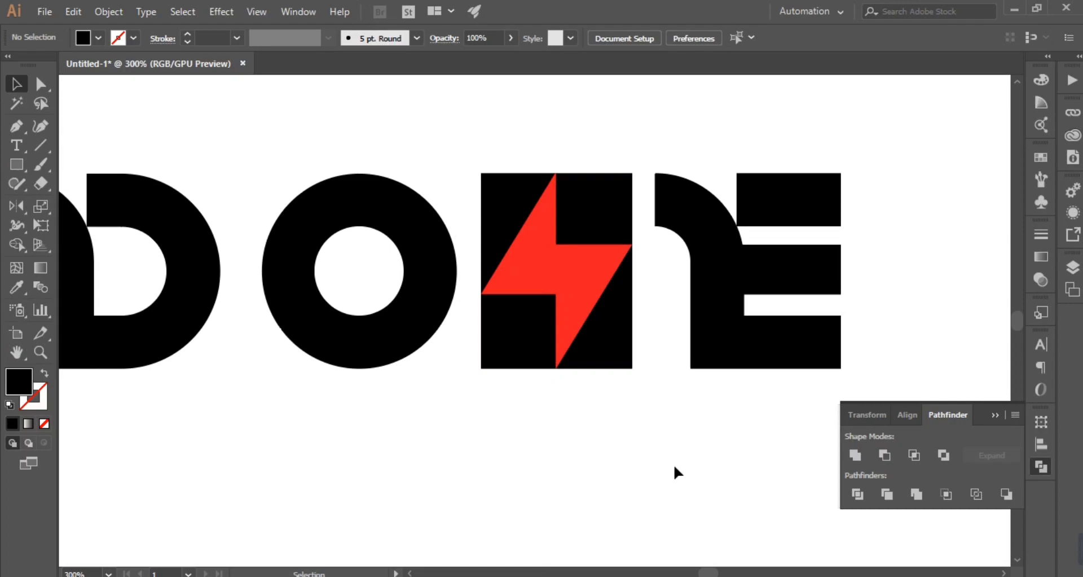
Step: Subtract the red lightning bolt from the black rectangle with Minus Front
{"action": "left_click", "coordinate": [600, 356]}
{"action": "left_click", "coordinate": [884, 455]}
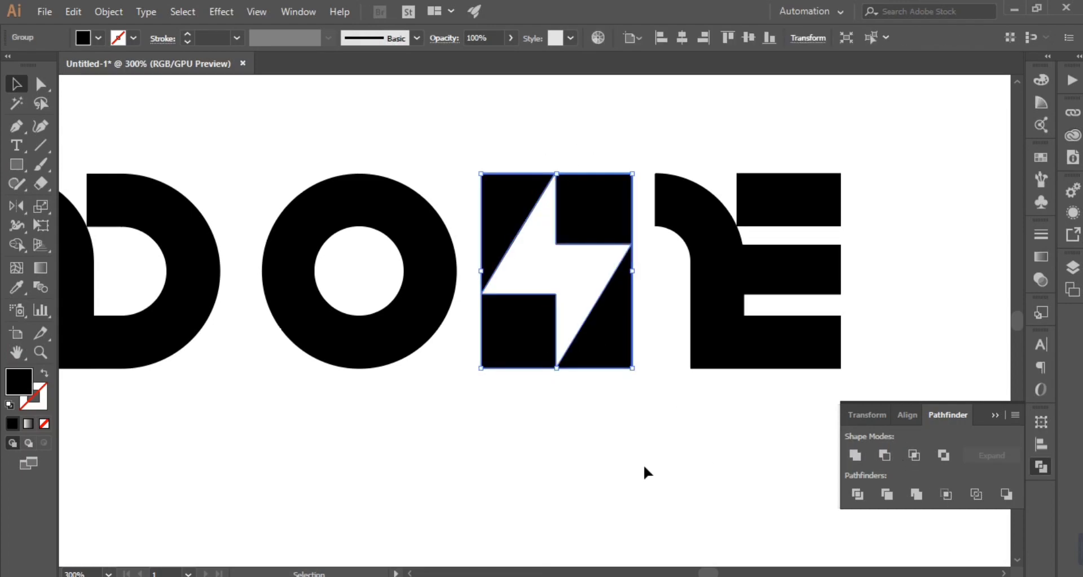
{"action": "left_click", "coordinate": [652, 467]}
{"action": "key", "text": "ctrl+minus"}
{"action": "key", "text": "ctrl+minus"}
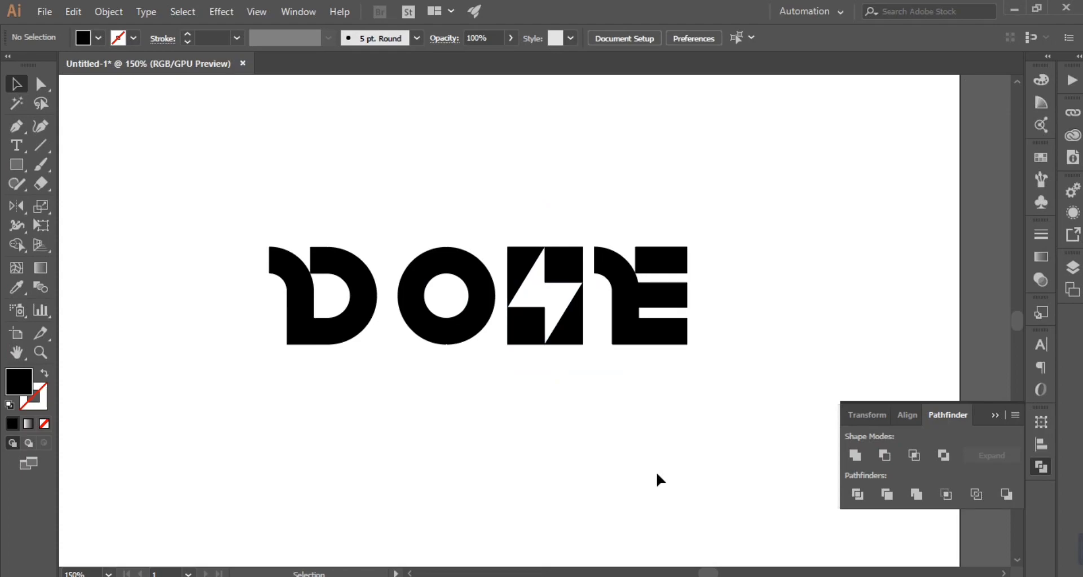
Step: Slant the outer ends of the E's three arms by nudging their lower corner points inward
{"action": "key", "text": "ctrl+minus"}
{"action": "key", "text": "ctrl+minus"}
{"action": "left_click_drag", "start_coordinate": [788, 257], "coordinate": [766, 277]}
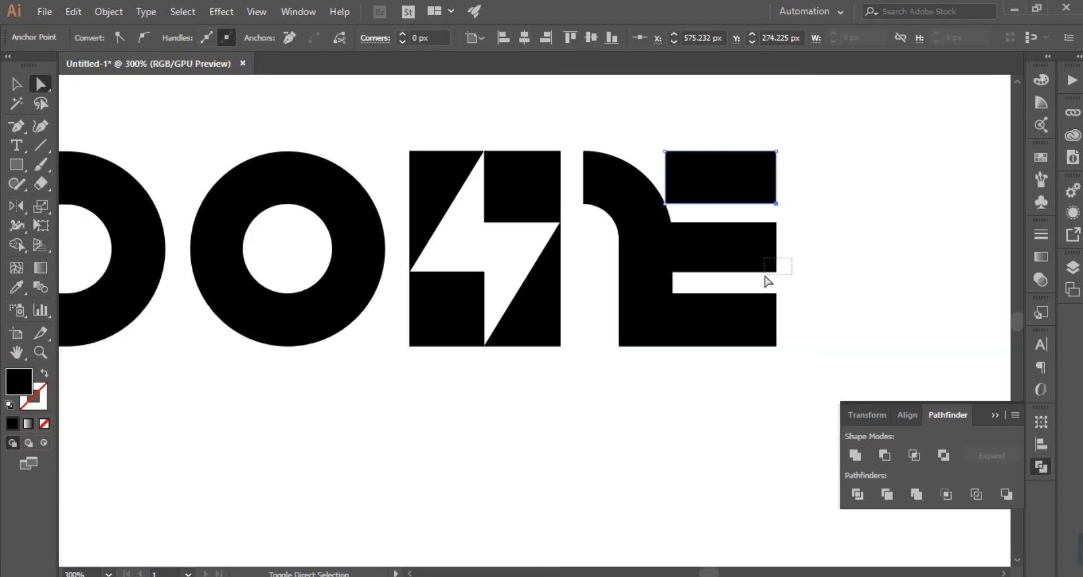
{"action": "key", "text": "Left"}
{"action": "key", "text": "Left"}
{"action": "key", "text": "Left"}
{"action": "key", "text": "Left"}
{"action": "key", "text": "Left"}
{"action": "key", "text": "Left"}
{"action": "key", "text": "Left"}
{"action": "key", "text": "Left"}
{"action": "key", "text": "Left"}
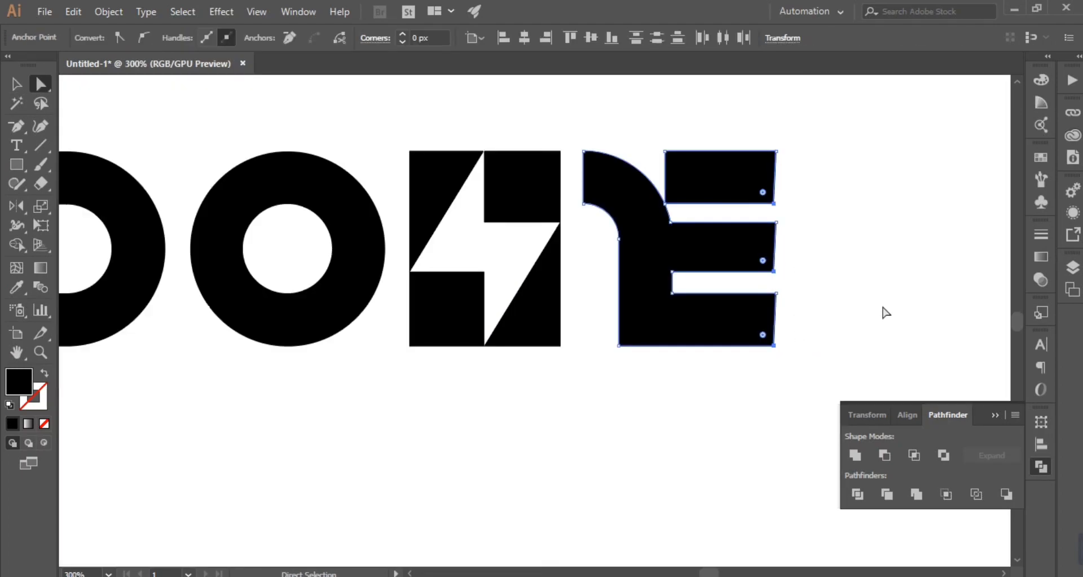
{"action": "key", "text": "Left"}
{"action": "key", "text": "Left"}
{"action": "key", "text": "Left"}
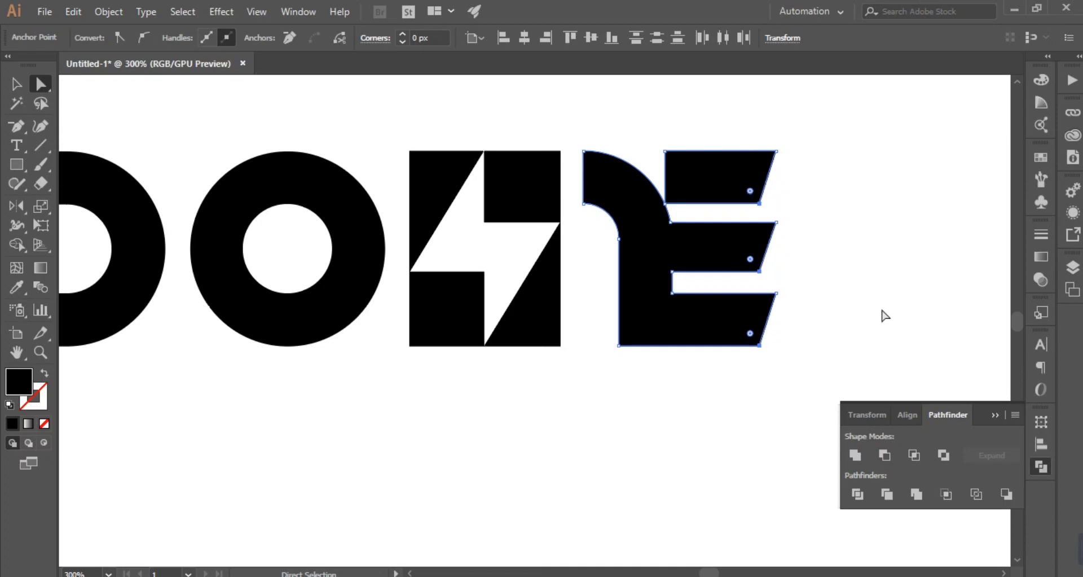
Step: Fine-tune the length of the E's three arms by nudging their slanted ends outward and then back inward
{"action": "left_click_drag", "start_coordinate": [856, 118], "coordinate": [740, 396]}
{"action": "key", "text": "Right"}
{"action": "key", "text": "Right"}
{"action": "key", "text": "Right"}
{"action": "key", "text": "Right"}
{"action": "key", "text": "Right"}
{"action": "key", "text": "Right"}
{"action": "key", "text": "Right"}
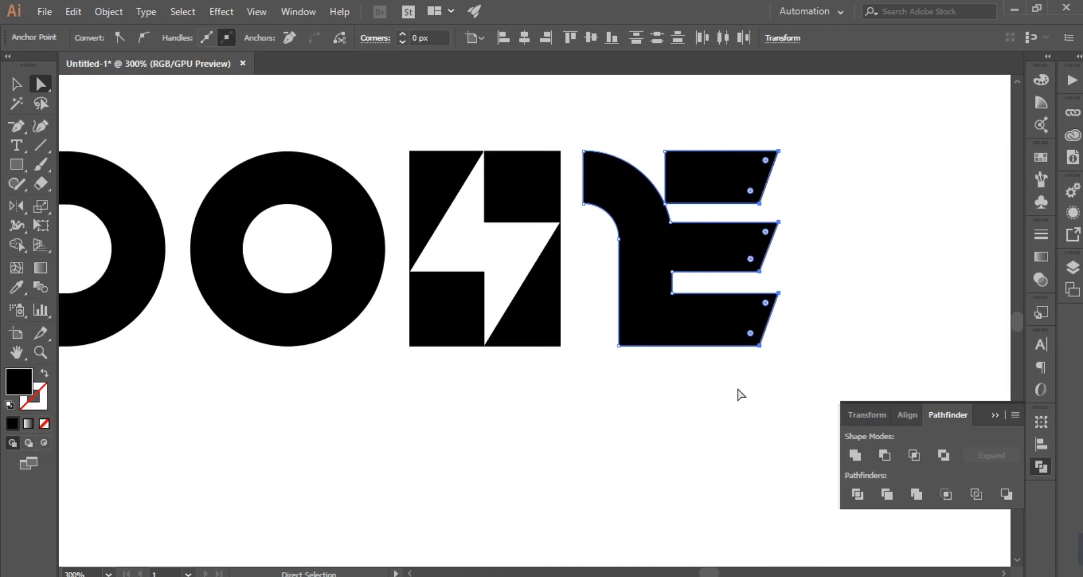
{"action": "key", "text": "ctrl+minus"}
{"action": "key", "text": "ctrl+minus"}
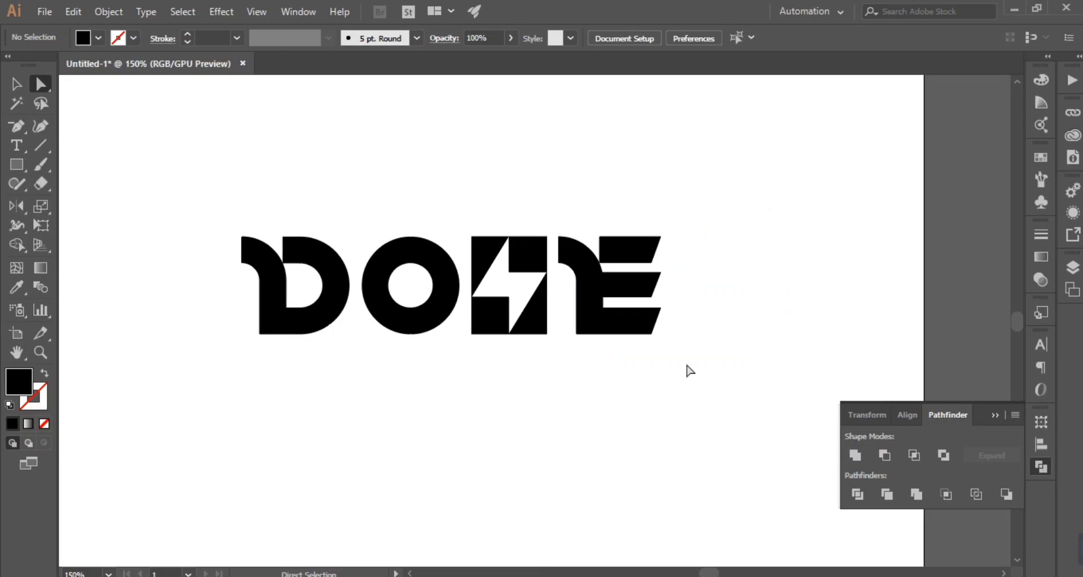
{"action": "left_click_drag", "start_coordinate": [714, 230], "coordinate": [647, 380]}
{"action": "key", "text": "Left"}
{"action": "key", "text": "Left"}
{"action": "key", "text": "Left"}
{"action": "key", "text": "Left"}
{"action": "key", "text": "Left"}
{"action": "left_click", "coordinate": [624, 426]}
{"action": "left_click", "coordinate": [17, 83]}
{"action": "scroll", "coordinate": [755, 274], "scroll_direction": "up", "scroll_amount": 3}
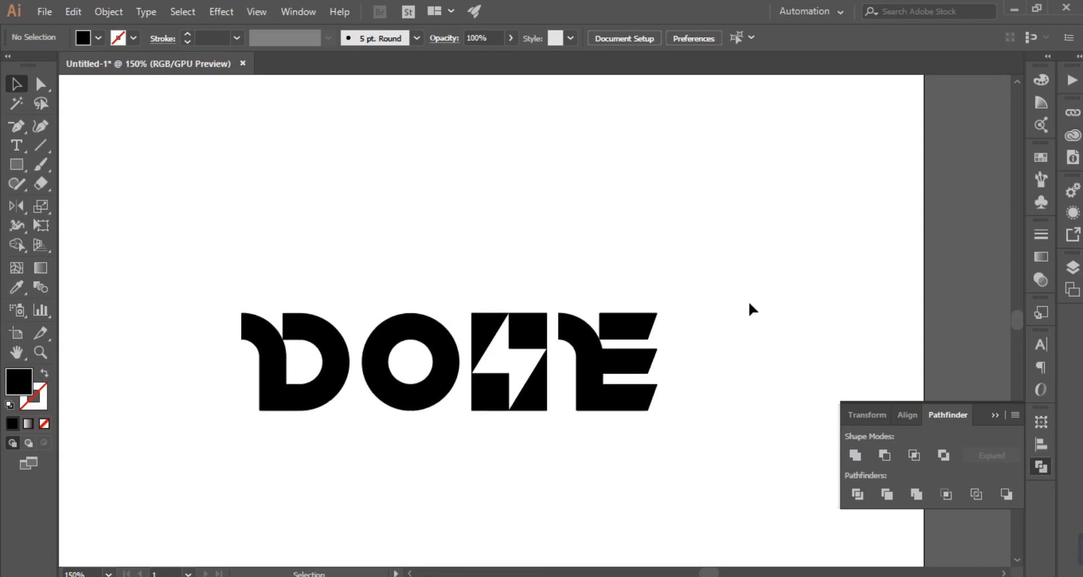
{"action": "scroll", "coordinate": [750, 303], "scroll_direction": "down", "scroll_amount": 2}
{"action": "scroll", "coordinate": [750, 309], "scroll_direction": "down", "scroll_amount": 2}
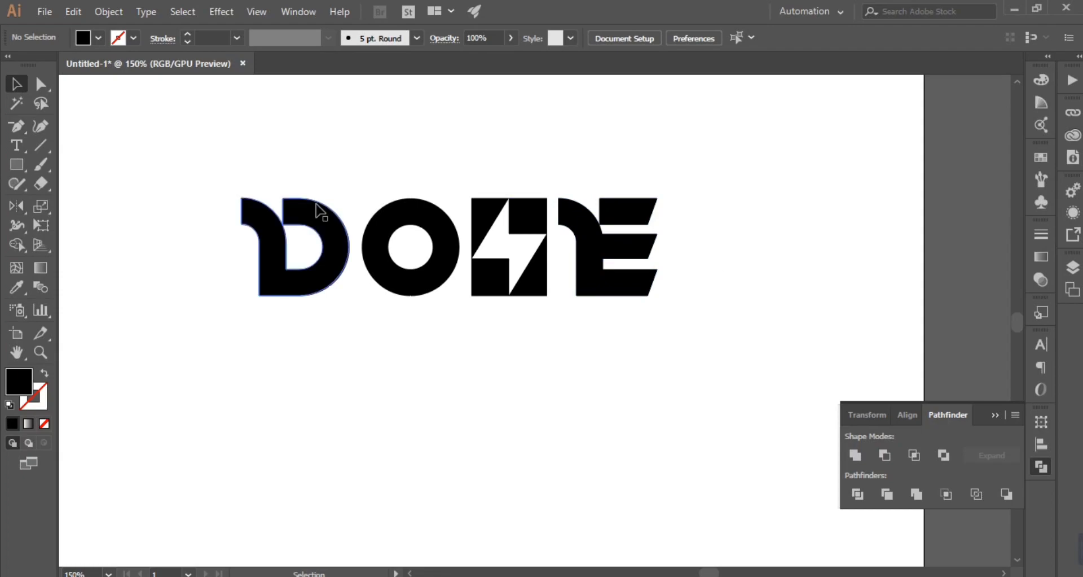
{"action": "scroll", "coordinate": [628, 387], "scroll_direction": "up", "scroll_amount": 1}
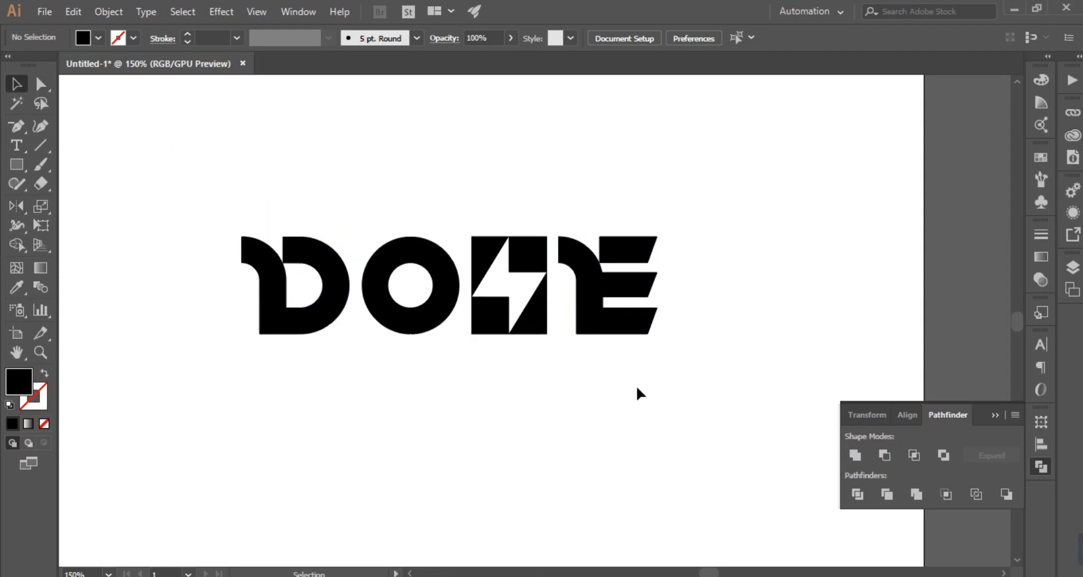
Step: Duplicate the S with its lightning bolt cutout away from the wordmark and enlarge the copy
{"action": "scroll", "coordinate": [636, 385], "scroll_direction": "up", "scroll_amount": 3}
{"action": "left_click_drag", "start_coordinate": [487, 303], "coordinate": [510, 430]}
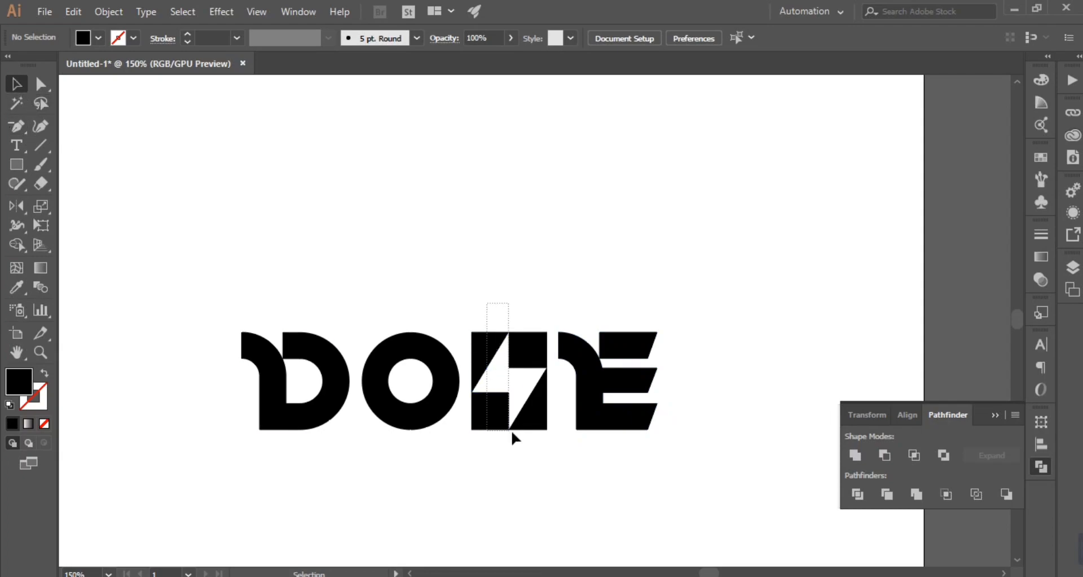
{"action": "left_click_drag", "start_coordinate": [473, 312], "coordinate": [534, 261]}
{"action": "key", "text": "a"}
{"action": "key", "text": "v"}
{"action": "left_click", "coordinate": [664, 261]}
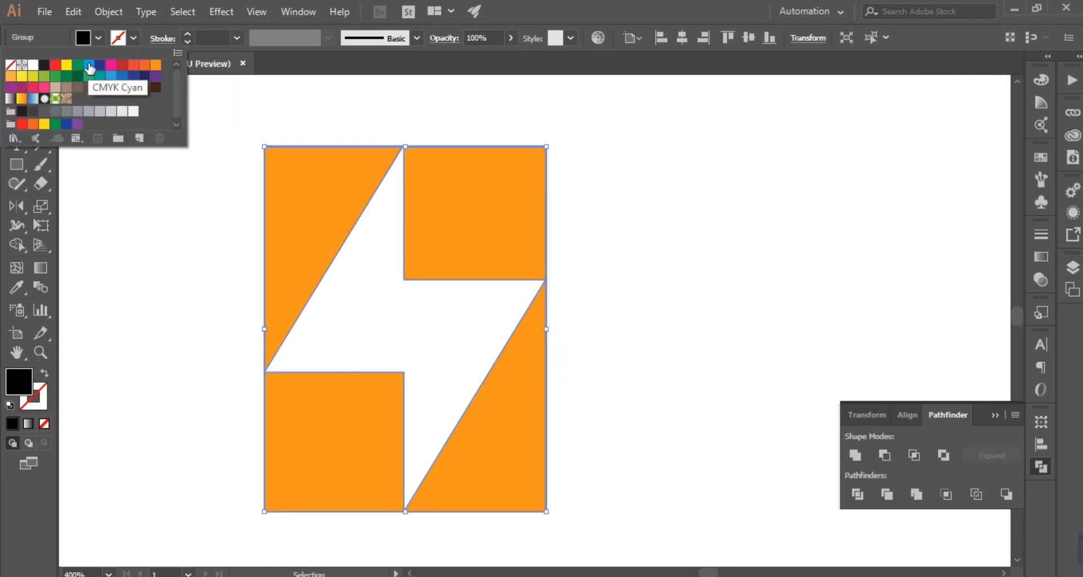
Step: Fill one of the enlarged S copies blue and cut the orange one from the artboard
{"action": "left_click", "coordinate": [84, 70]}
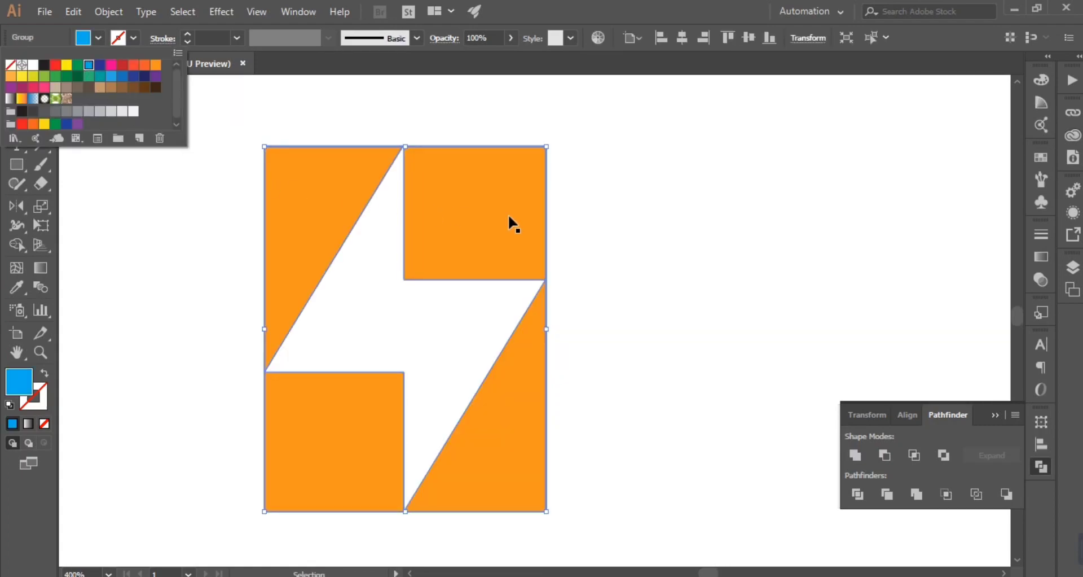
{"action": "left_click", "coordinate": [565, 408]}
{"action": "key", "text": "ctrl+a"}
{"action": "key", "text": "a"}
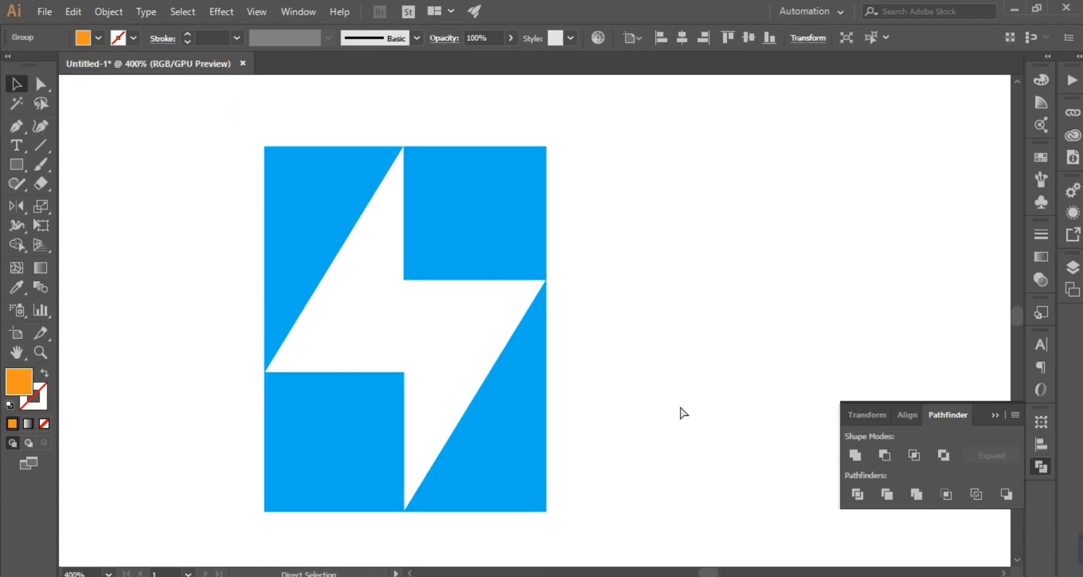
{"action": "left_click", "coordinate": [683, 412]}
{"action": "left_click", "coordinate": [40, 84]}
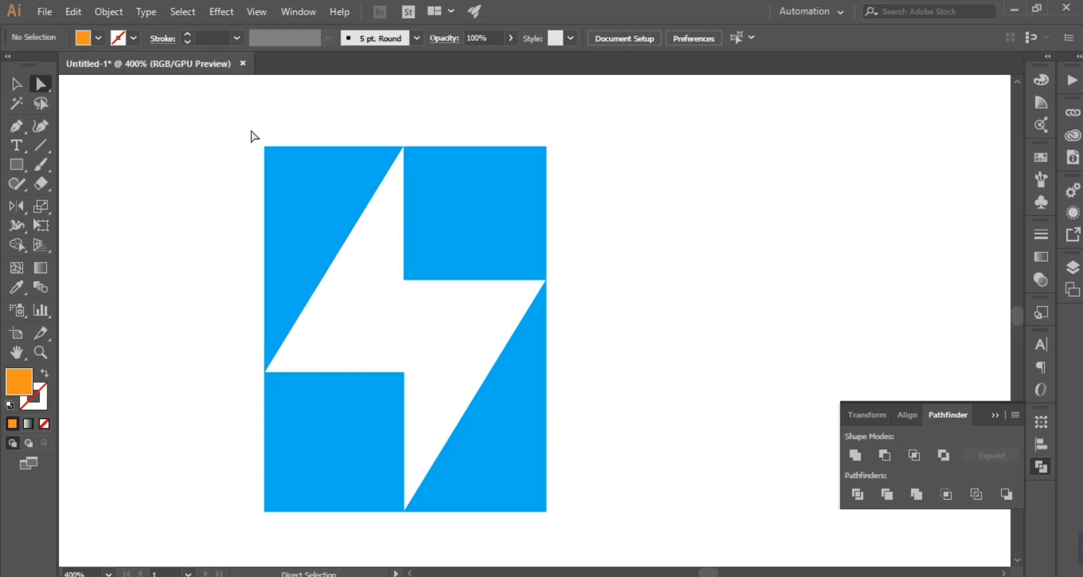
Step: Round the blue S's upper-left and lower-right outer corners to their maximum radius
{"action": "left_click", "coordinate": [264, 146]}
{"action": "left_click", "coordinate": [545, 511], "text": "shift"}
{"action": "left_click_drag", "start_coordinate": [534, 499], "coordinate": [22, 212]}
{"action": "left_click", "coordinate": [17, 207]}
{"action": "left_click", "coordinate": [693, 339]}
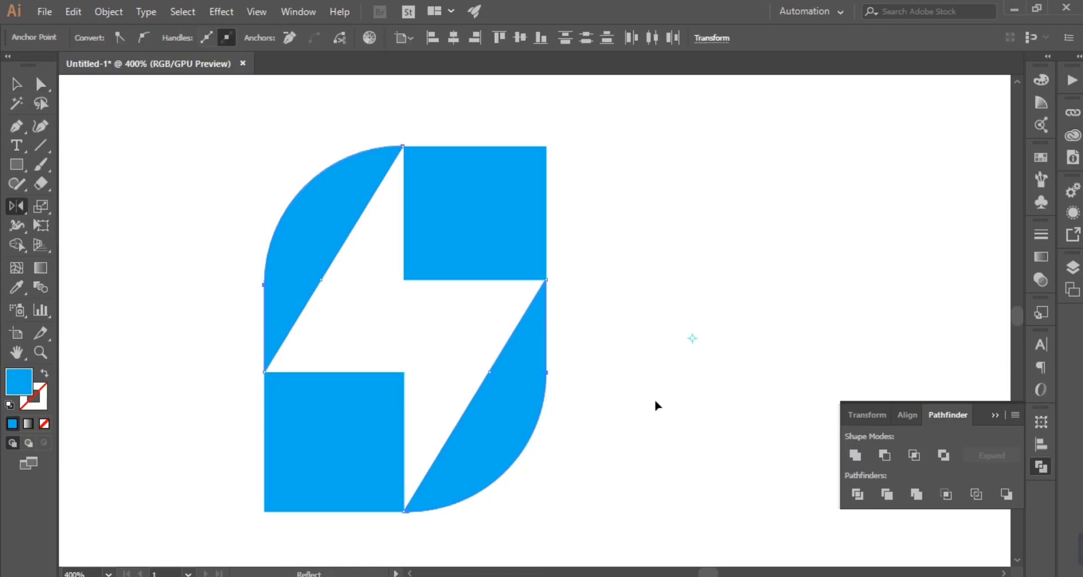
{"action": "left_click", "coordinate": [654, 277]}
{"action": "key", "text": "ctrl+z"}
Step: Paste the square-cornered orange S copy directly behind the rounded blue S
{"action": "left_click", "coordinate": [17, 84]}
{"action": "left_click", "coordinate": [676, 233]}
{"action": "key", "text": "ctrl+b"}
{"action": "left_click", "coordinate": [700, 264]}
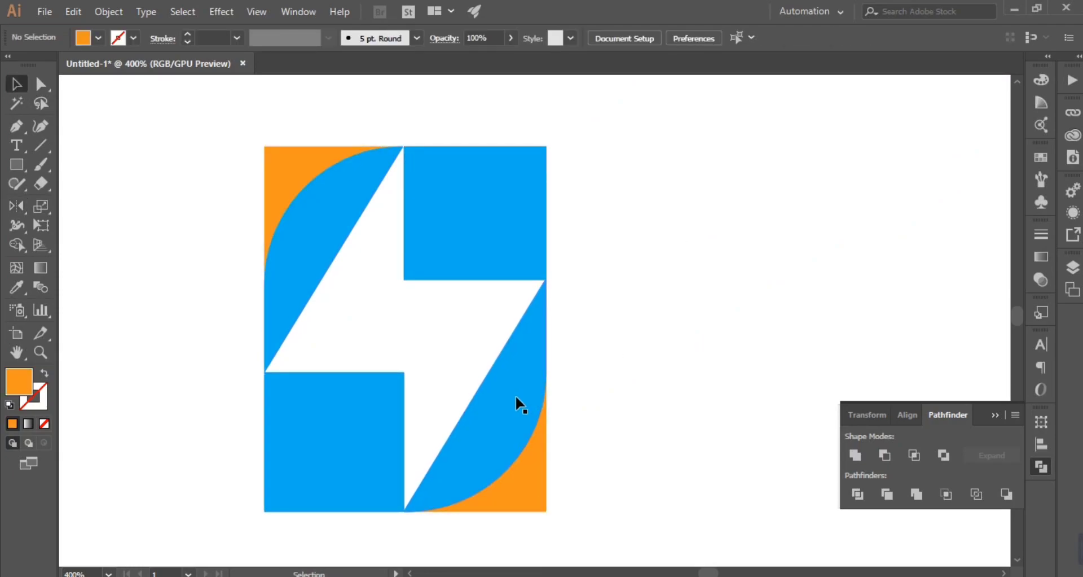
Step: Apply Offset Path to the blue S with a 5 px offset and mitered joins
{"action": "left_click", "coordinate": [531, 407]}
{"action": "left_click", "coordinate": [108, 11]}
{"action": "mouse_move", "coordinate": [229, 339]}
{"action": "left_click", "coordinate": [398, 396]}
{"action": "left_click", "coordinate": [642, 286]}
{"action": "left_click", "coordinate": [702, 203]}
{"action": "type", "text": "5"}
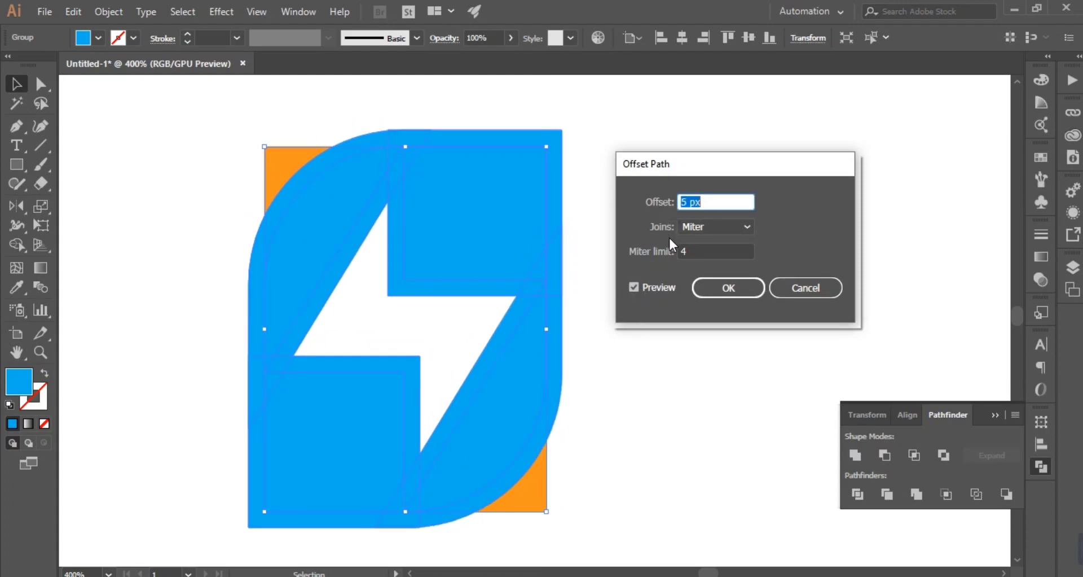
{"action": "left_click", "coordinate": [727, 286]}
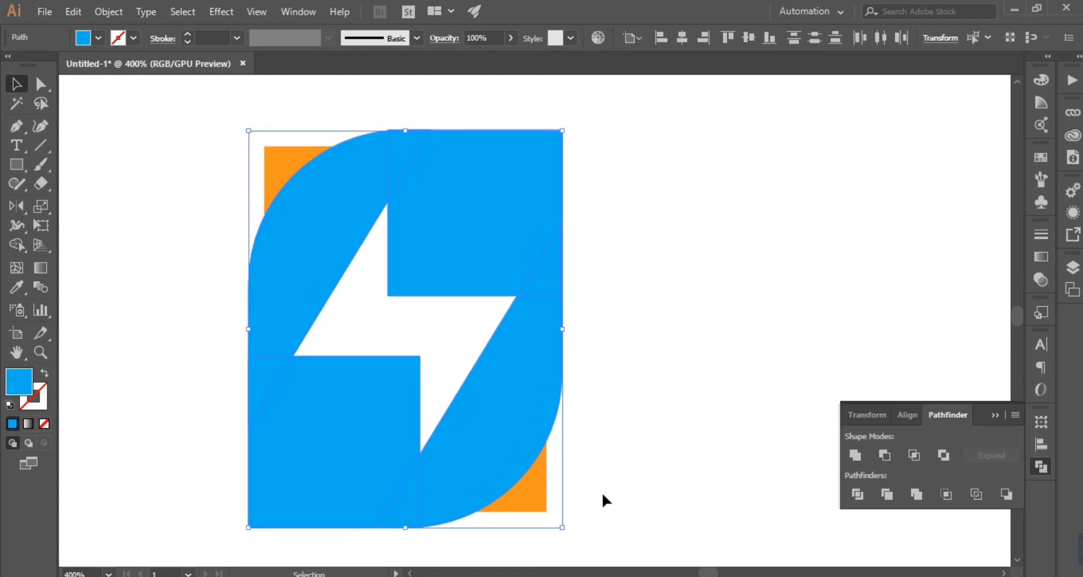
{"action": "key", "text": "ctrl+a"}
{"action": "left_click", "coordinate": [886, 454]}
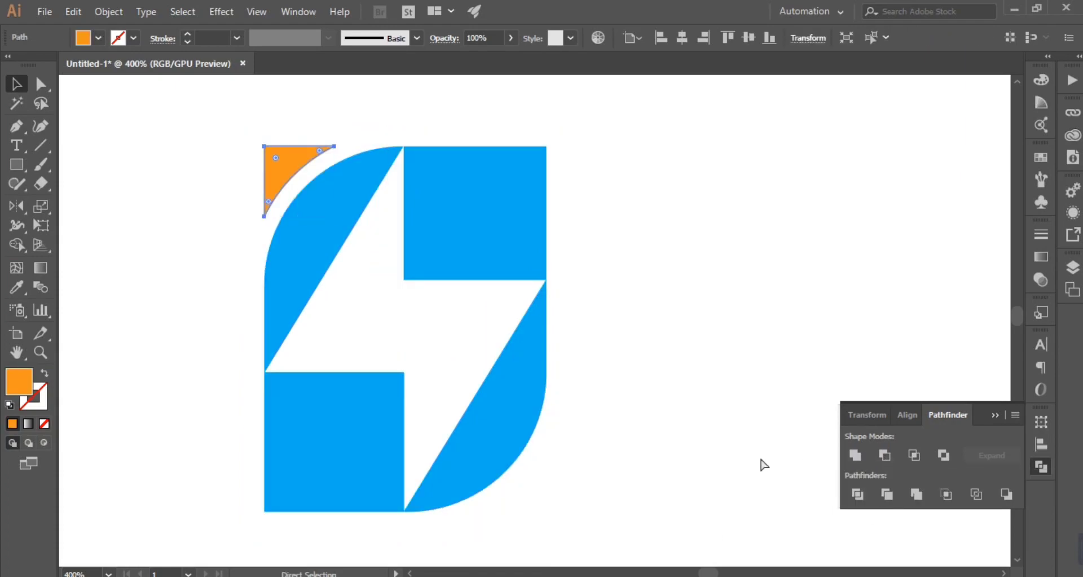
{"action": "key", "text": "ctrl+z"}
Step: Remove the curved strips between the blue S and the two orange corners with Shape Builder
{"action": "key", "text": "shift+m"}
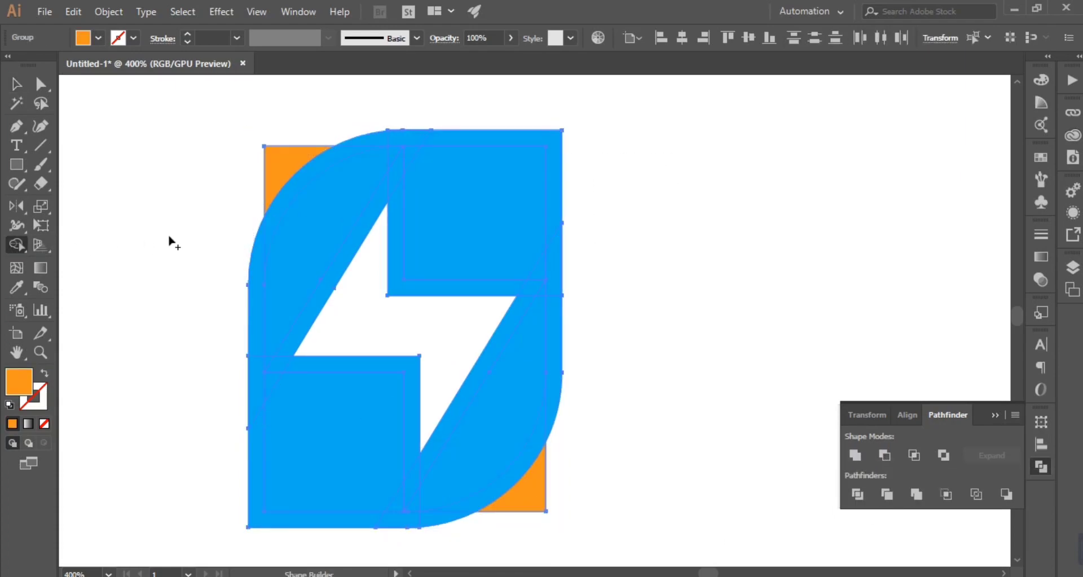
{"action": "left_click", "coordinate": [275, 218], "text": "alt"}
{"action": "left_click", "coordinate": [459, 492], "text": "alt"}
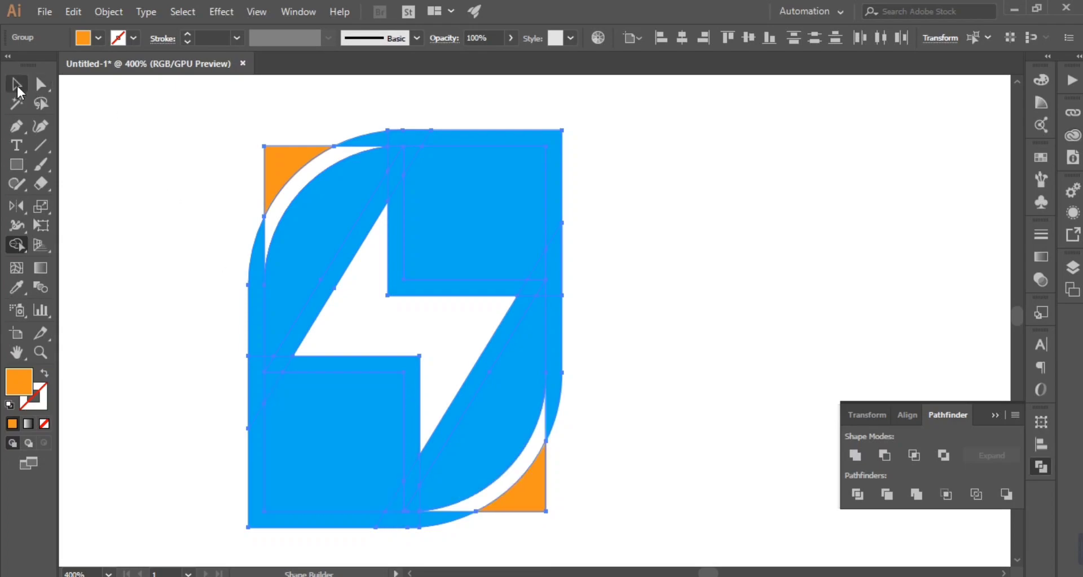
Step: Delete the enlarged blue offset S covering the orange pieces
{"action": "left_click", "coordinate": [16, 85]}
{"action": "left_click", "coordinate": [651, 273]}
{"action": "left_click", "coordinate": [558, 333]}
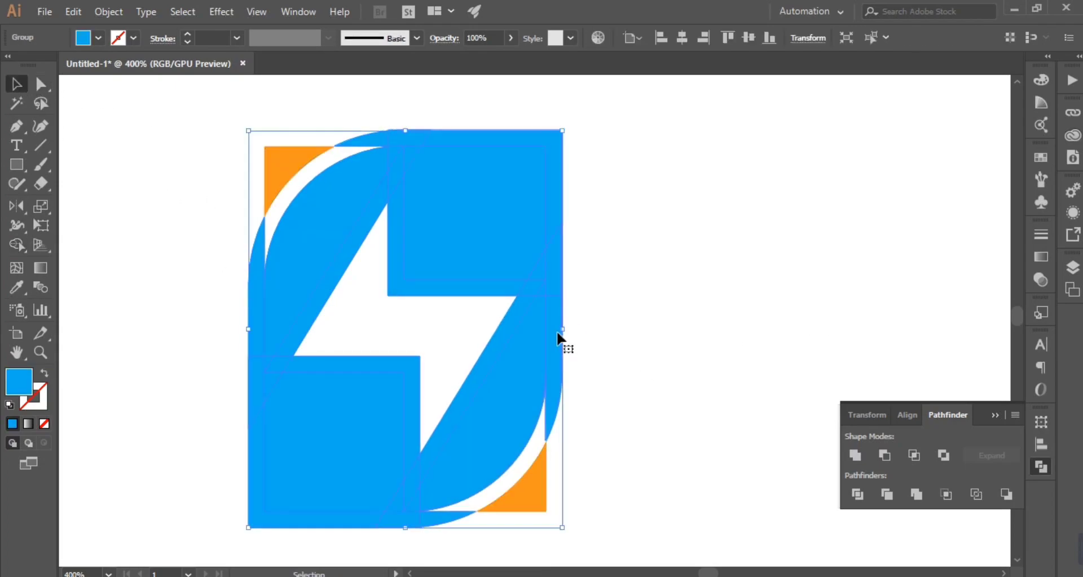
{"action": "key", "text": "Delete"}
Step: Move the orange S icon with its separated corners in front of the DOSE wordmark's D
{"action": "left_click_drag", "start_coordinate": [587, 228], "coordinate": [518, 297]}
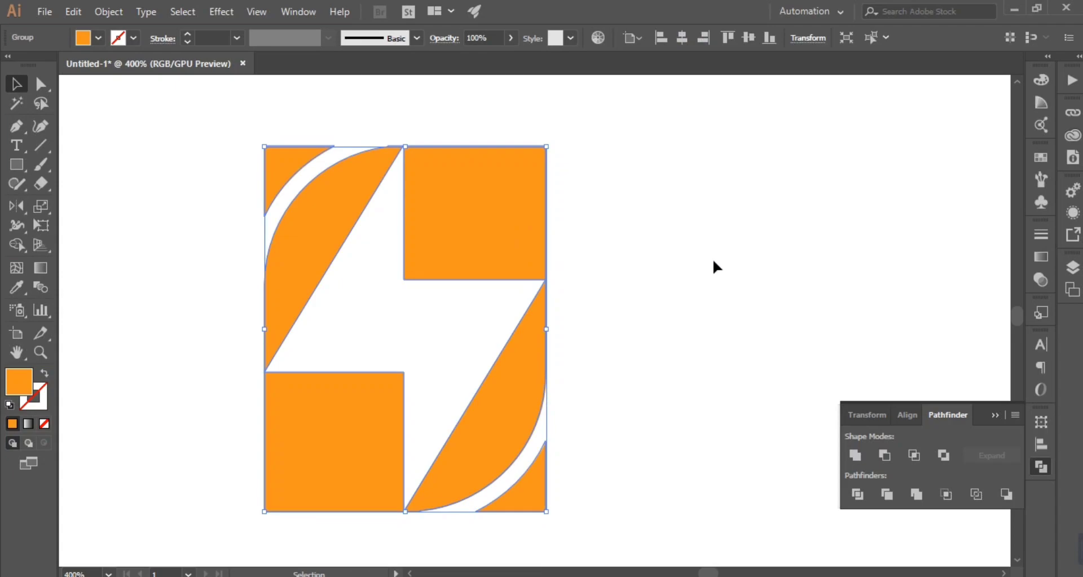
{"action": "left_click", "coordinate": [713, 258]}
{"action": "left_click_drag", "start_coordinate": [383, 113], "coordinate": [587, 273]}
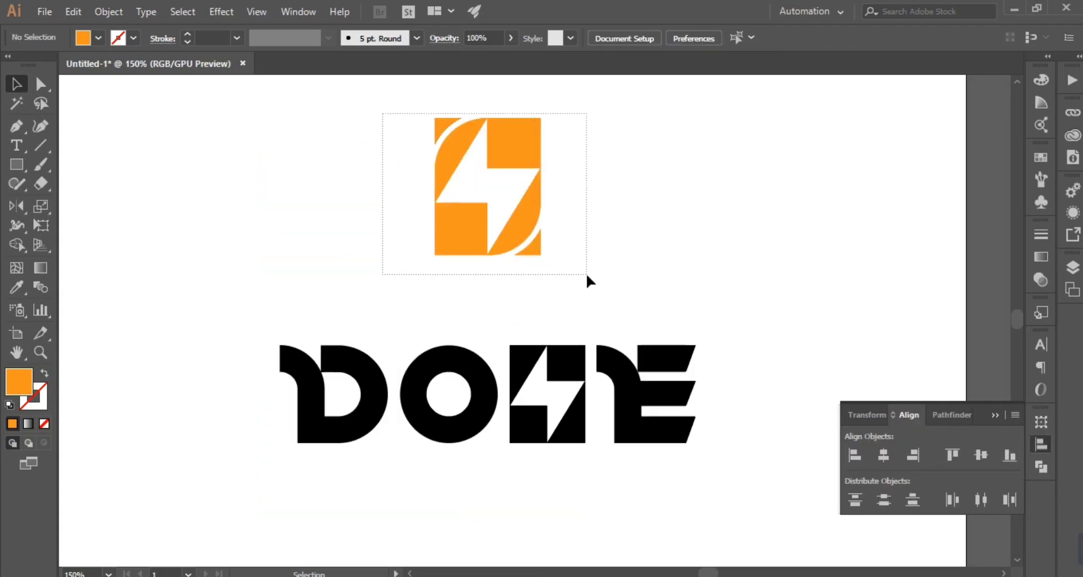
{"action": "left_click_drag", "start_coordinate": [533, 217], "coordinate": [246, 418]}
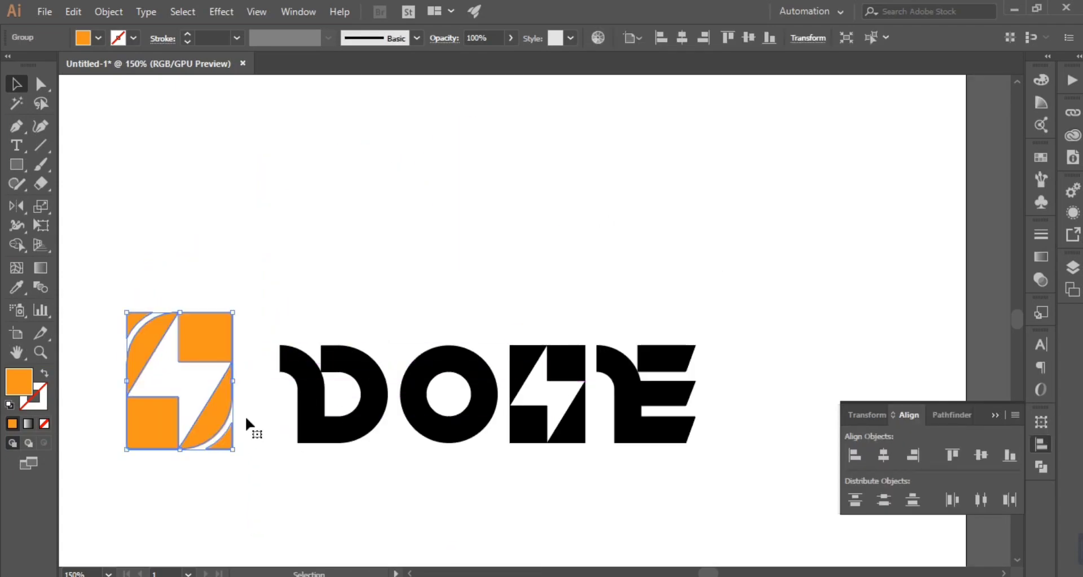
Step: Align the orange S icon and the DOSE letters on their vertical centers
{"action": "left_click", "coordinate": [457, 540]}
{"action": "left_click_drag", "start_coordinate": [187, 278], "coordinate": [700, 460]}
{"action": "left_click", "coordinate": [949, 415]}
{"action": "left_click", "coordinate": [907, 415]}
{"action": "left_click", "coordinate": [982, 454]}
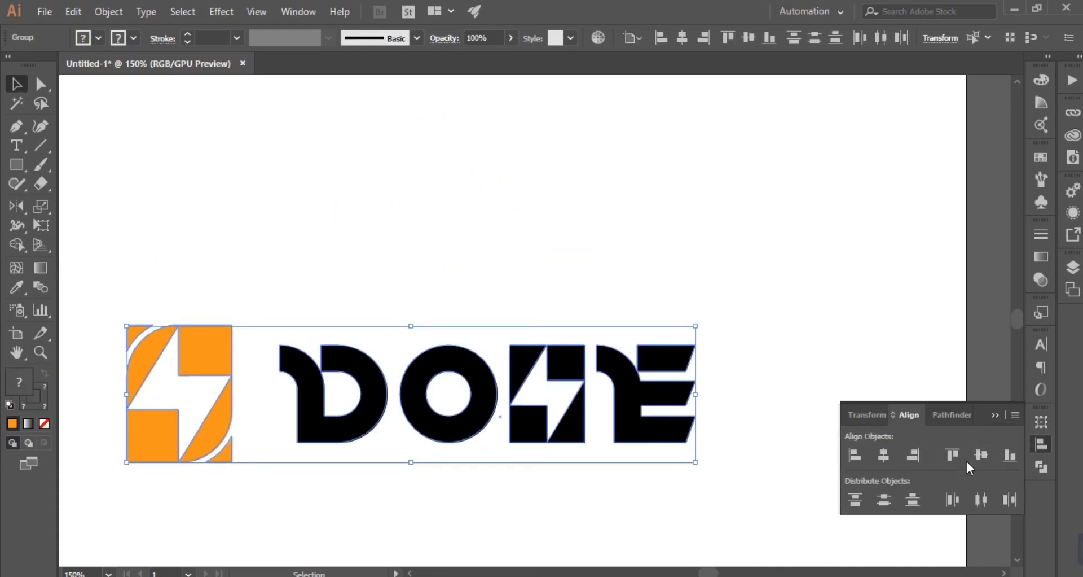
Step: Nudge the orange S icon horizontally closer to the D of the wordmark
{"action": "left_click", "coordinate": [302, 446]}
{"action": "left_click", "coordinate": [202, 402]}
{"action": "key", "text": "Right"}
{"action": "key", "text": "Right"}
{"action": "key", "text": "Right"}
{"action": "key", "text": "Right"}
{"action": "key", "text": "Right"}
{"action": "key", "text": "Right"}
{"action": "key", "text": "Right"}
{"action": "key", "text": "Right"}
{"action": "key", "text": "Right"}
{"action": "key", "text": "Right"}
{"action": "key", "text": "Right"}
{"action": "key", "text": "Right"}
{"action": "key", "text": "Right"}
{"action": "key", "text": "Right"}
{"action": "key", "text": "Right"}
{"action": "key", "text": "Right"}
{"action": "key", "text": "Right"}
{"action": "key", "text": "Right"}
{"action": "key", "text": "Right"}
{"action": "key", "text": "Right"}
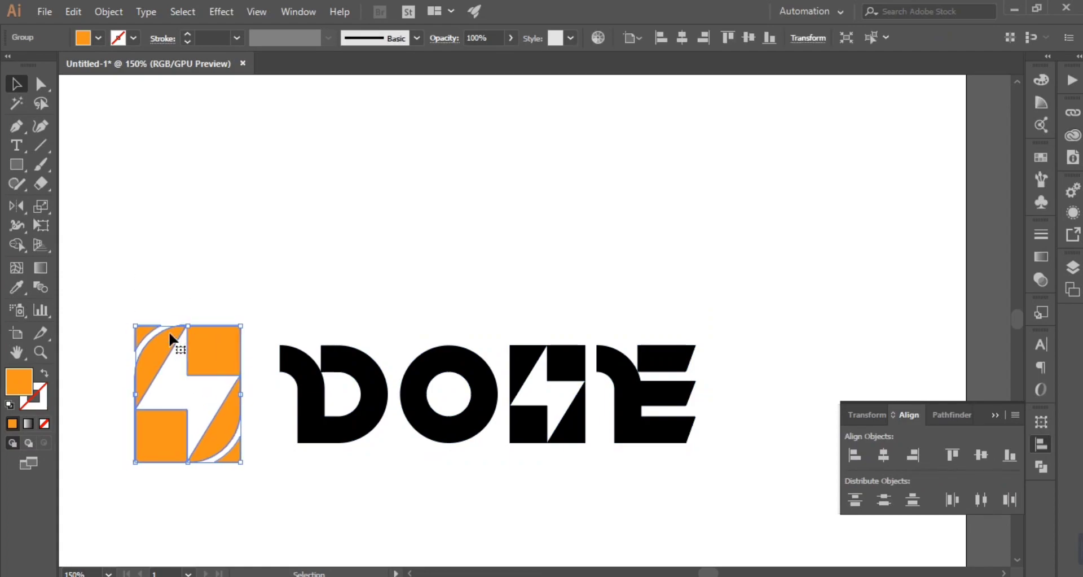
Step: Group the orange S icon and all DOSE letters into one logo
{"action": "left_click", "coordinate": [508, 504]}
{"action": "left_click_drag", "start_coordinate": [107, 288], "coordinate": [786, 488]}
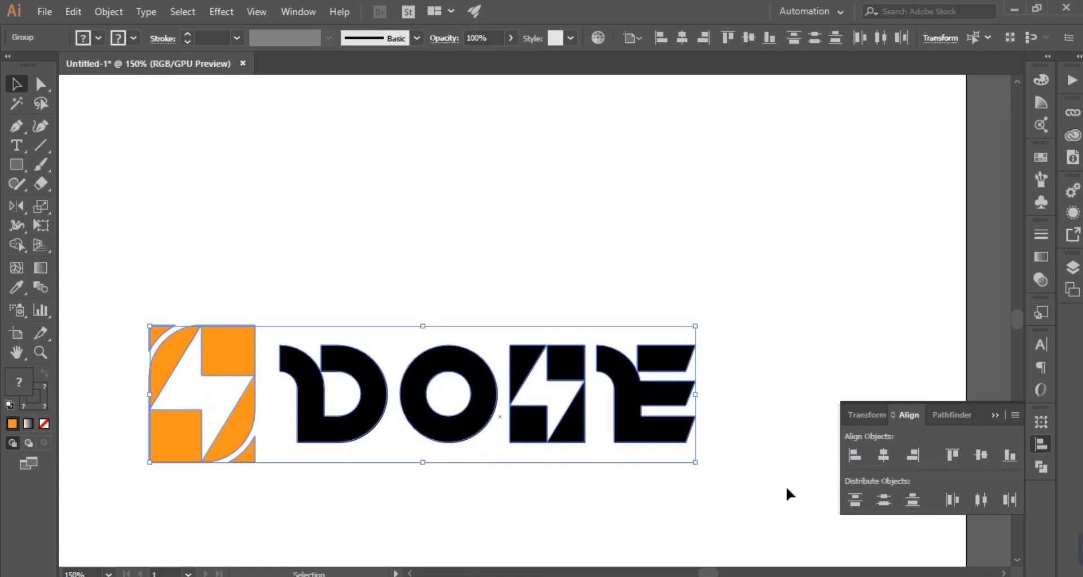
{"action": "key", "text": "ctrl+g"}
Step: Create a rectangle 800 px wide and 600 px high as the background
{"action": "left_click", "coordinate": [21, 165]}
{"action": "left_click", "coordinate": [401, 195]}
{"action": "type", "text": "800"}
{"action": "key", "text": "Tab"}
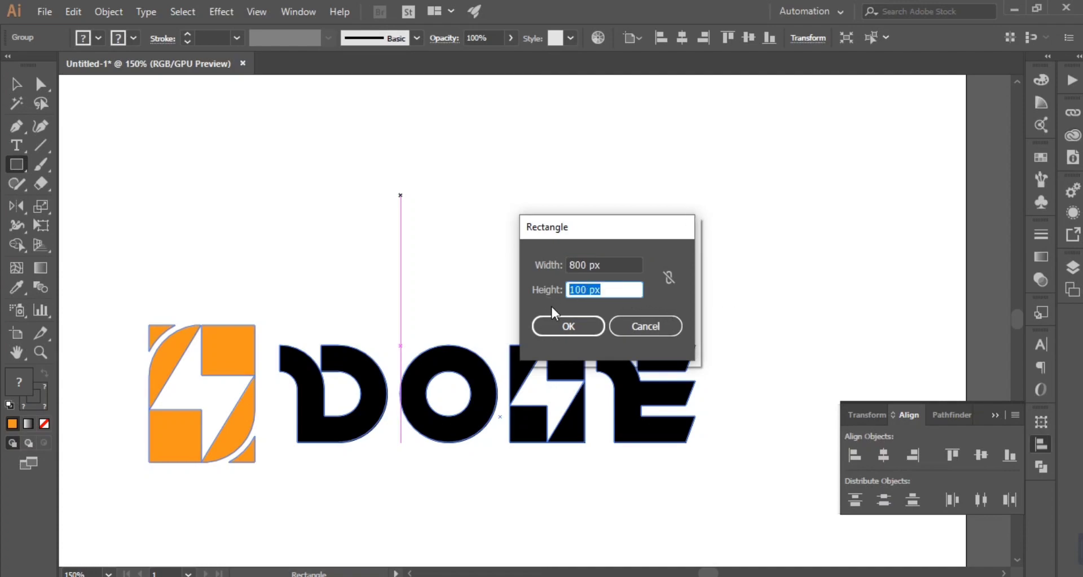
{"action": "type", "text": "600"}
{"action": "left_click", "coordinate": [574, 325]}
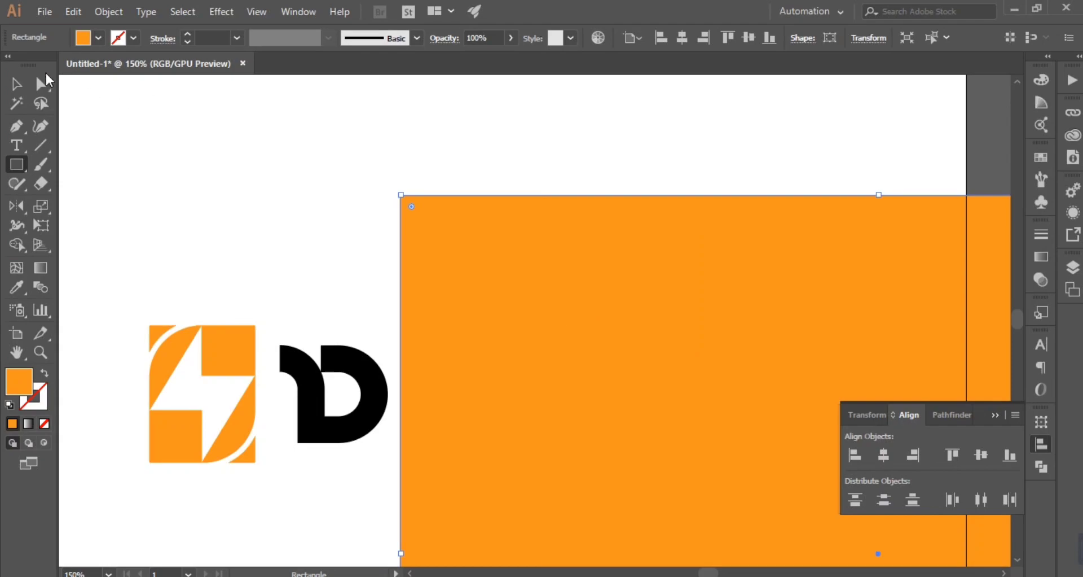
Step: Center the background rectangle horizontally and vertically on the artboard
{"action": "left_click", "coordinate": [20, 82]}
{"action": "left_click", "coordinate": [201, 171]}
{"action": "left_click", "coordinate": [486, 316]}
{"action": "left_click", "coordinate": [884, 454]}
{"action": "left_click", "coordinate": [981, 456]}
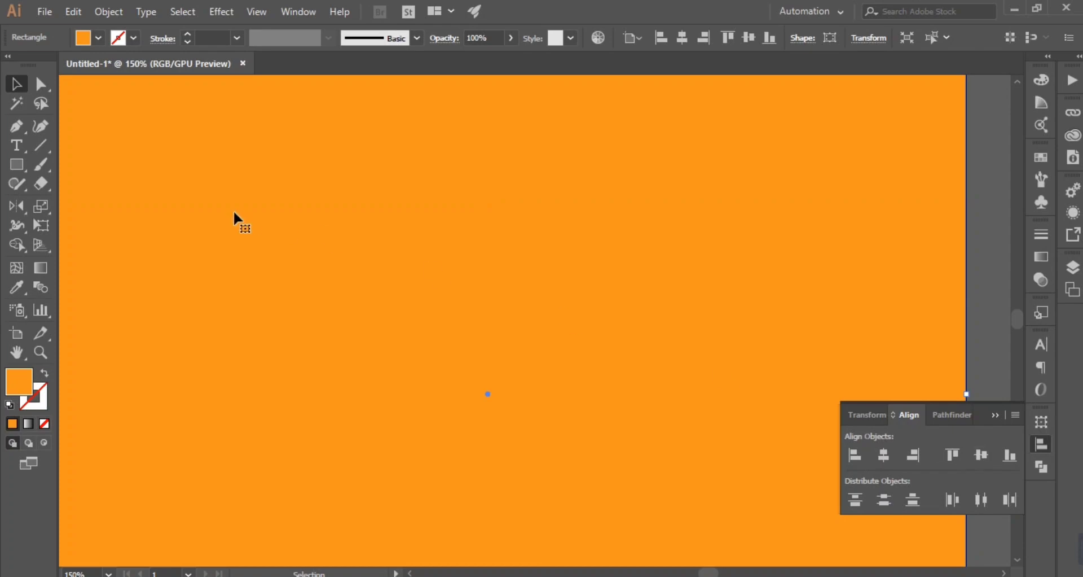
Step: Send the background rectangle behind the logo
{"action": "right_click", "coordinate": [236, 216]}
{"action": "mouse_move", "coordinate": [303, 458]}
{"action": "left_click", "coordinate": [479, 513]}
Step: Fill the background rectangle with the same black as the O, sampled with the Eyedropper
{"action": "left_click", "coordinate": [99, 38]}
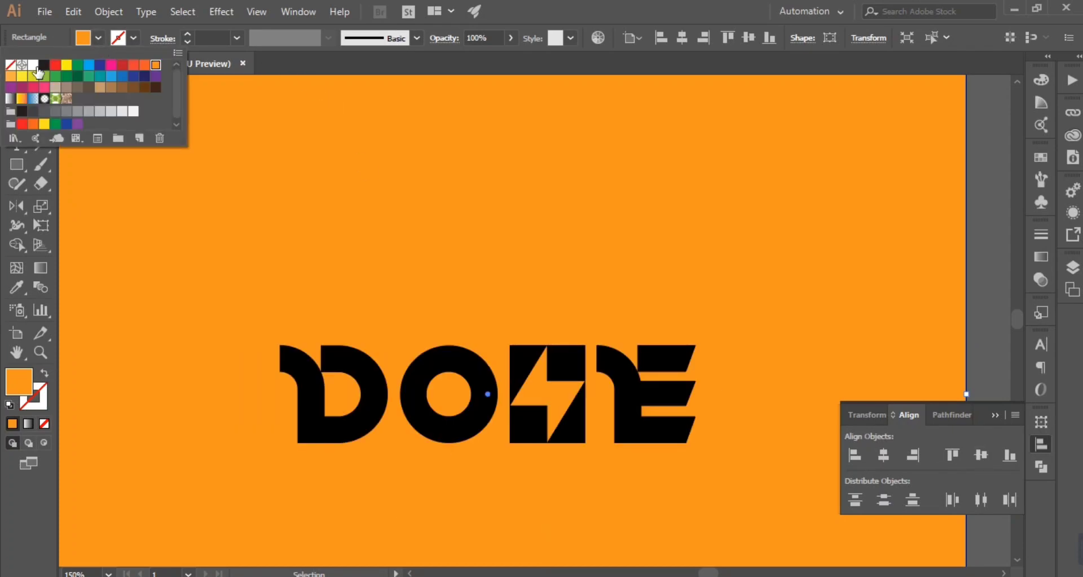
{"action": "left_click", "coordinate": [44, 65]}
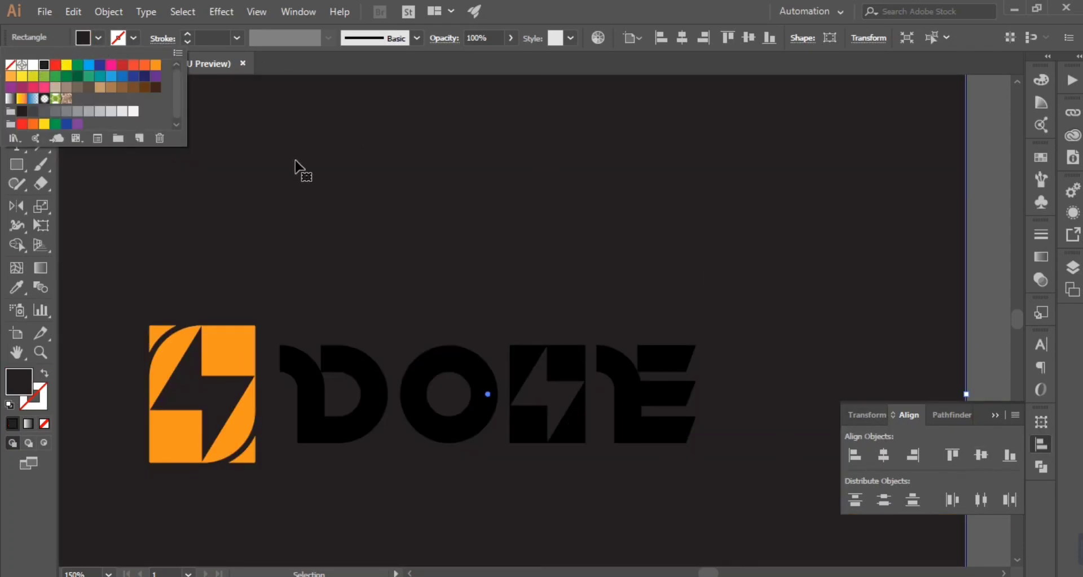
{"action": "key", "text": "i"}
{"action": "left_click", "coordinate": [484, 367]}
{"action": "key", "text": "v"}
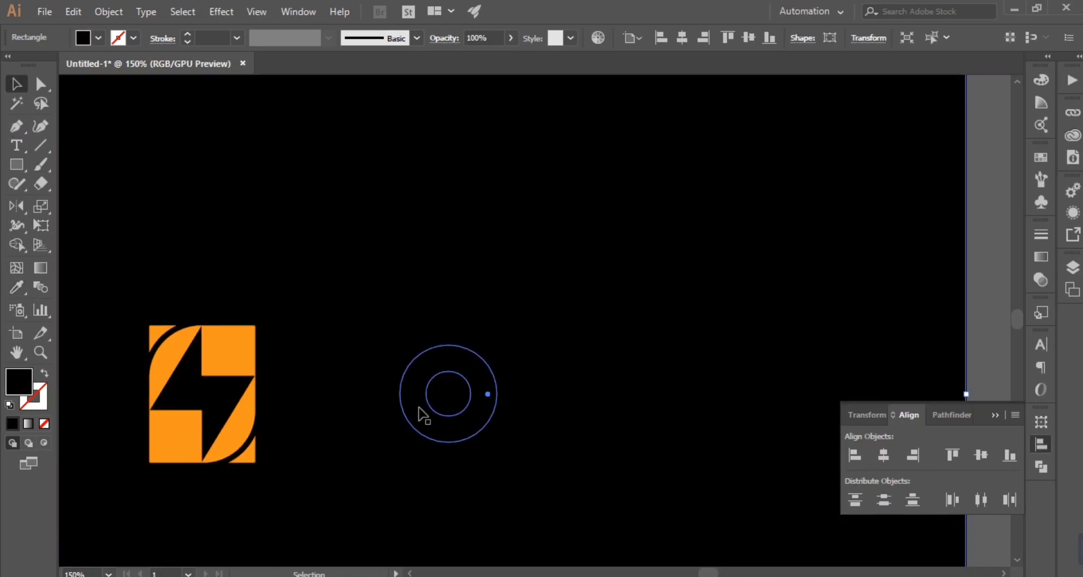
Step: Fill the whole logo group, S icon and letters, with white
{"action": "left_click", "coordinate": [476, 413]}
{"action": "left_click", "coordinate": [98, 38]}
{"action": "left_click", "coordinate": [33, 64]}
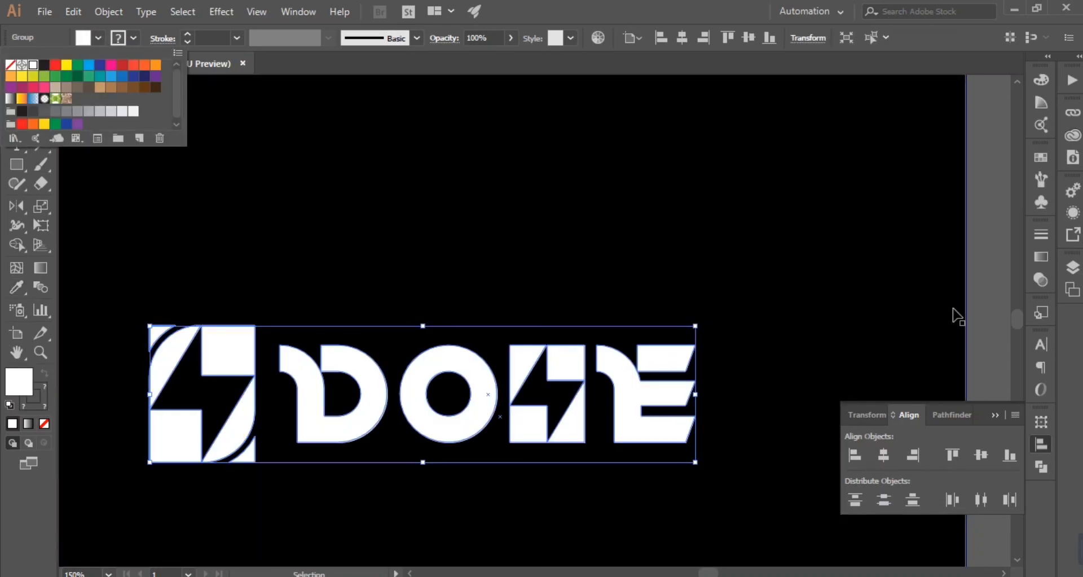
{"action": "left_click", "coordinate": [980, 279]}
Step: Lock the black background rectangle
{"action": "scroll", "coordinate": [997, 280], "scroll_direction": "down", "scroll_amount": 3}
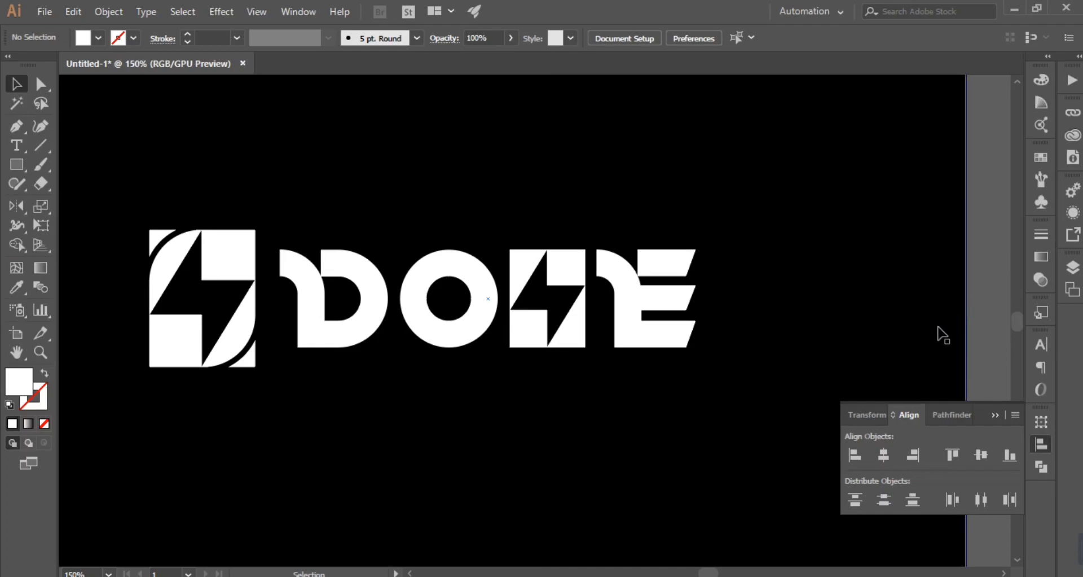
{"action": "key", "text": "ctrl+minus"}
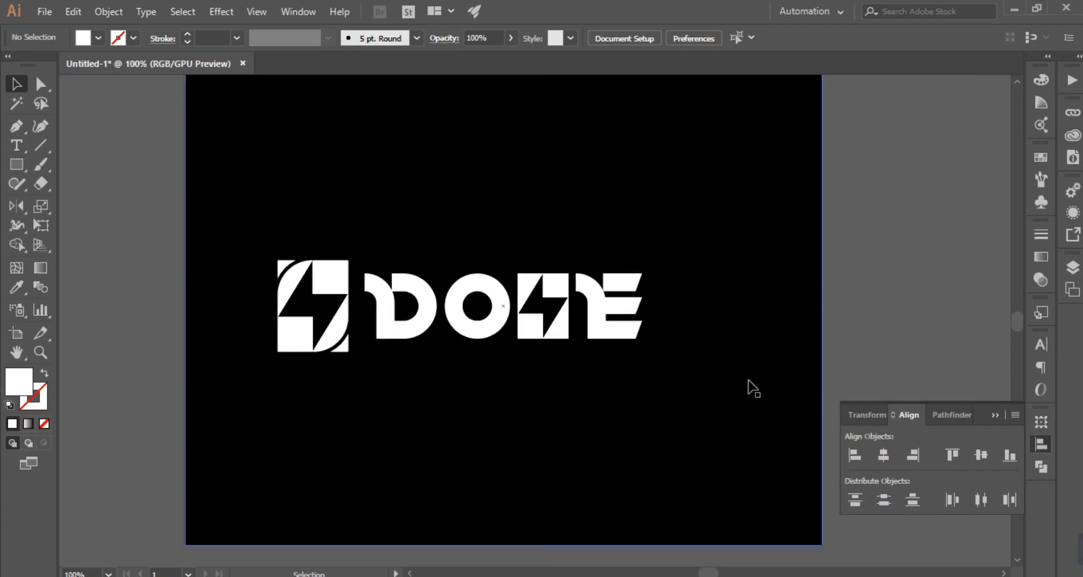
{"action": "left_click", "coordinate": [389, 437]}
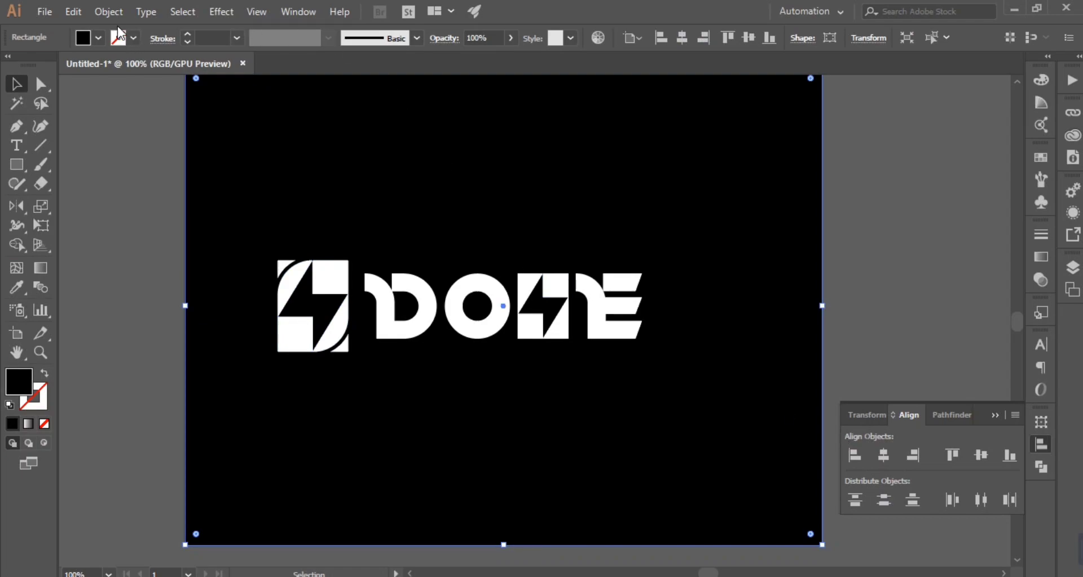
{"action": "left_click", "coordinate": [109, 12]}
{"action": "mouse_move", "coordinate": [254, 87]}
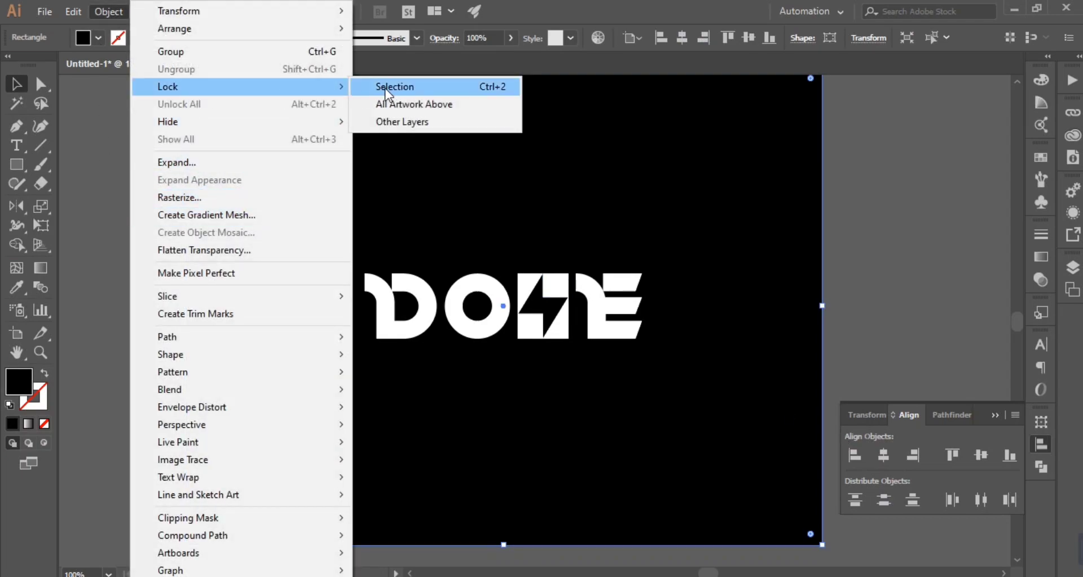
{"action": "left_click", "coordinate": [385, 87]}
Step: Center the white logo group horizontally on the artboard
{"action": "left_click_drag", "start_coordinate": [265, 249], "coordinate": [620, 347]}
{"action": "left_click", "coordinate": [885, 454]}
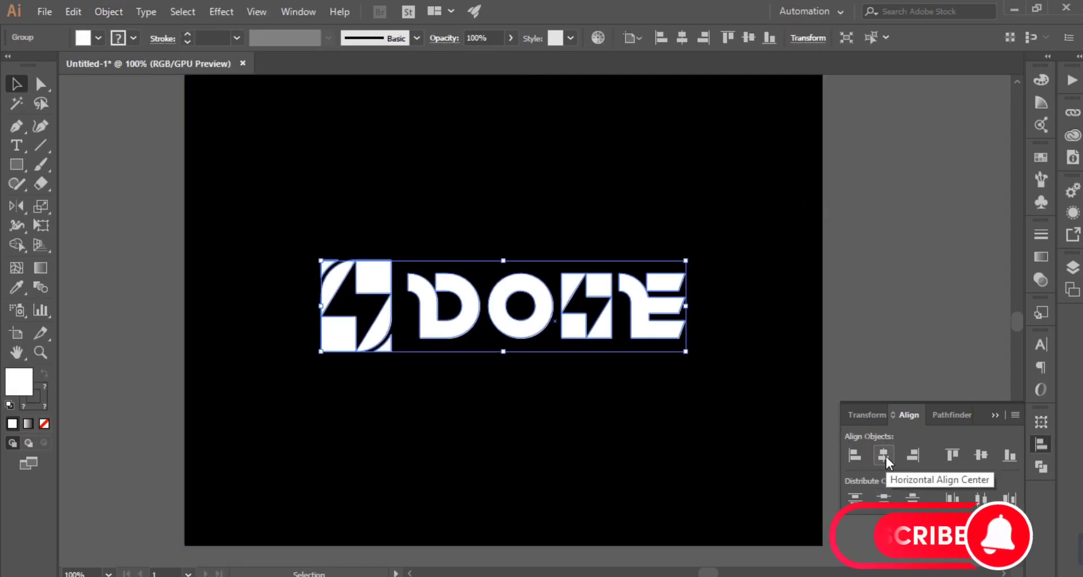
{"action": "left_click", "coordinate": [887, 307]}
Step: Ungroup the logo and its S icon so the icon's individual pieces can be selected
{"action": "key", "text": "ctrl+equal"}
{"action": "scroll", "coordinate": [908, 307], "scroll_direction": "down", "scroll_amount": 2}
{"action": "left_click", "coordinate": [310, 307]}
{"action": "right_click", "coordinate": [310, 308]}
{"action": "left_click", "coordinate": [384, 422]}
{"action": "left_click", "coordinate": [316, 325]}
{"action": "left_click", "coordinate": [309, 309]}
{"action": "right_click", "coordinate": [301, 294]}
{"action": "left_click", "coordinate": [374, 415]}
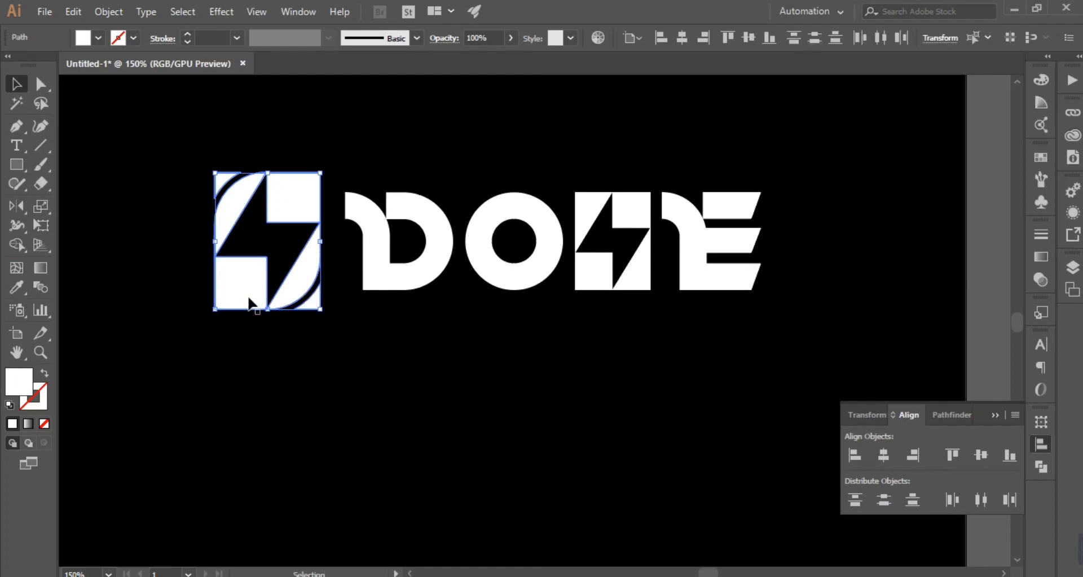
Step: Fill the S icon's two separated corner pieces, upper-left and lower-right, with red
{"action": "left_click_drag", "start_coordinate": [199, 151], "coordinate": [224, 177]}
{"action": "left_click", "coordinate": [314, 304], "text": "shift"}
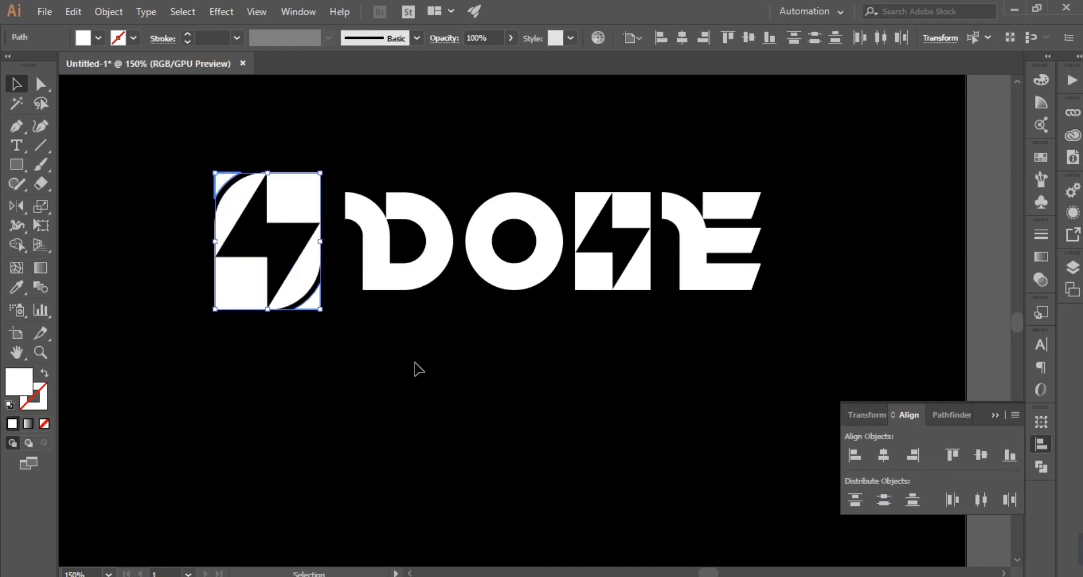
{"action": "left_click", "coordinate": [98, 38]}
{"action": "left_click", "coordinate": [59, 66]}
{"action": "left_click", "coordinate": [193, 225]}
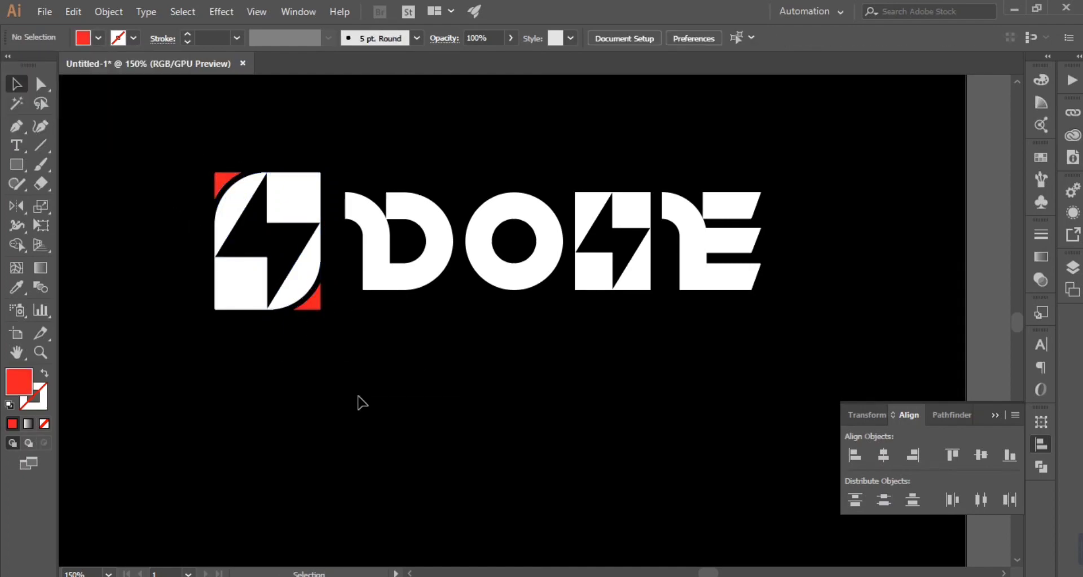
{"action": "scroll", "coordinate": [361, 402], "scroll_direction": "up", "scroll_amount": 5}
{"action": "left_click_drag", "start_coordinate": [191, 298], "coordinate": [326, 502]}
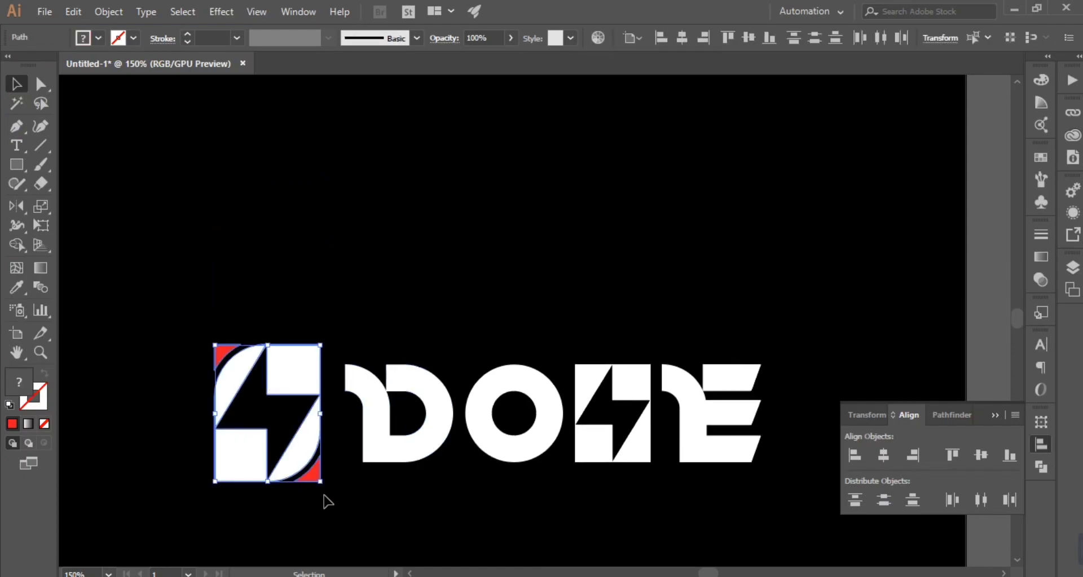
{"action": "left_click", "coordinate": [497, 510]}
{"action": "scroll", "coordinate": [515, 495], "scroll_direction": "down", "scroll_amount": 5}
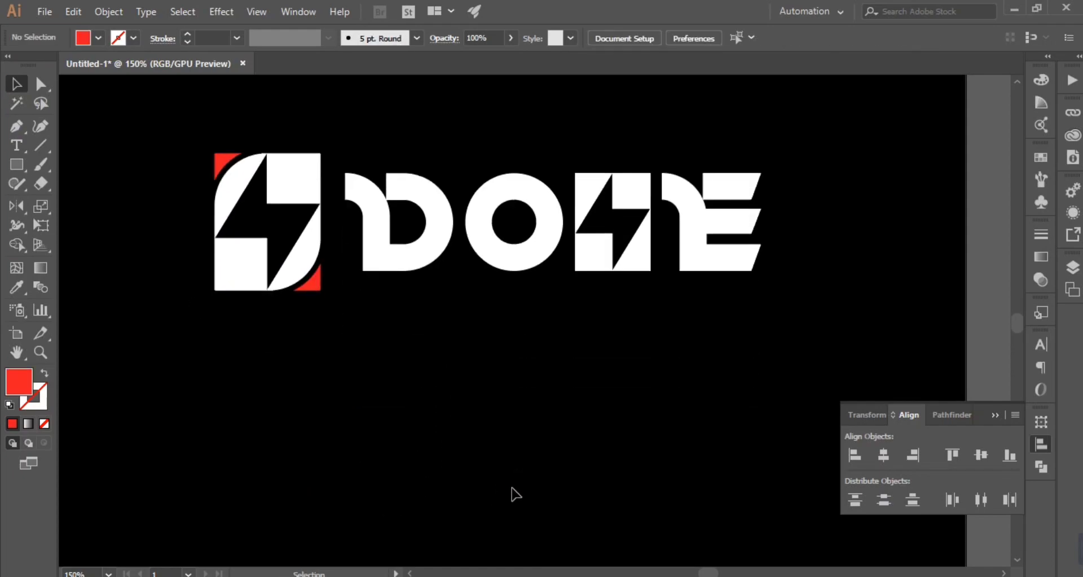
{"action": "scroll", "coordinate": [506, 485], "scroll_direction": "up", "scroll_amount": 1}
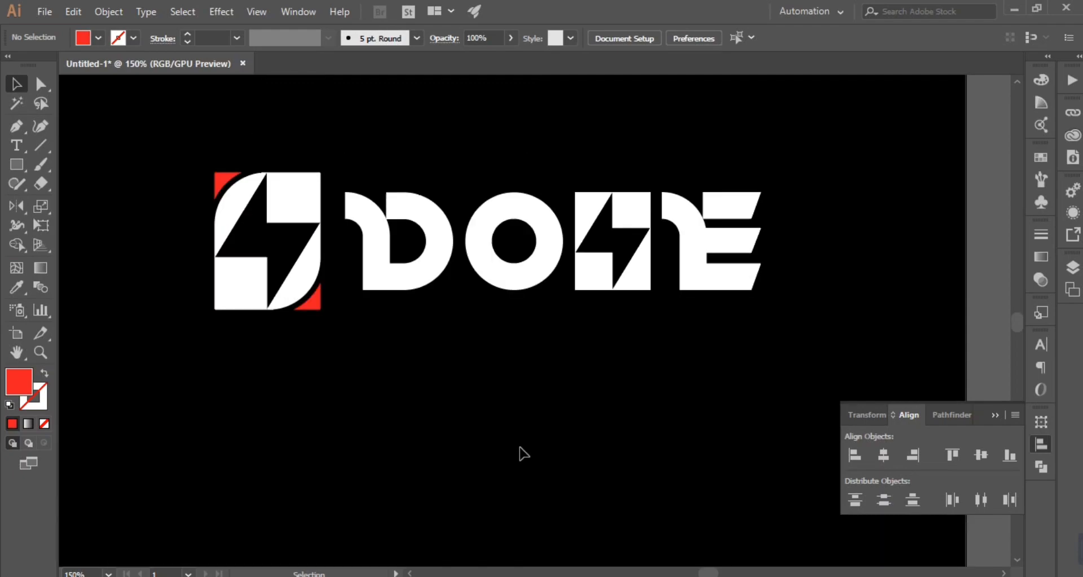